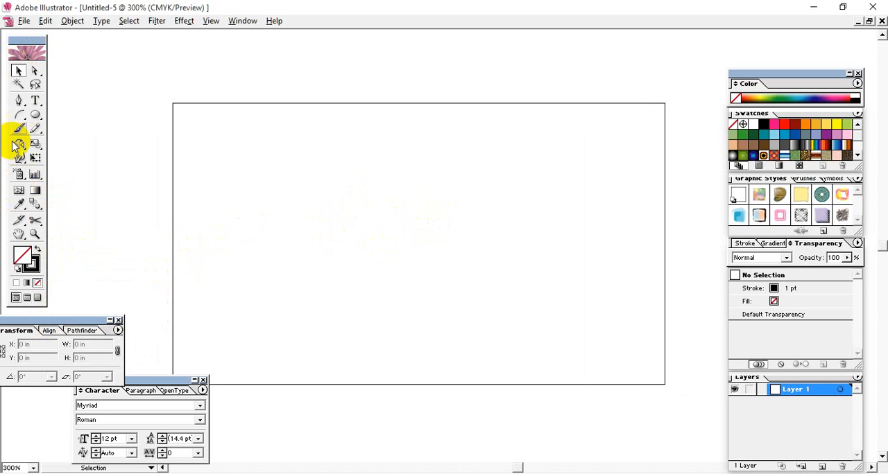
# Draw a shallow sagging curve about 3.57 in wide with the Pen tool, from the rectangle's left edge to just past its right edge
pyautogui.click(19, 101)
pyautogui.click(172, 159)
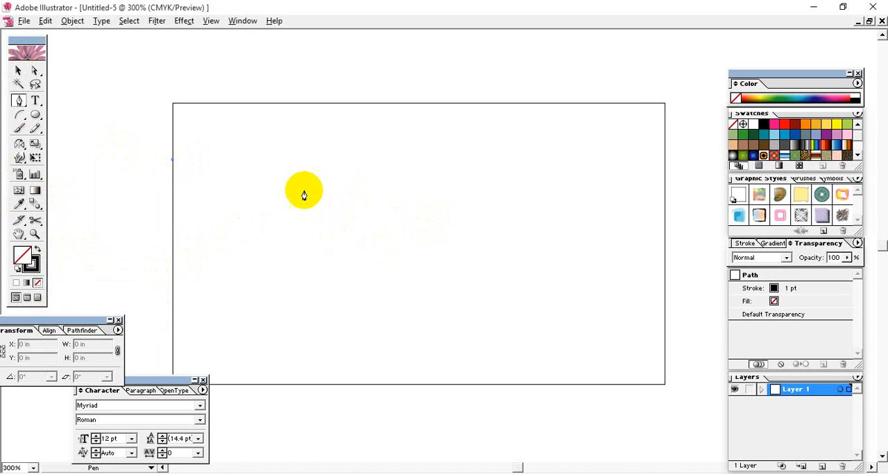
pyautogui.moveTo(409, 200); pyautogui.dragTo(585, 199)
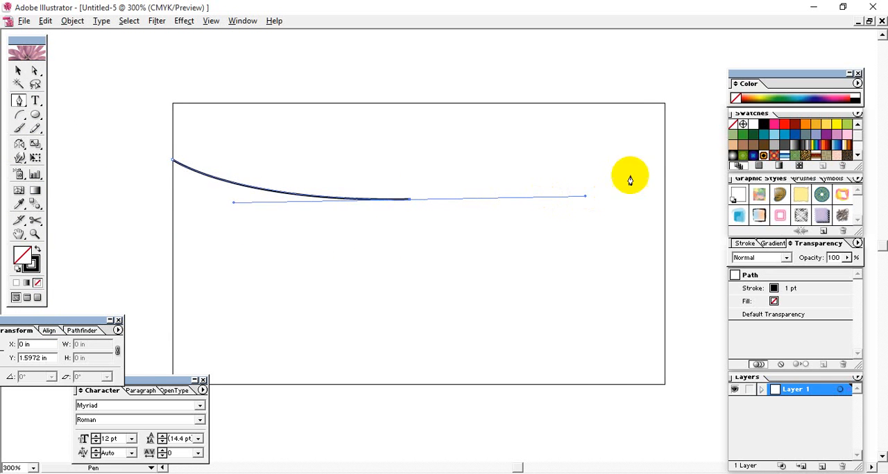
pyautogui.moveTo(664, 145); pyautogui.dragTo(683, 141)
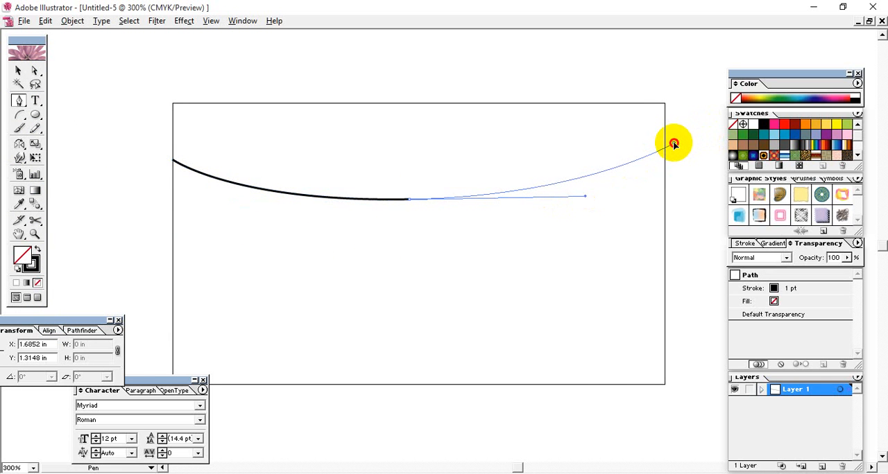
pyautogui.click(673, 144)
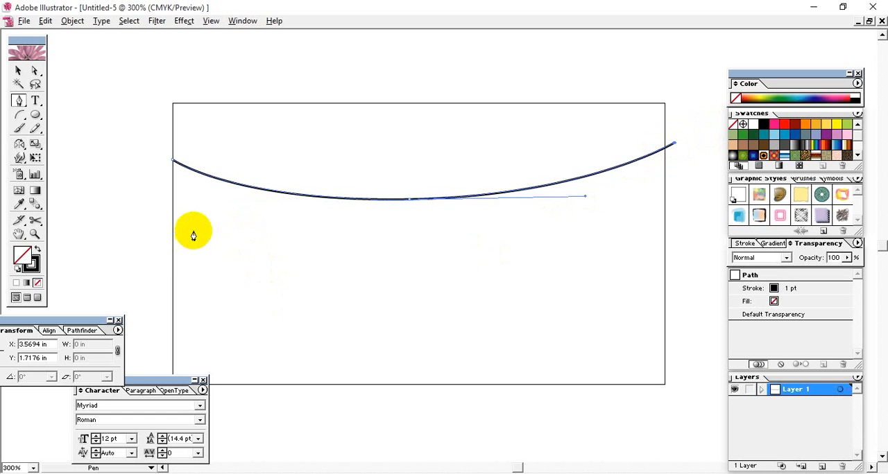
pyautogui.click(172, 192)
pyautogui.hotkey('ctrl', 'z')
pyautogui.click(19, 71)
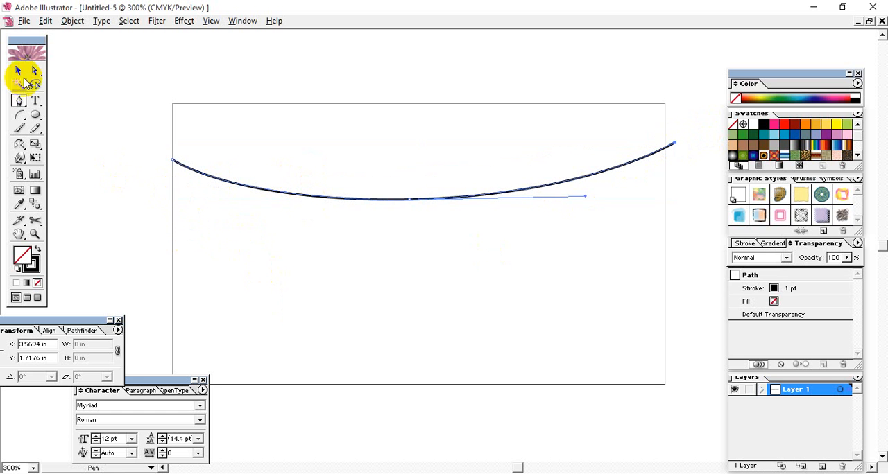
pyautogui.click(290, 116)
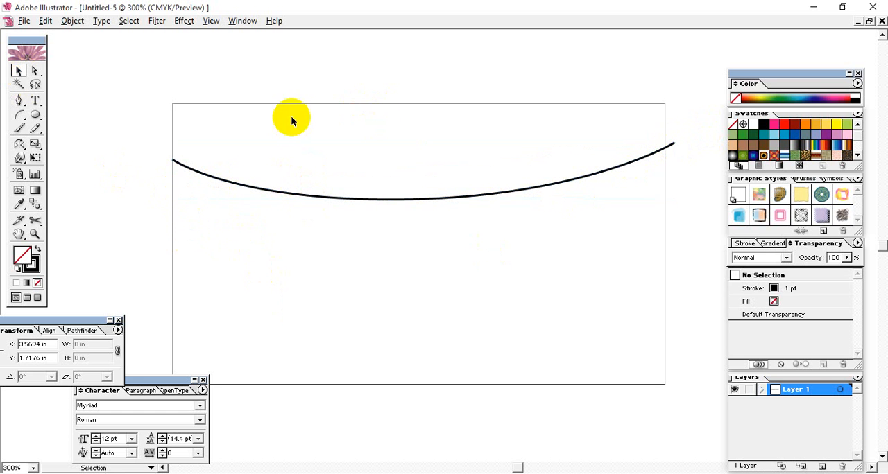
pyautogui.click(19, 116)
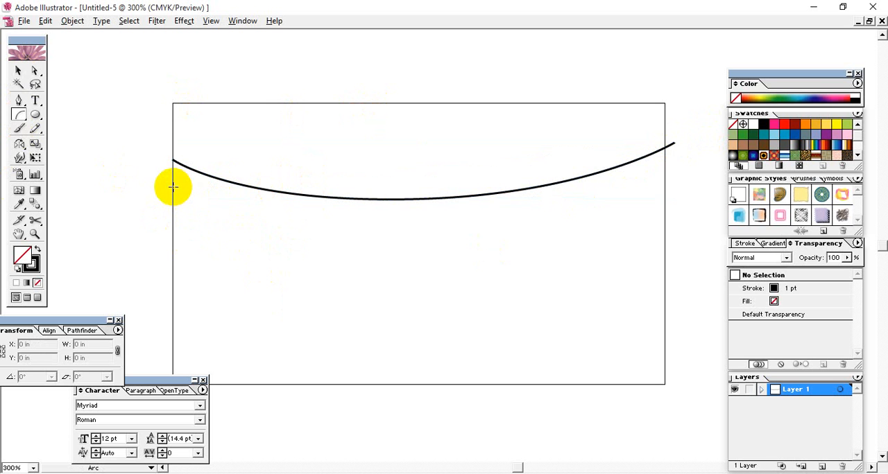
pyautogui.click(19, 100)
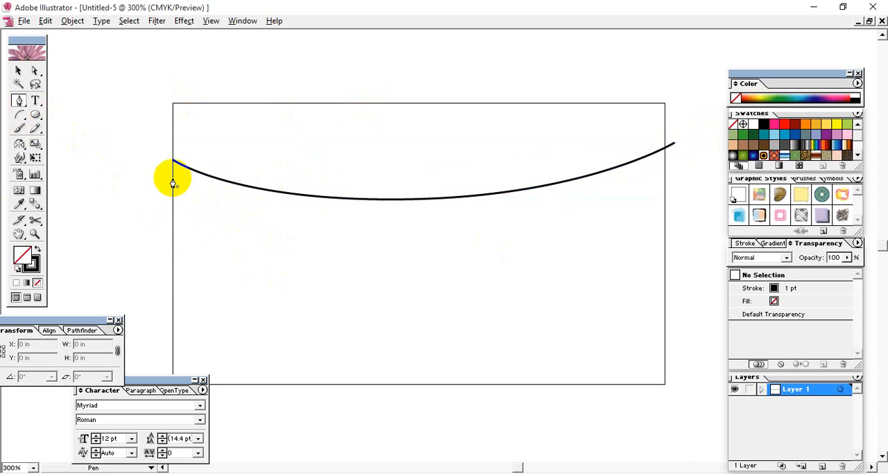
pyautogui.click(173, 178)
pyautogui.moveTo(560, 207); pyautogui.dragTo(728, 227)
pyautogui.moveTo(708, 106); pyautogui.dragTo(717, 84)
pyautogui.hotkey('ctrl', 'z')
pyautogui.moveTo(599, 287); pyautogui.dragTo(495, 299)
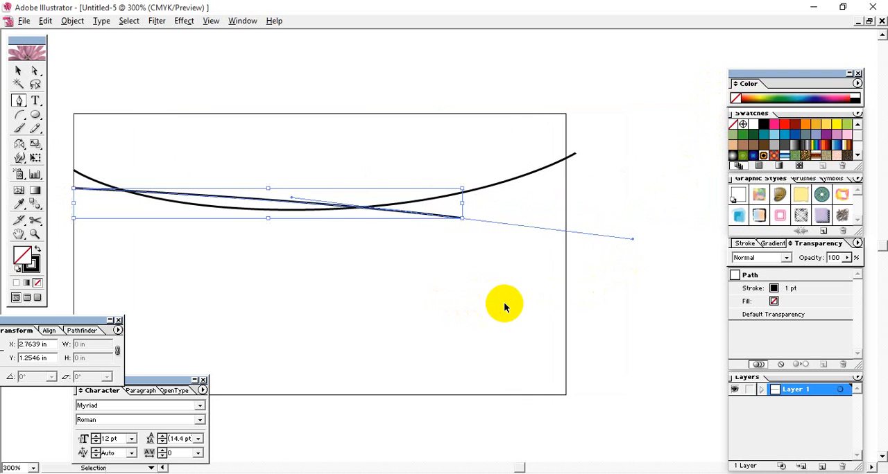
pyautogui.hotkey('ctrl', 'z')
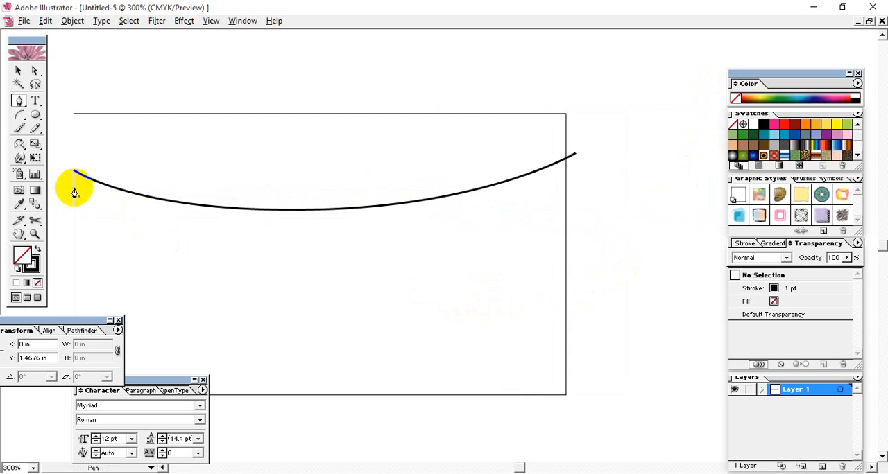
# Draw a second, wavy curve with the Pen tool from just below the first curve's left end to beyond the rectangle's right edge
pyautogui.click(74, 182)
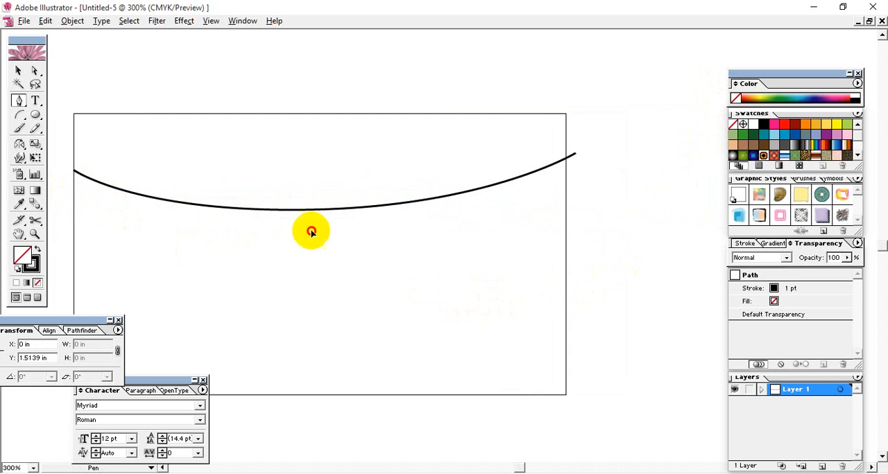
pyautogui.moveTo(307, 230); pyautogui.dragTo(397, 284)
pyautogui.moveTo(589, 146)
pyautogui.mouseDown()
pyautogui.moveTo(634, 93)
pyautogui.moveTo(648, 103)
pyautogui.moveTo(656, 35)
pyautogui.moveTo(647, 24)
pyautogui.moveTo(622, 61)
pyautogui.moveTo(638, 24)
pyautogui.moveTo(648, 34)
pyautogui.moveTo(642, 64)
pyautogui.moveTo(685, 36)
pyautogui.moveTo(635, 50)
pyautogui.mouseUp()
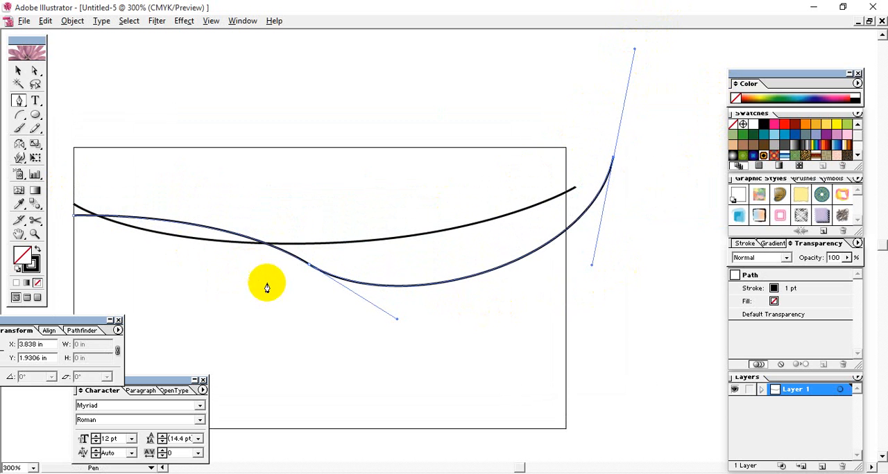
pyautogui.press('space')
pyautogui.moveTo(297, 321); pyautogui.dragTo(362, 330)
pyautogui.click(18, 70)
pyautogui.click(270, 131)
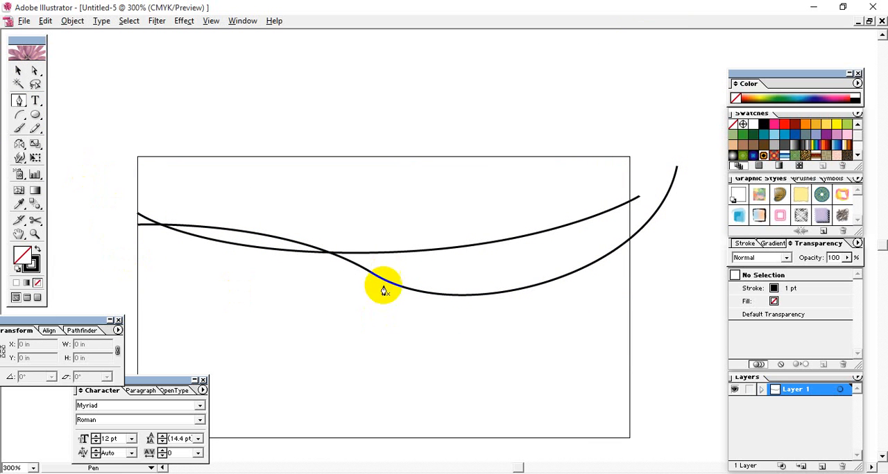
# Reshape the wavy curve by adjusting the direction handles of its middle and right-end anchor points
pyautogui.click(18, 98)
pyautogui.click(36, 69)
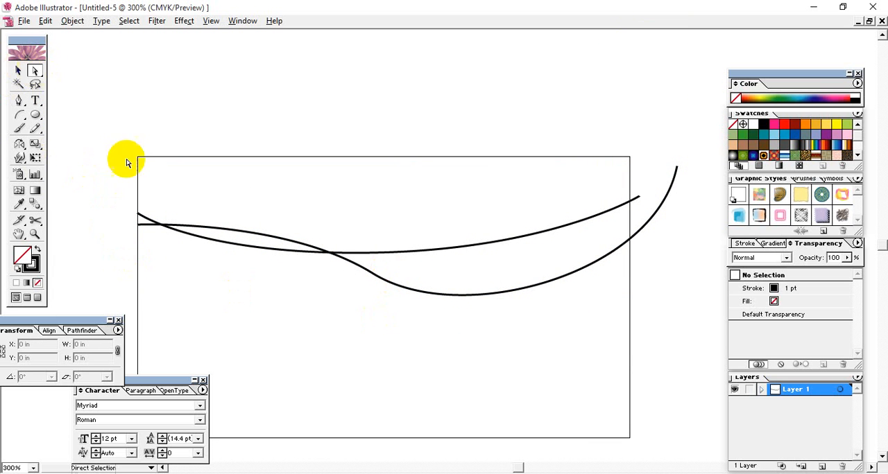
pyautogui.click(369, 272)
pyautogui.moveTo(460, 330); pyautogui.dragTo(468, 312)
pyautogui.click(389, 333)
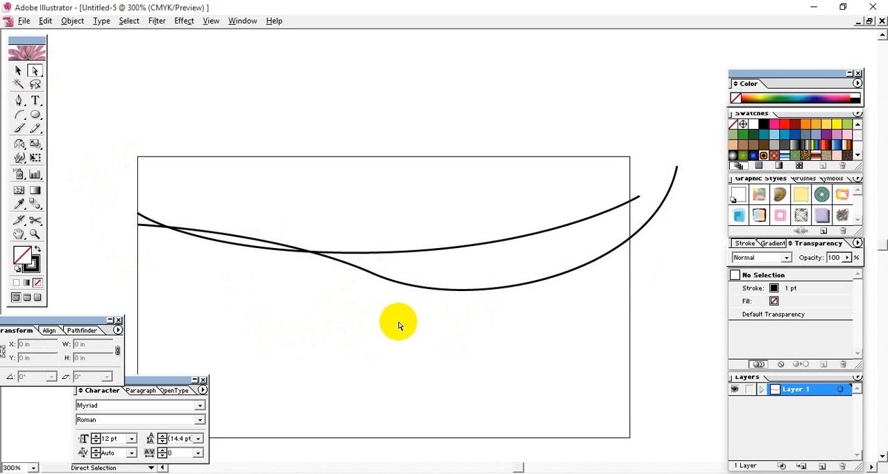
pyautogui.click(368, 272)
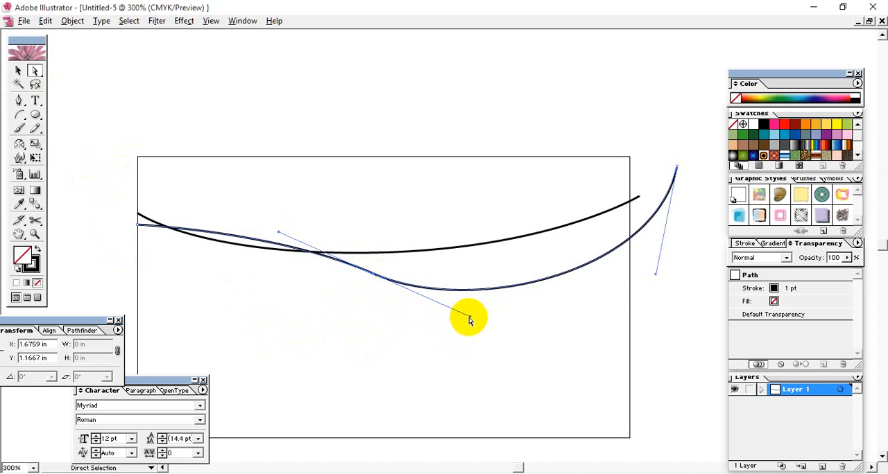
pyautogui.moveTo(469, 320); pyautogui.dragTo(658, 168)
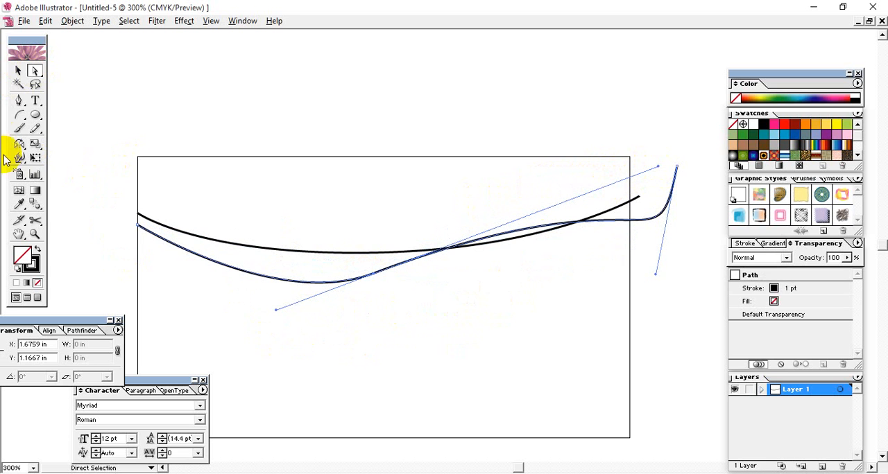
pyautogui.moveTo(656, 273); pyautogui.dragTo(641, 195)
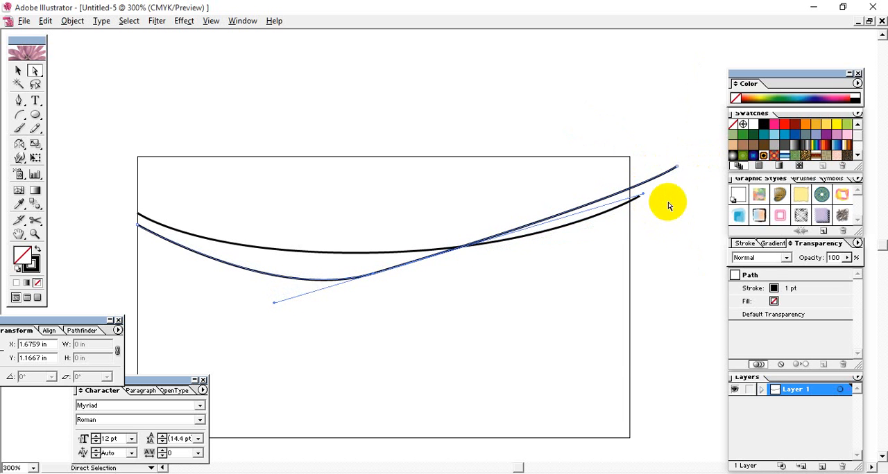
pyautogui.click(564, 328)
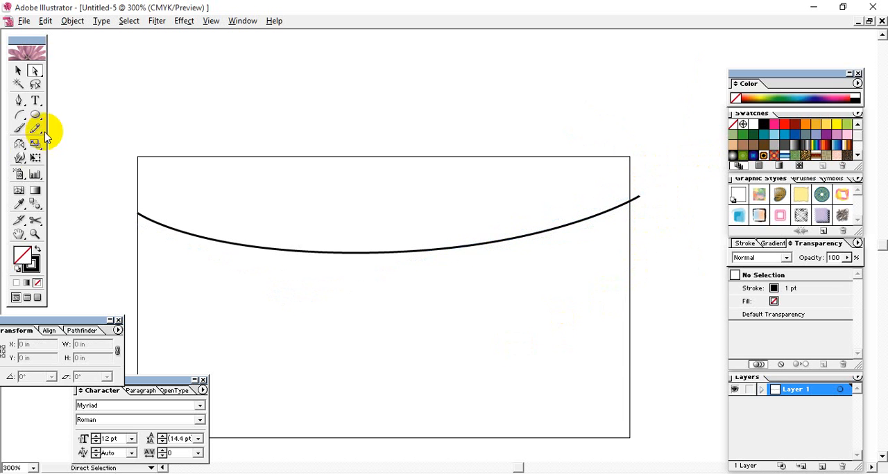
# Draw a nearly flat arc about 3.5 in wide across the rectangle and bend it into a gentle S-wave with its direction handles
pyautogui.click(17, 113)
pyautogui.moveTo(138, 231); pyautogui.dragTo(629, 236)
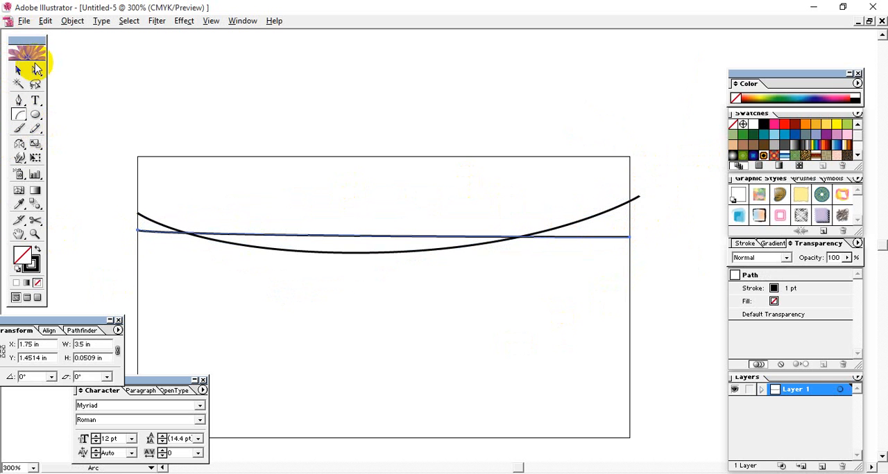
pyautogui.click(36, 70)
pyautogui.click(143, 239)
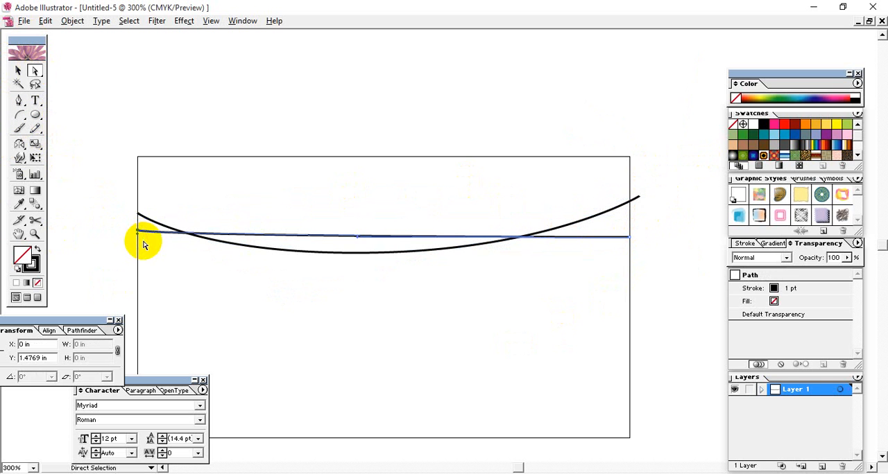
pyautogui.moveTo(138, 237); pyautogui.dragTo(342, 203)
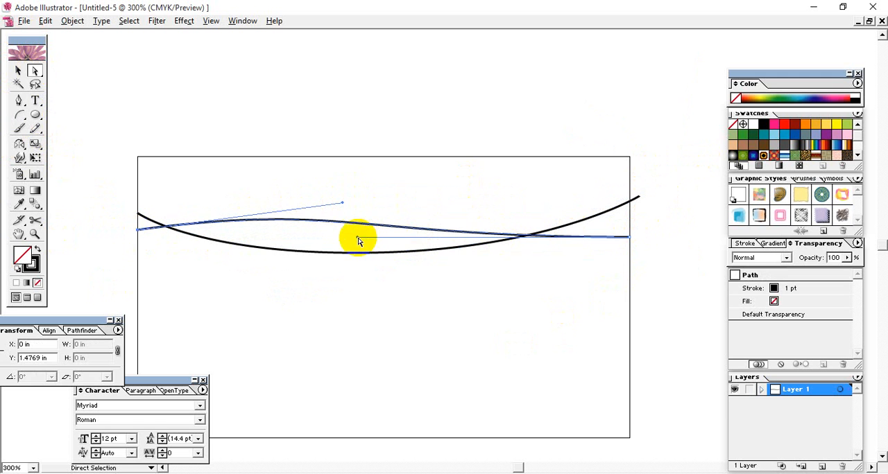
pyautogui.moveTo(356, 237); pyautogui.dragTo(308, 265)
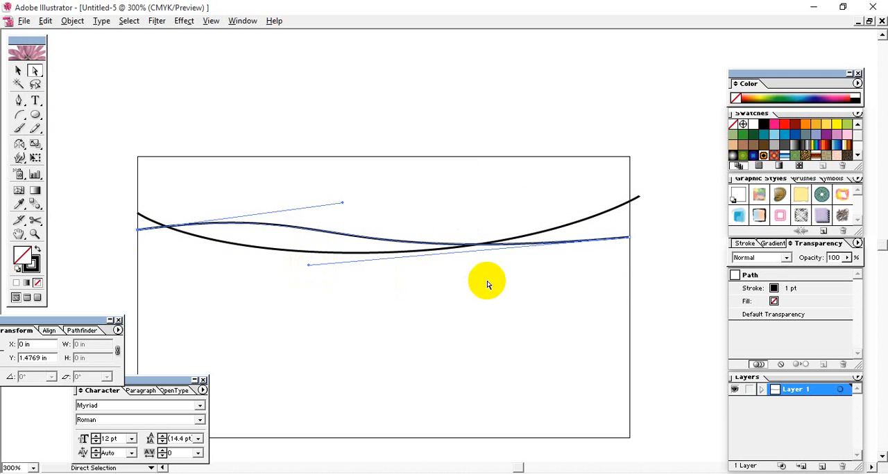
pyautogui.click(18, 75)
pyautogui.click(370, 221)
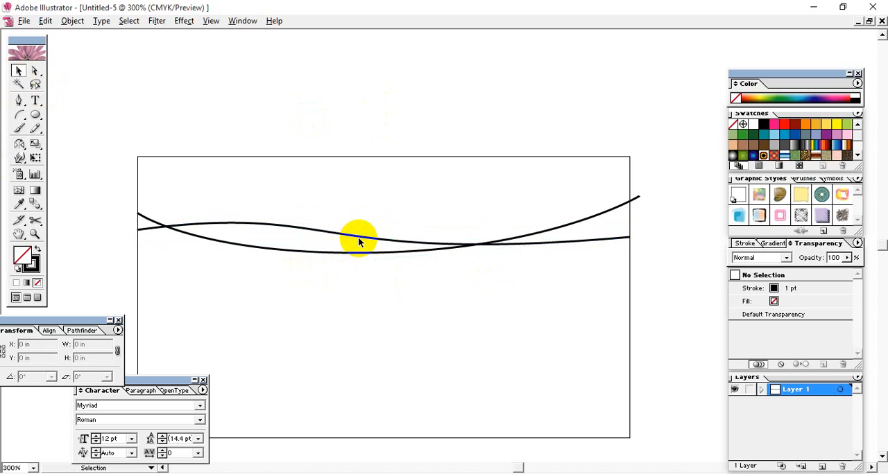
# Duplicate the S-wave and the sagging curve, placing each copy slightly below its original
pyautogui.moveTo(366, 239); pyautogui.dragTo(366, 258)
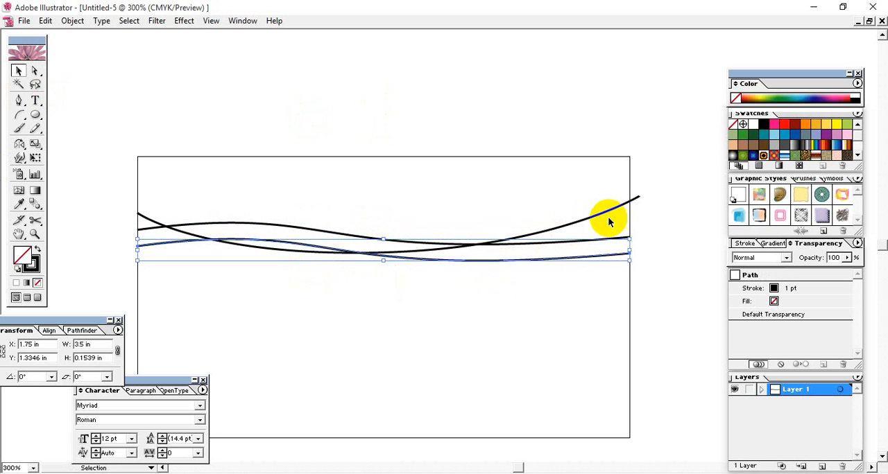
pyautogui.moveTo(610, 207); pyautogui.dragTo(604, 224)
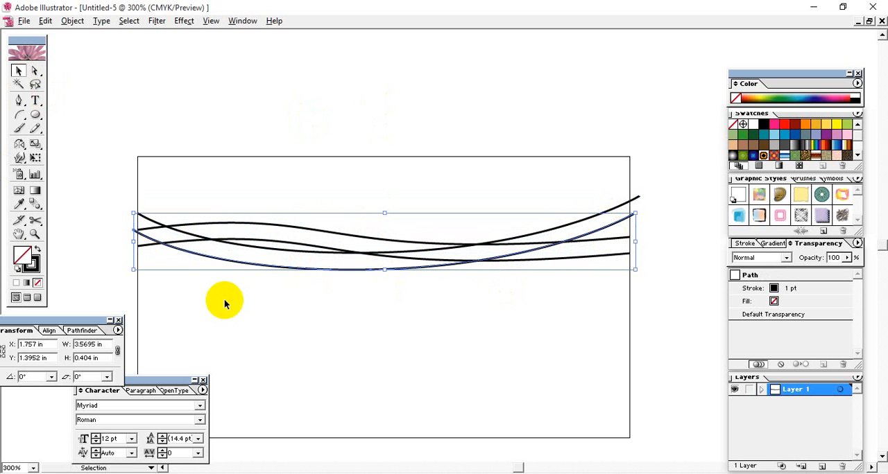
pyautogui.click(292, 165)
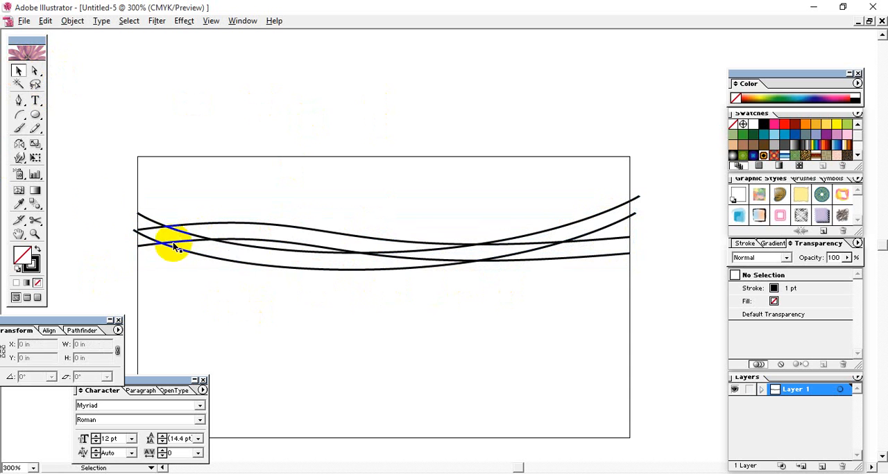
# Align the left edges of all four curves
pyautogui.moveTo(99, 186); pyautogui.dragTo(181, 350)
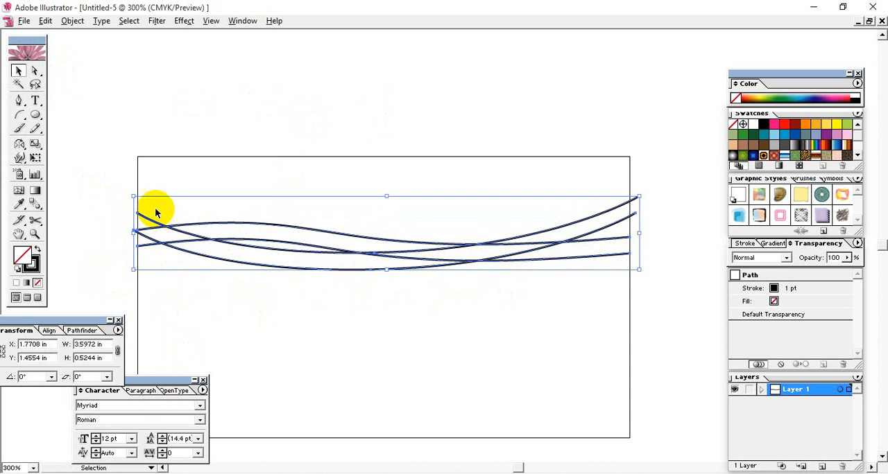
pyautogui.click(49, 331)
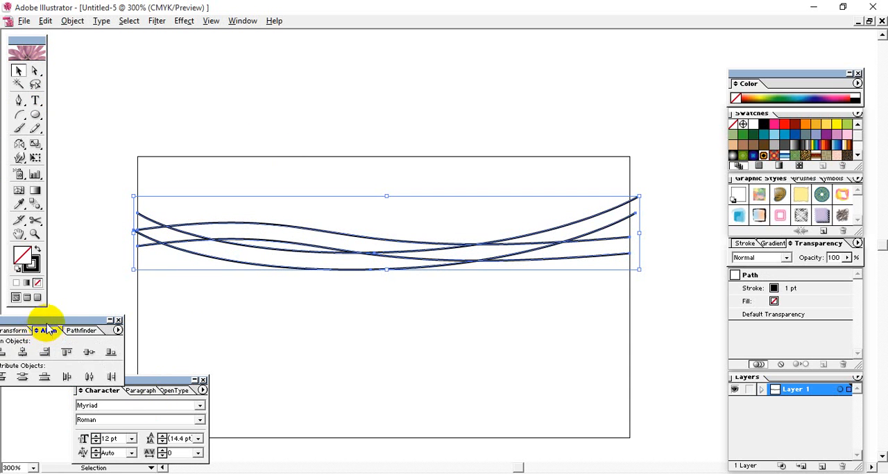
pyautogui.moveTo(47, 319); pyautogui.dragTo(108, 313)
pyautogui.click(61, 347)
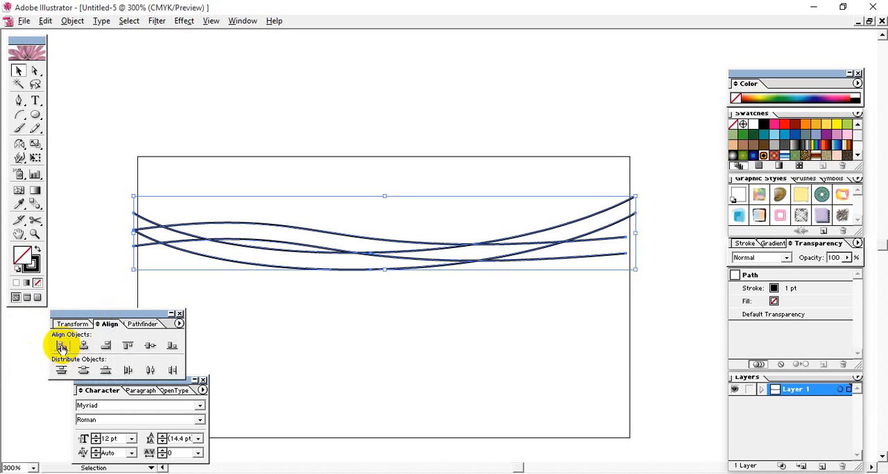
pyautogui.click(134, 281)
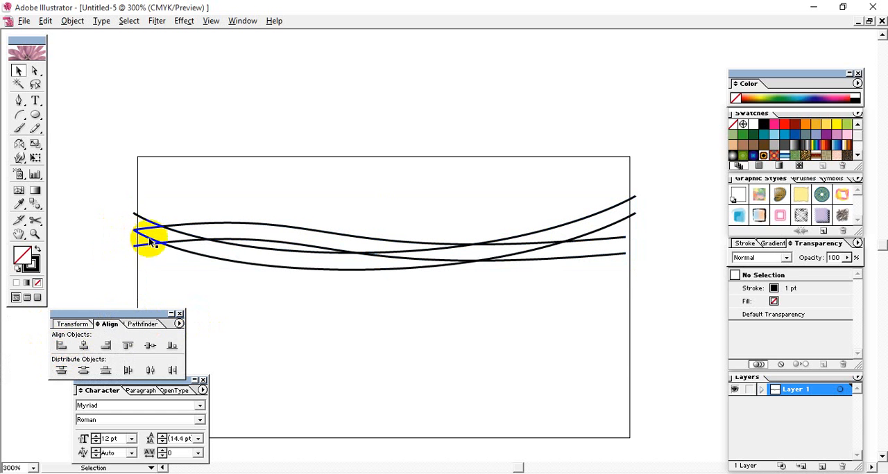
# Nudge the lower sagging curve slightly down and the upper S-wave slightly up to adjust their spacing
pyautogui.click(215, 262)
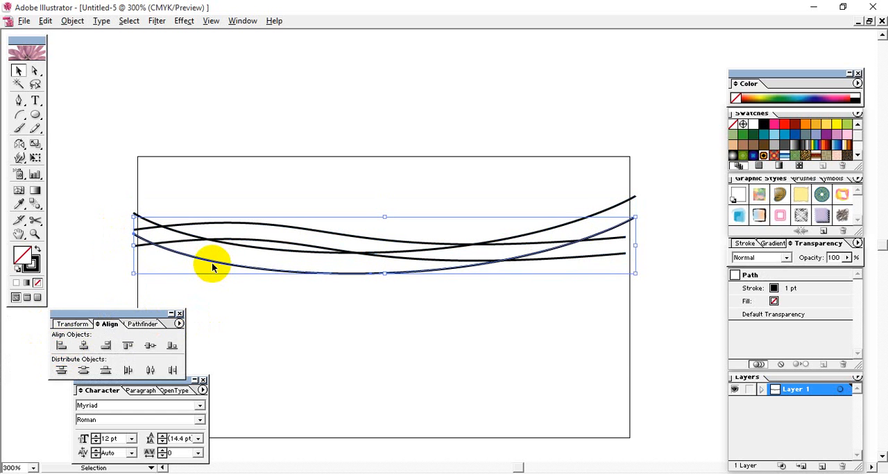
pyautogui.click(291, 338)
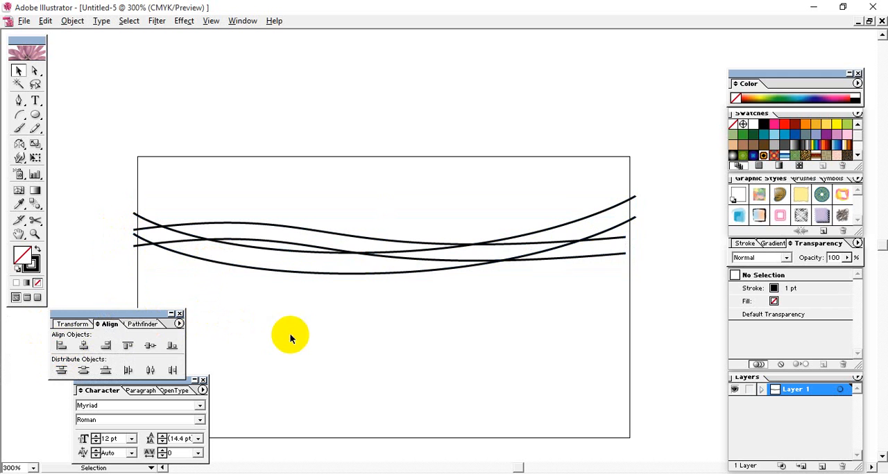
pyautogui.click(387, 242)
pyautogui.click(416, 342)
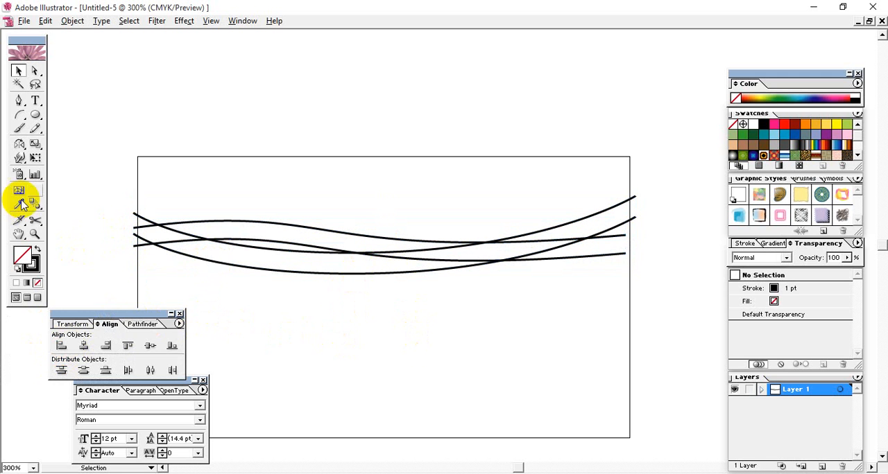
# Blend the two S-waves and the lower sagging curve together with the Blend tool
pyautogui.click(141, 219)
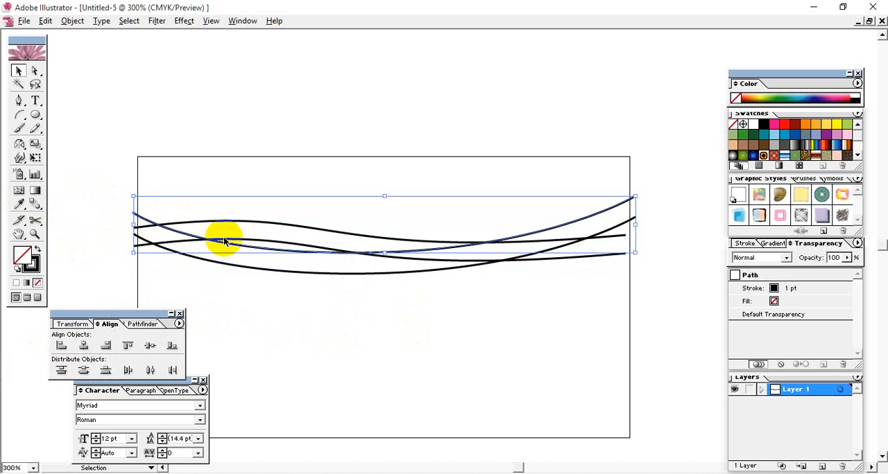
pyautogui.click(36, 207)
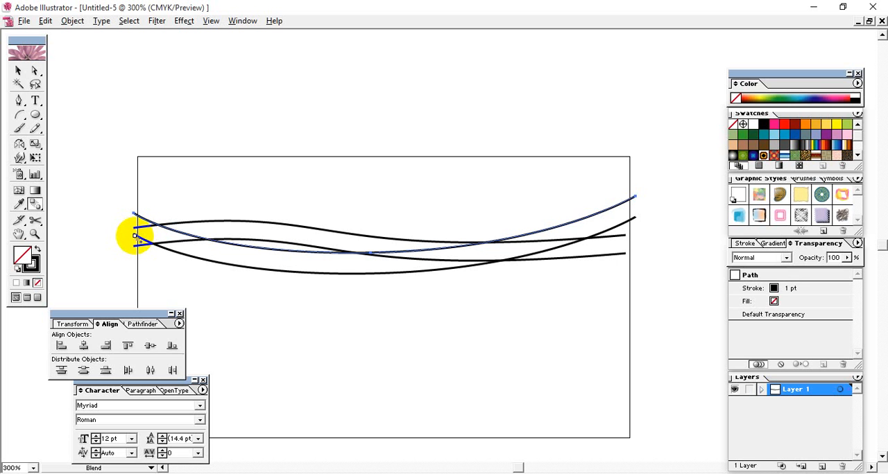
pyautogui.click(134, 244)
pyautogui.click(136, 246)
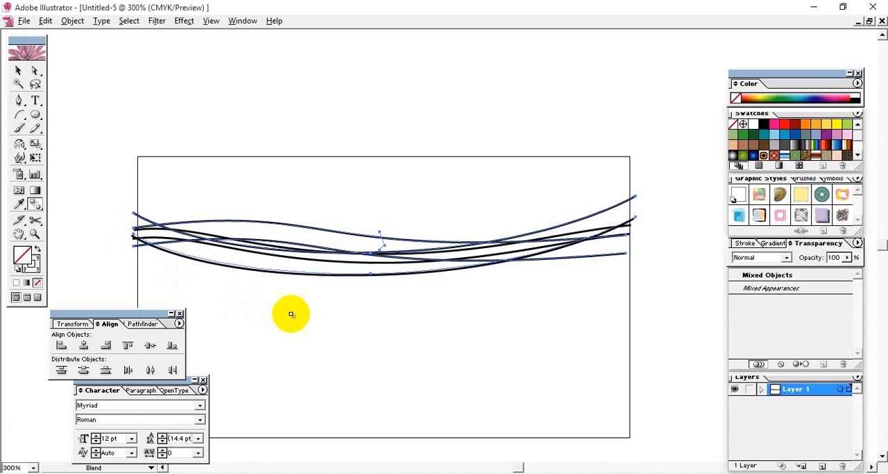
# Set the blend's spacing to Specified Steps with 10 steps
pyautogui.doubleClick(35, 206)
pyautogui.click(436, 225)
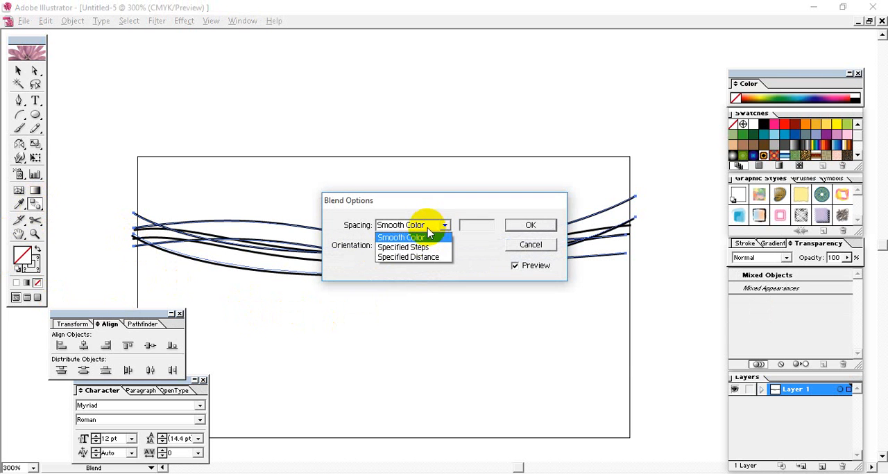
pyautogui.click(406, 247)
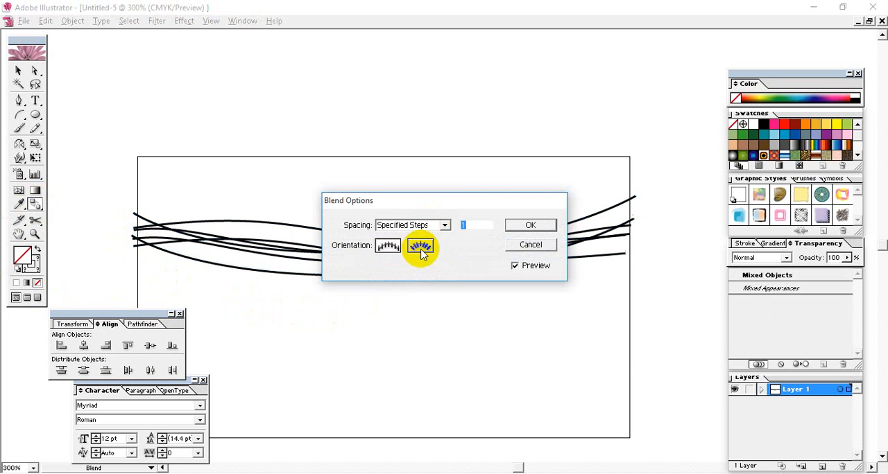
pyautogui.moveTo(466, 207); pyautogui.dragTo(522, 76)
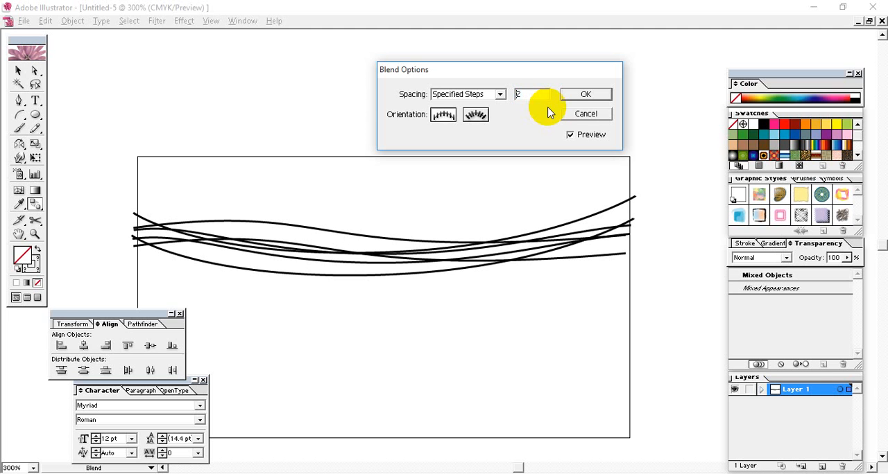
pyautogui.press('Up')
pyautogui.press('Up')
pyautogui.press('Up')
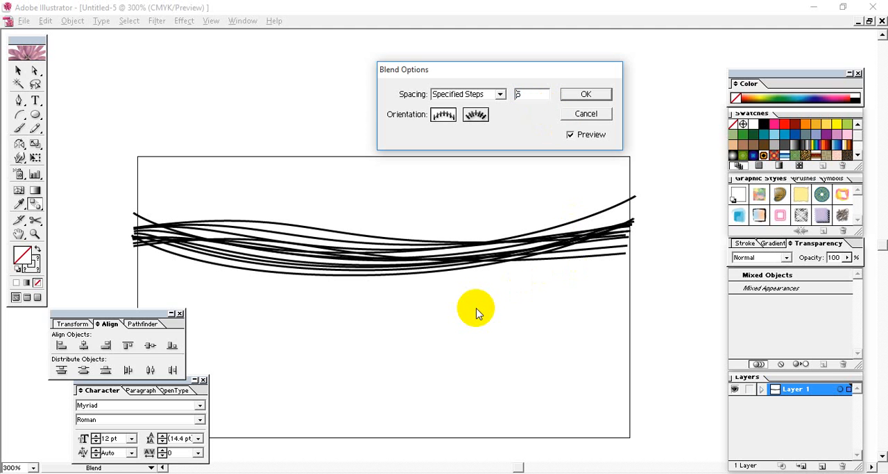
pyautogui.press('Up')
pyautogui.press('Up')
pyautogui.press('Up')
pyautogui.press('Up')
pyautogui.press('Up')
pyautogui.press('Up')
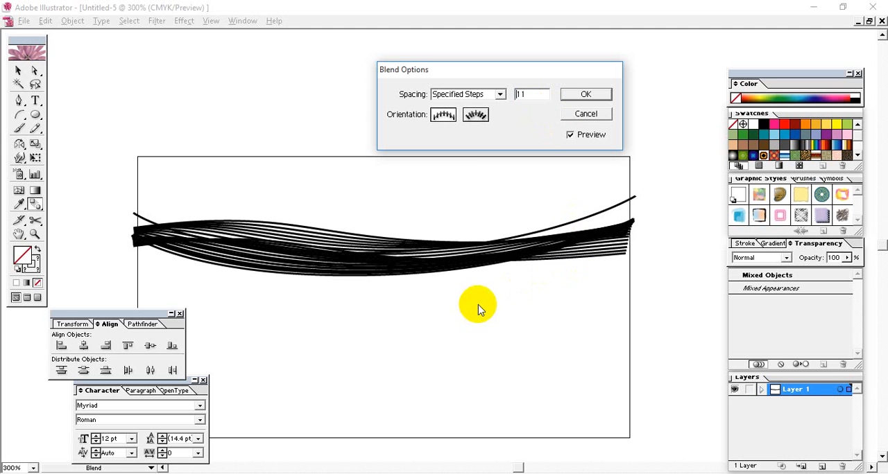
pyautogui.hotkey('shift', 'Up')
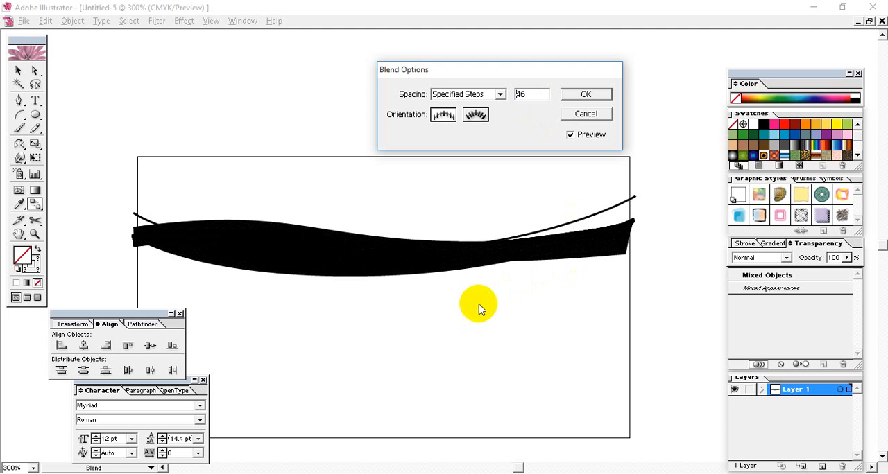
pyautogui.press('Down')
pyautogui.press('Down')
pyautogui.press('Down')
pyautogui.press('Down')
pyautogui.press('Down')
pyautogui.press('Down')
pyautogui.press('Down')
pyautogui.press('Down')
pyautogui.press('Down')
pyautogui.press('Down')
pyautogui.press('Down')
pyautogui.press('Down')
pyautogui.press('Down')
pyautogui.press('Down')
pyautogui.press('Down')
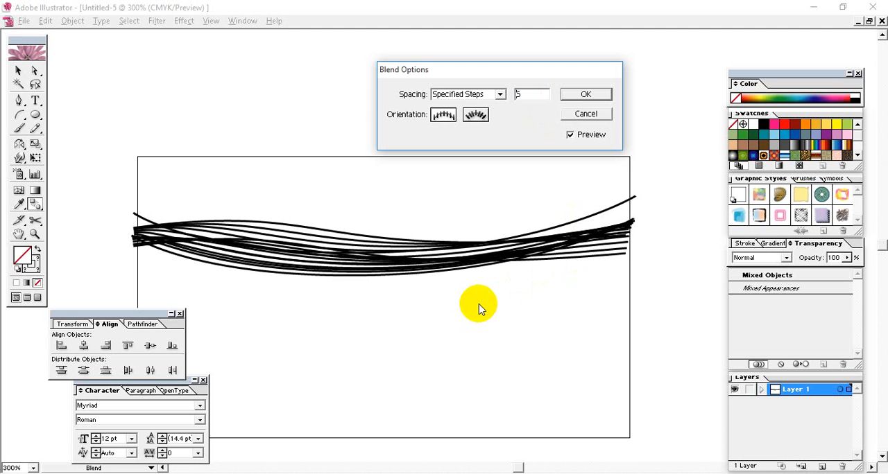
pyautogui.press('Up')
pyautogui.press('Up')
pyautogui.press('Up')
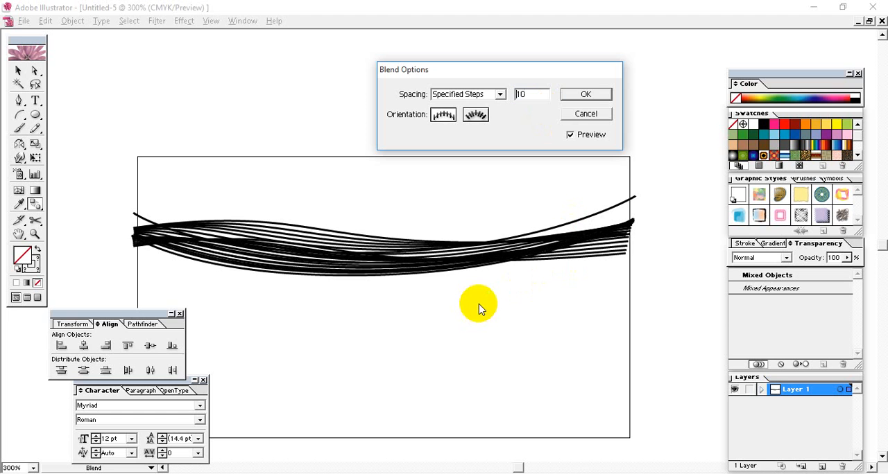
pyautogui.click(593, 101)
# Try to set the stroke weight of the blend and the loose sagging curve to 0.5 pt
pyautogui.click(18, 70)
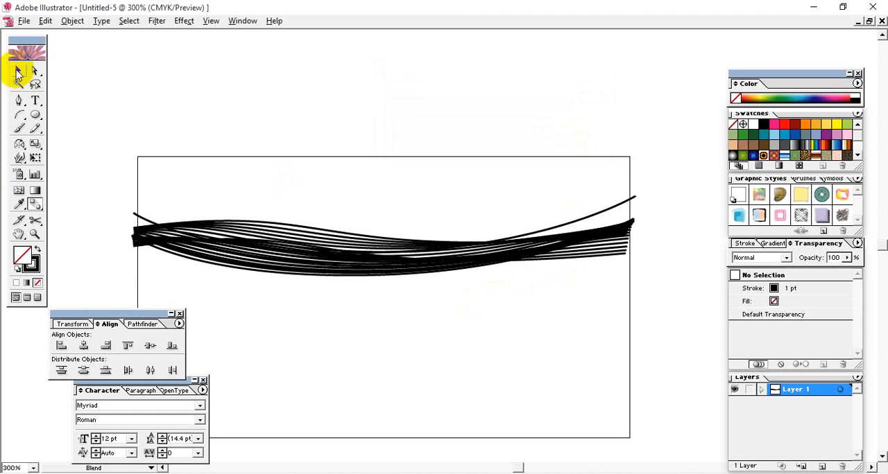
pyautogui.click(30, 264)
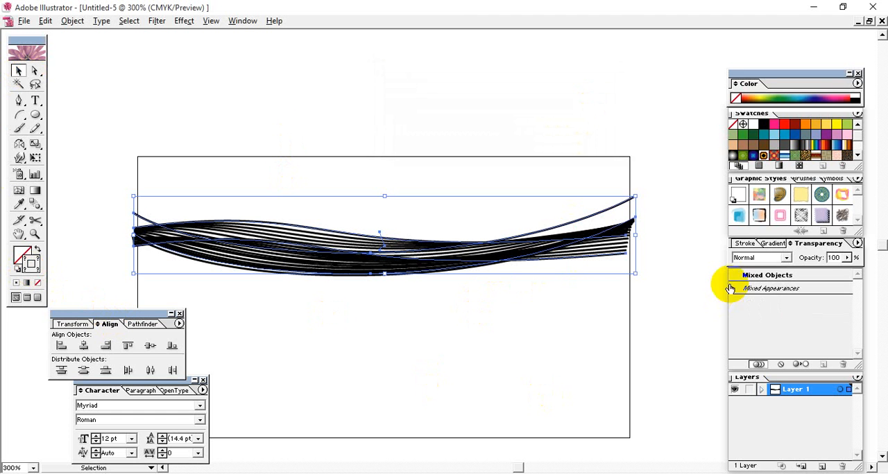
pyautogui.click(749, 243)
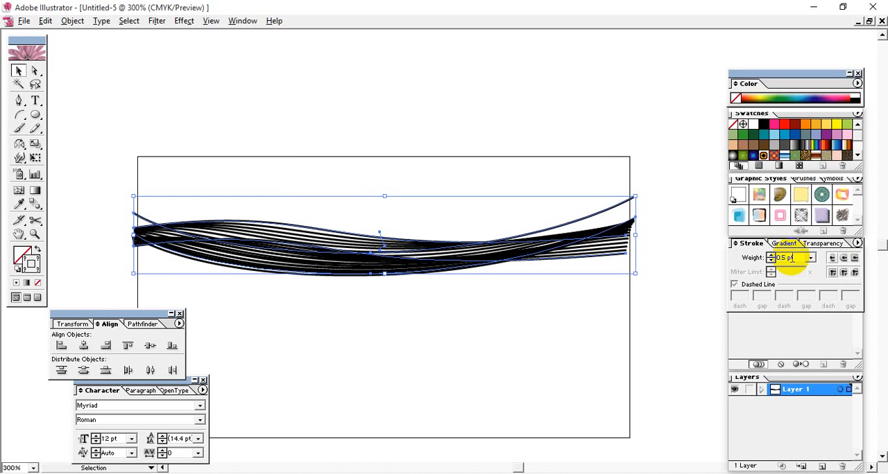
pyautogui.rightClick(317, 254)
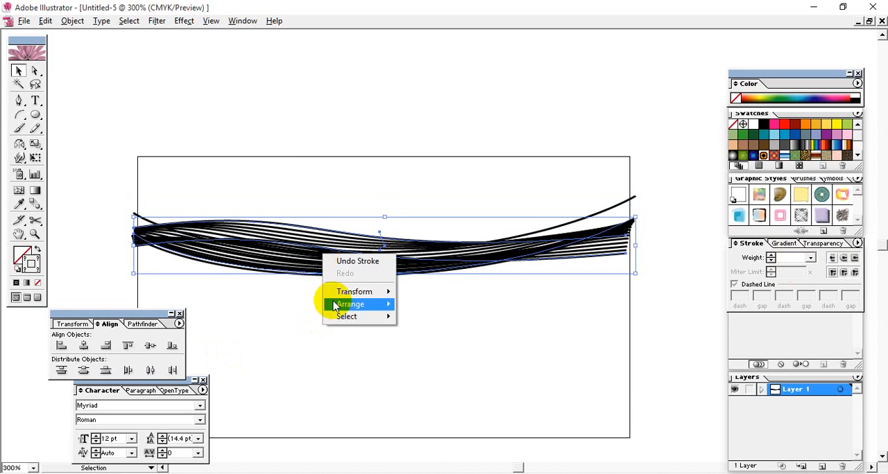
pyautogui.click(214, 269)
# Separate the blend from the loose sagging curve, moving the blend up and the curve down to the rectangle's lower part
pyautogui.moveTo(405, 332); pyautogui.dragTo(192, 195)
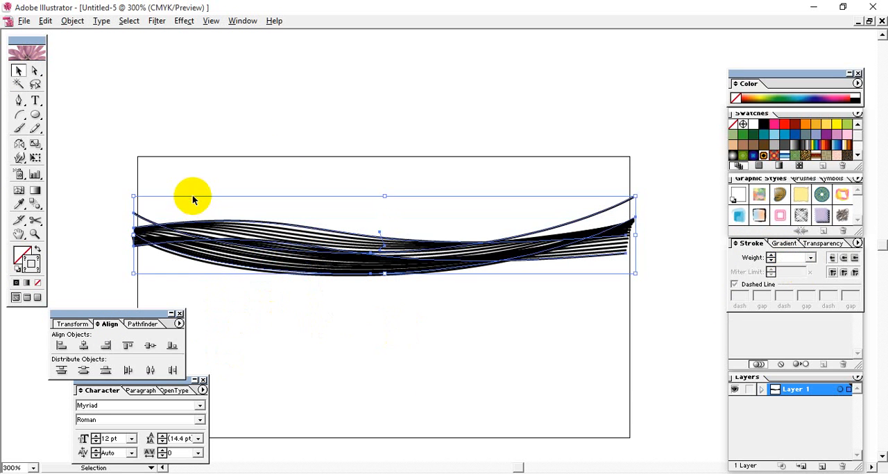
pyautogui.click(246, 167)
pyautogui.moveTo(300, 222); pyautogui.dragTo(298, 184)
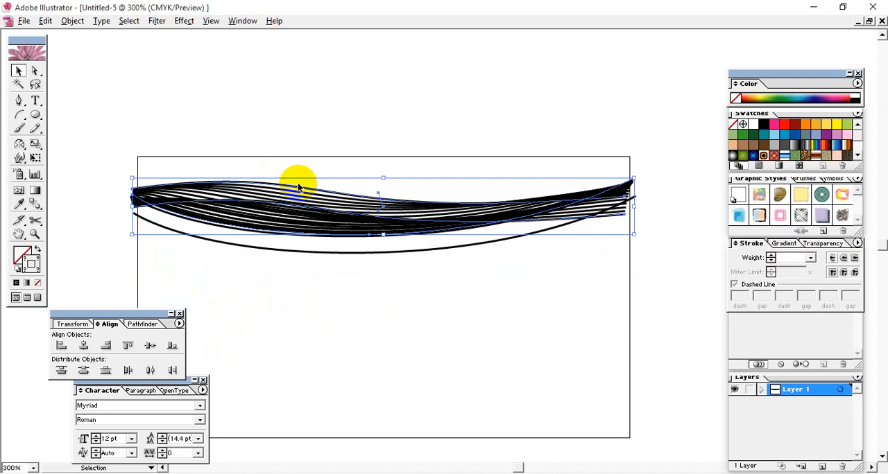
pyautogui.click(336, 253)
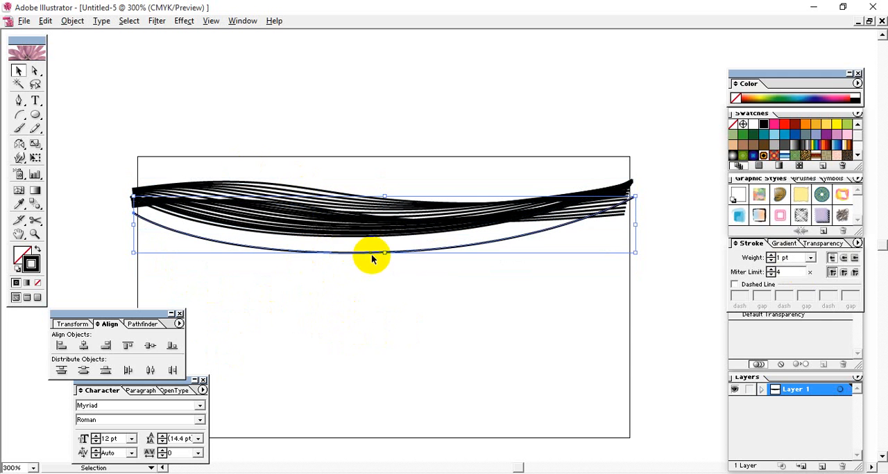
pyautogui.click(380, 275)
pyautogui.moveTo(480, 269); pyautogui.dragTo(421, 386)
pyautogui.click(440, 277)
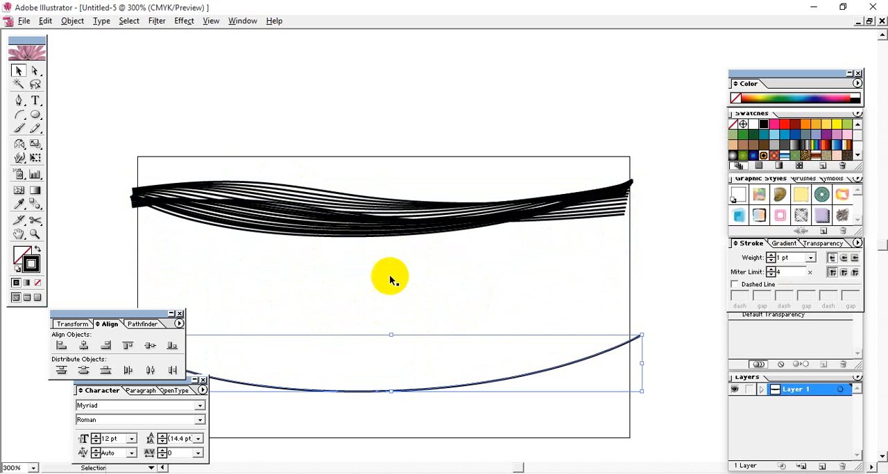
# Expand the blend into separate paths with Object, Fill and Stroke included
pyautogui.click(286, 162)
pyautogui.click(312, 238)
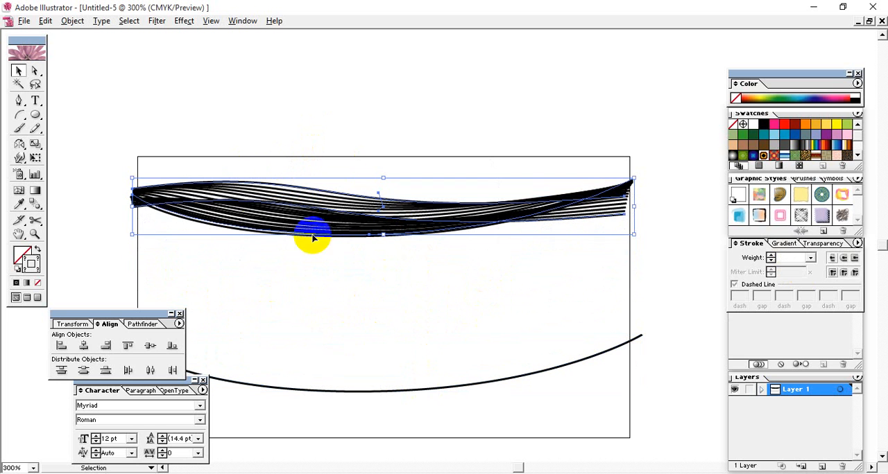
pyautogui.click(72, 21)
pyautogui.click(109, 149)
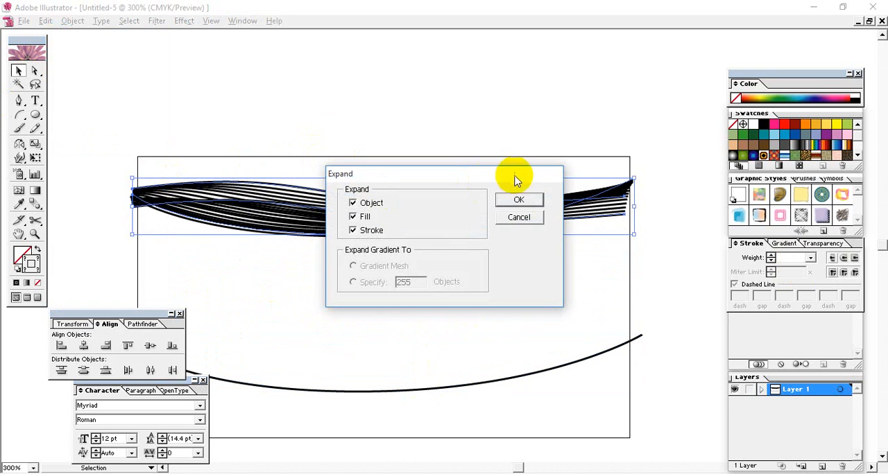
pyautogui.click(521, 200)
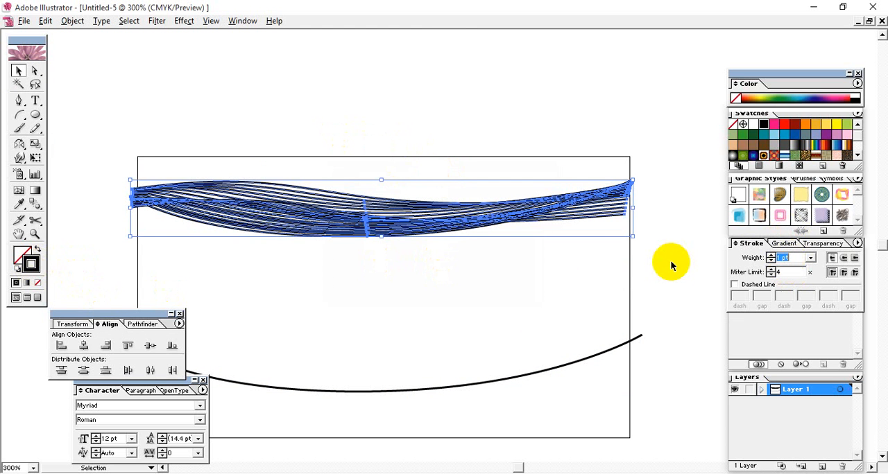
# Set the expanded lines' stroke weight to 0.2 pt
pyautogui.write('0.2')
pyautogui.press('Return')
pyautogui.click(490, 266)
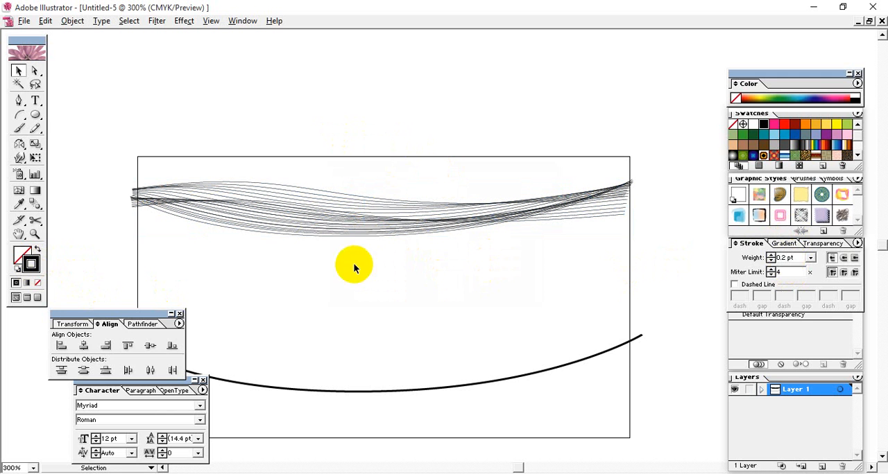
pyautogui.moveTo(517, 269); pyautogui.dragTo(248, 165)
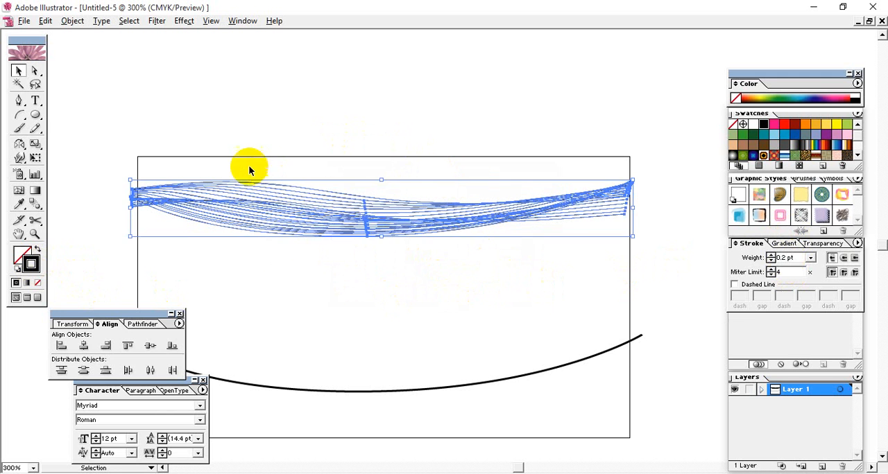
pyautogui.click(391, 317)
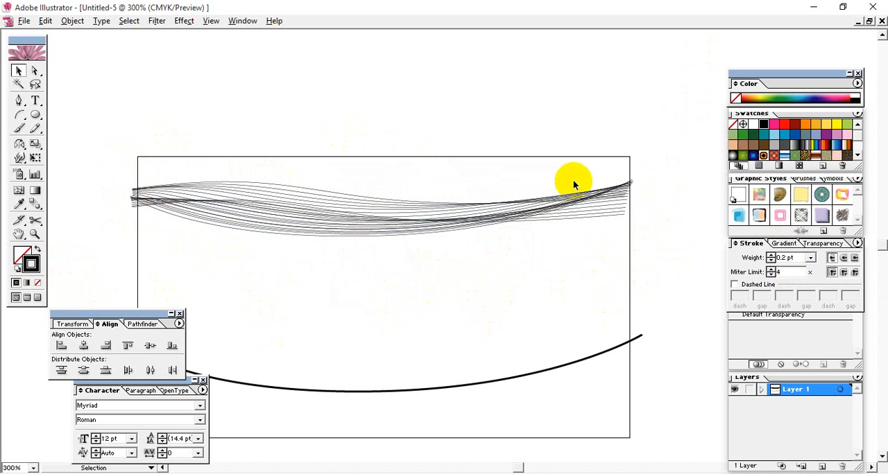
# Delete the expanded wavy lines and the loose sagging curve, leaving only the rectangle
pyautogui.click(470, 212)
pyautogui.moveTo(401, 216); pyautogui.dragTo(437, 94)
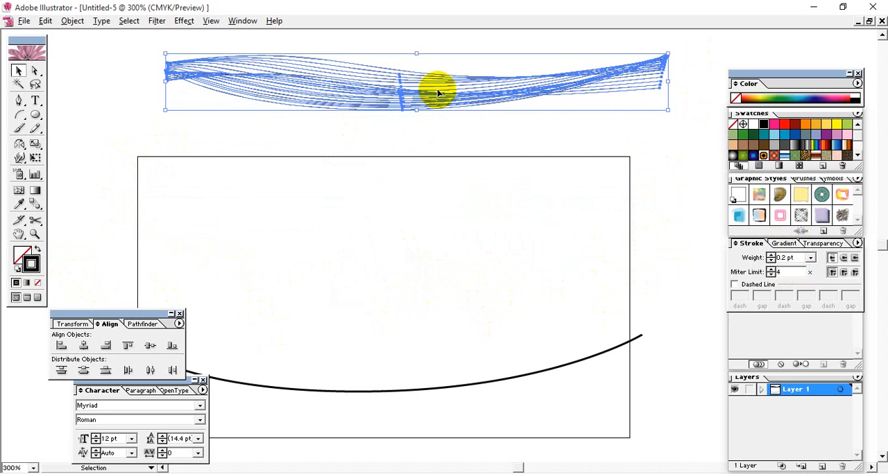
pyautogui.press('Delete')
pyautogui.click(543, 368)
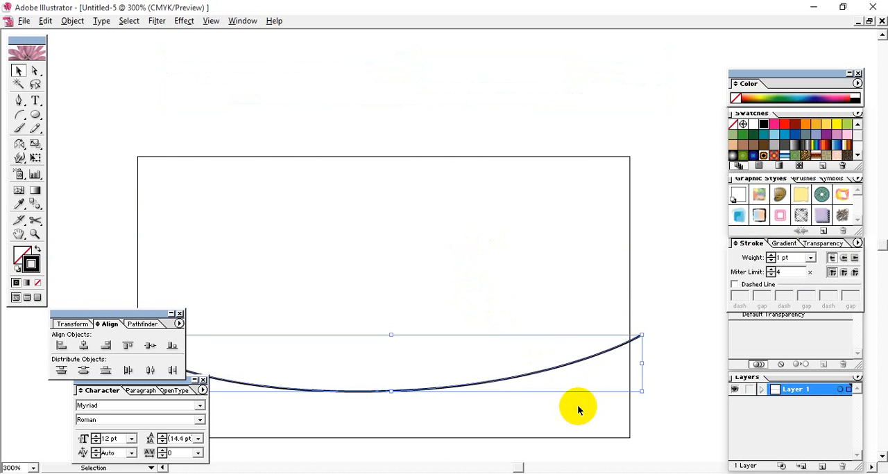
pyautogui.press('Delete')
# Draw a three-point Pen curve across the rectangle that dips in its first half and rises past its far edge
pyautogui.click(19, 102)
pyautogui.click(111, 208)
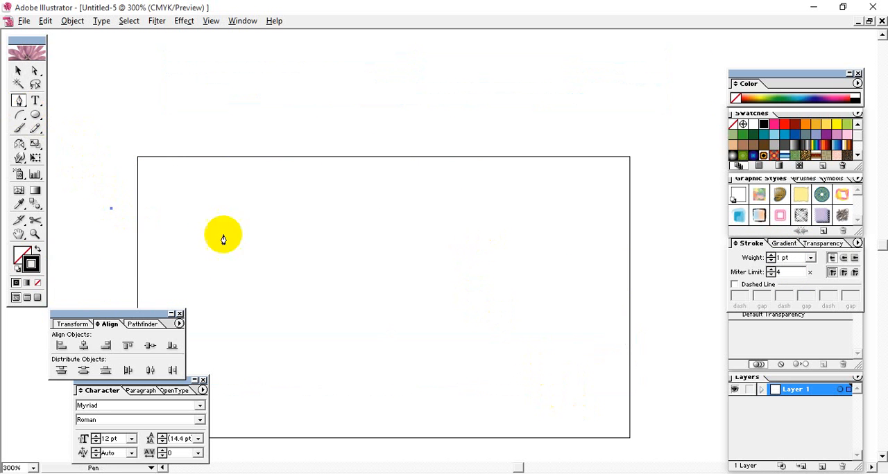
pyautogui.moveTo(328, 273); pyautogui.dragTo(558, 243)
pyautogui.moveTo(706, 203); pyautogui.dragTo(856, 240)
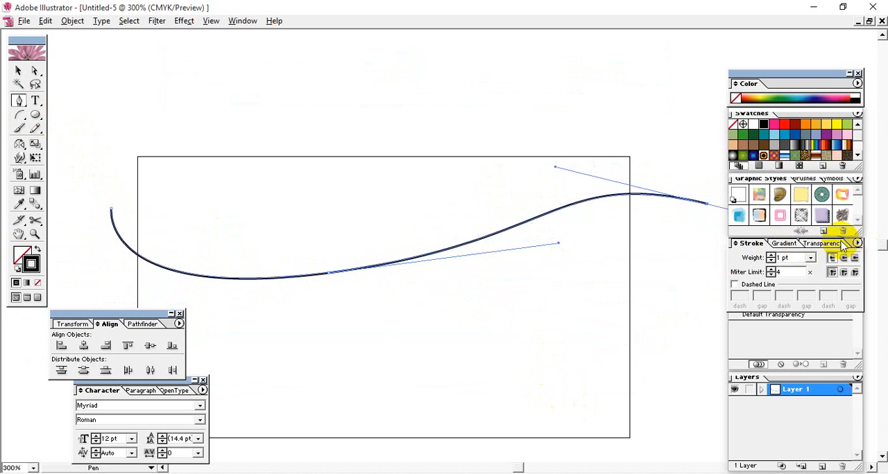
pyautogui.click(20, 72)
pyautogui.click(226, 96)
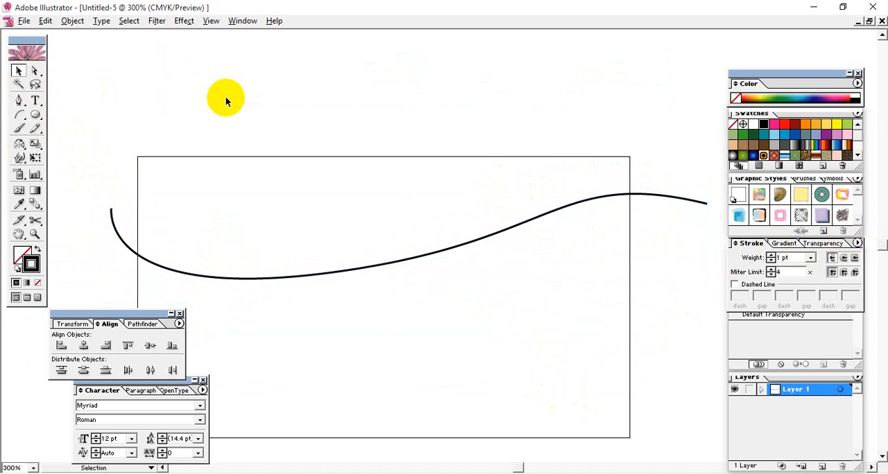
# Draw a second three-point Pen curve that arches first and dips near the far edge, crossing the first curve twice
pyautogui.click(20, 101)
pyautogui.click(108, 281)
pyautogui.moveTo(303, 215); pyautogui.dragTo(423, 214)
pyautogui.moveTo(651, 246); pyautogui.dragTo(727, 211)
pyautogui.click(19, 71)
pyautogui.click(229, 142)
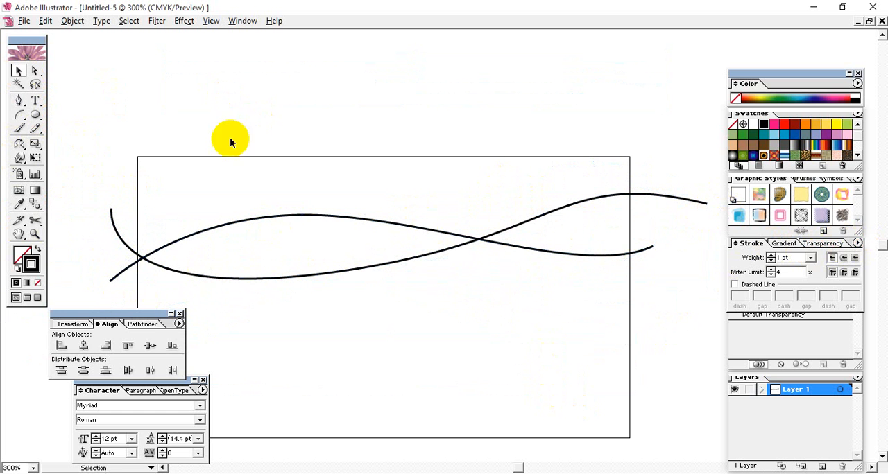
# Draw a third Pen curve starting just below the second, arching gently across the rectangle and sweeping steeply upward beyond it
pyautogui.click(20, 102)
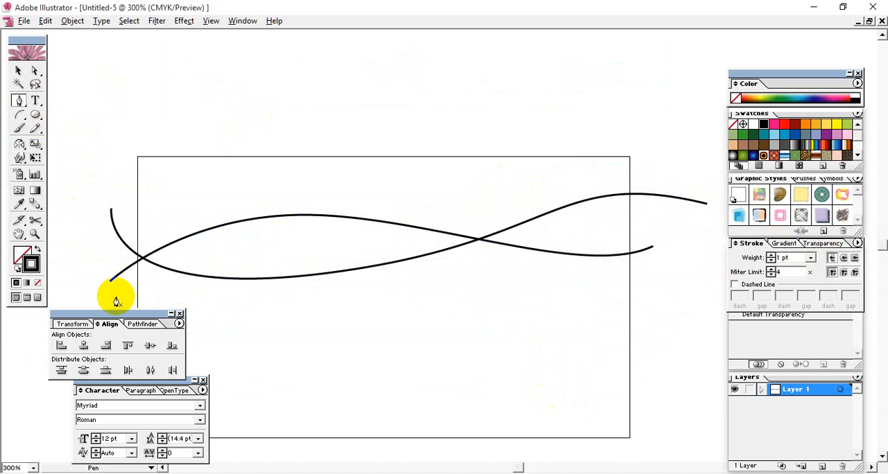
pyautogui.click(116, 299)
pyautogui.moveTo(444, 207); pyautogui.dragTo(629, 222)
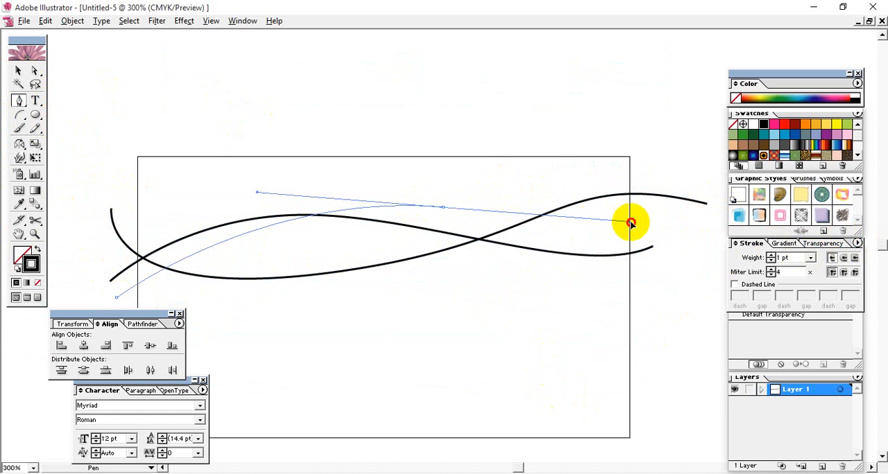
pyautogui.moveTo(711, 134); pyautogui.dragTo(727, 69)
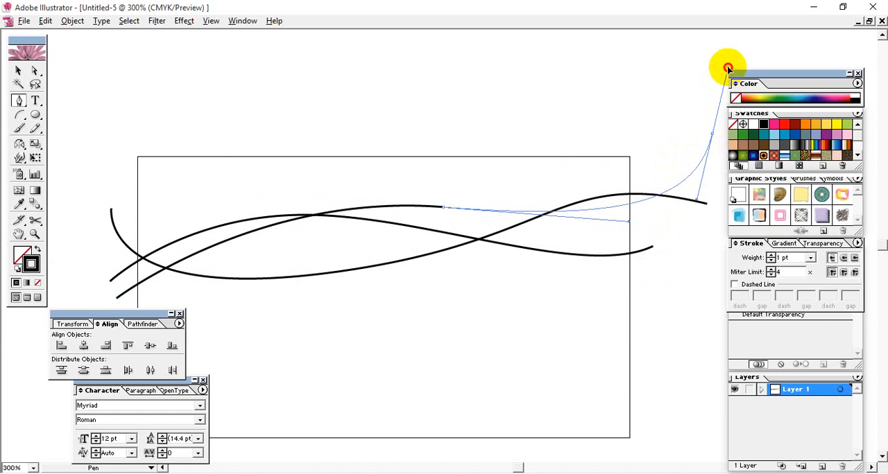
pyautogui.click(18, 70)
pyautogui.click(567, 242)
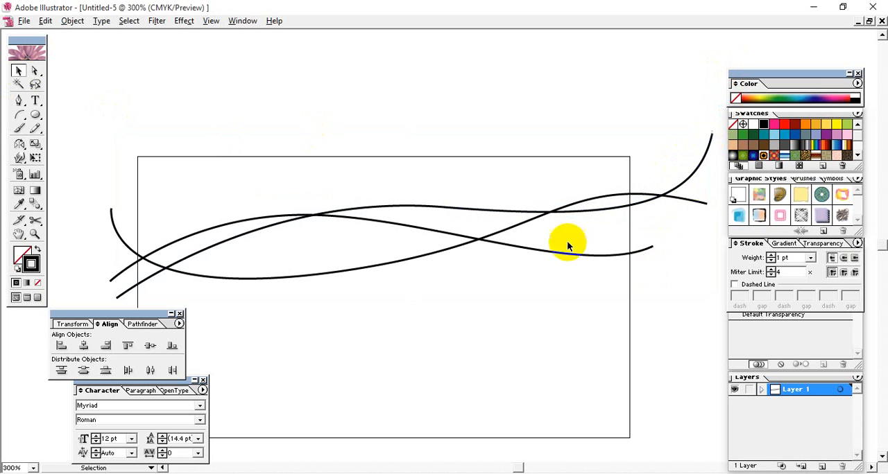
# Draw a fourth three-point Pen curve that sags below the others across the rectangle and hooks back upward at its far edge
pyautogui.click(19, 102)
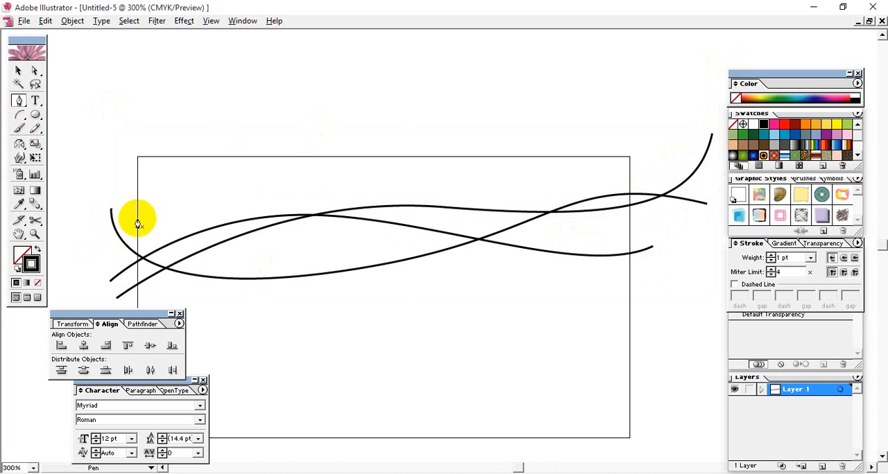
pyautogui.click(100, 233)
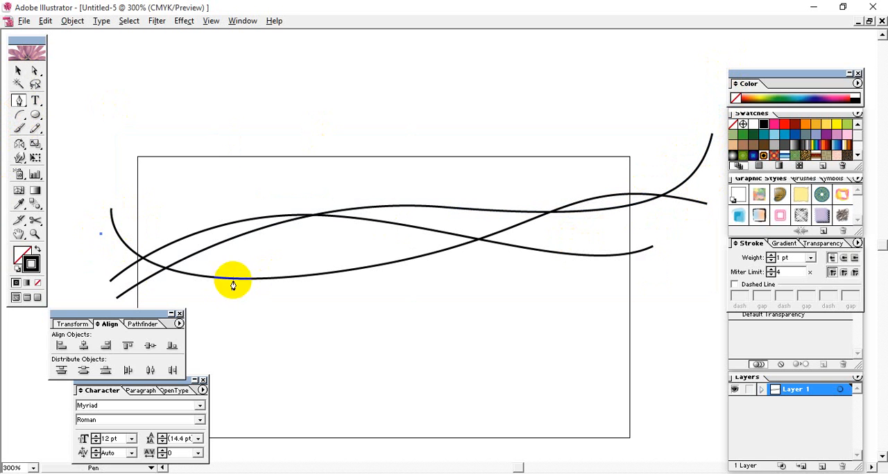
pyautogui.moveTo(380, 299); pyautogui.dragTo(616, 278)
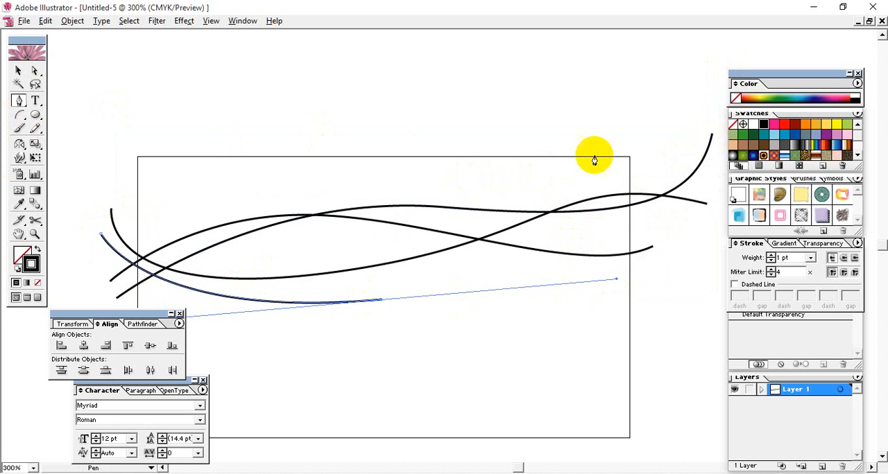
pyautogui.moveTo(620, 148); pyautogui.dragTo(583, 92)
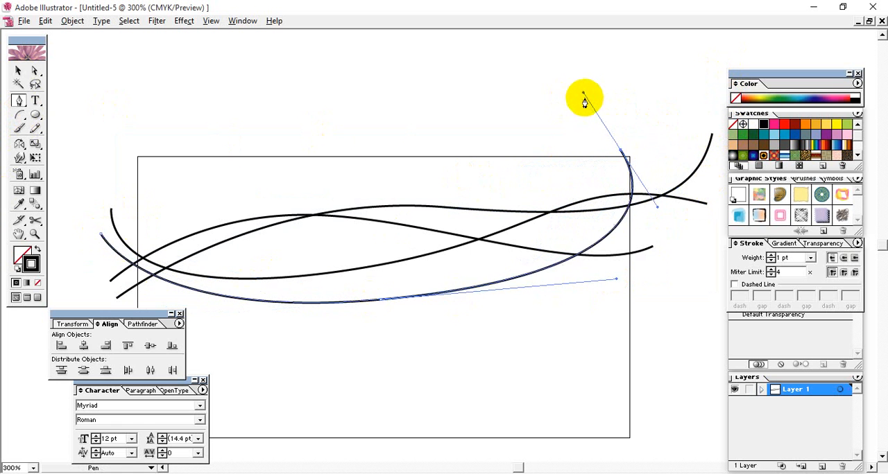
pyautogui.click(119, 168)
pyautogui.hotkey('ctrl', 'z')
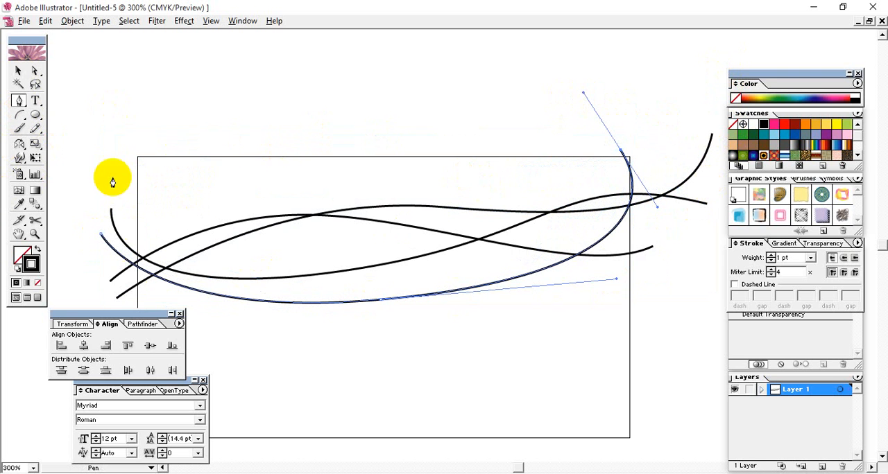
pyautogui.click(18, 70)
pyautogui.click(159, 104)
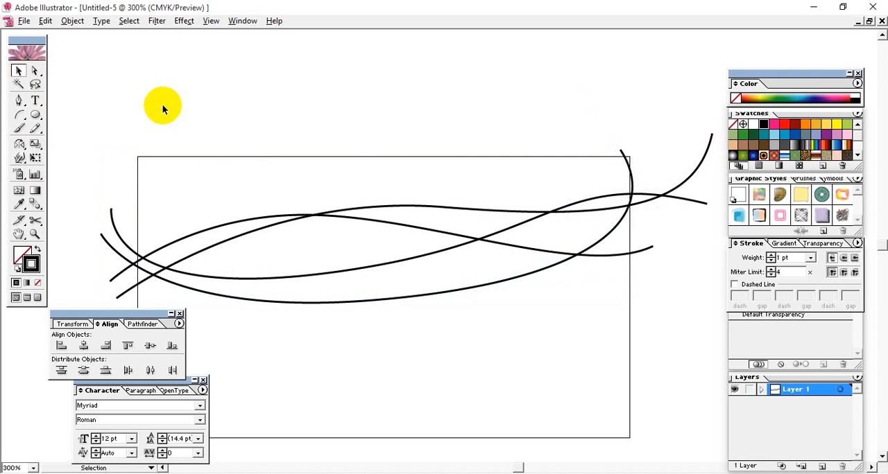
pyautogui.click(18, 106)
pyautogui.click(125, 179)
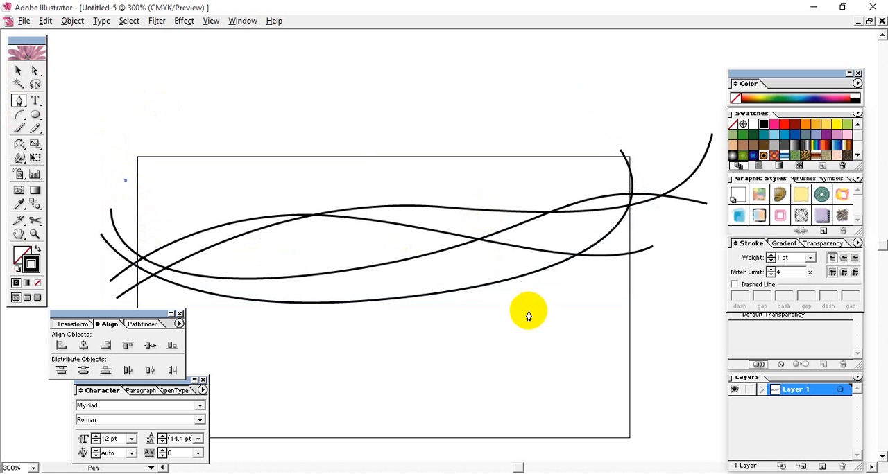
pyautogui.moveTo(588, 338); pyautogui.dragTo(677, 424)
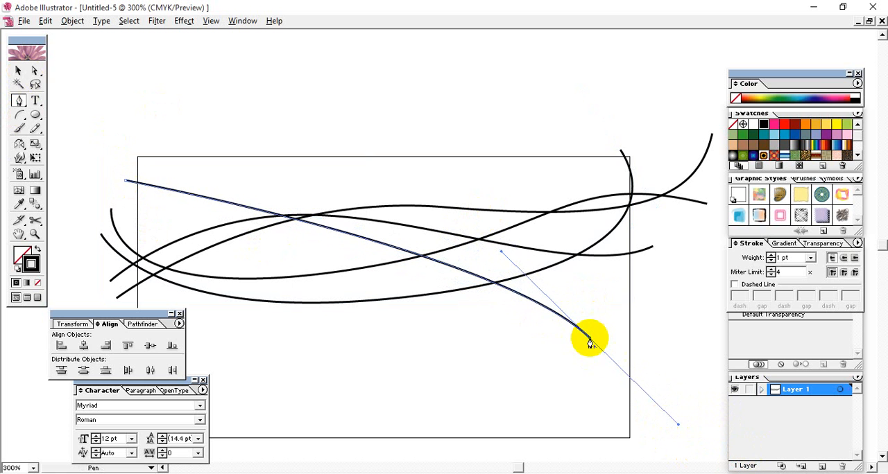
pyautogui.moveTo(590, 338); pyautogui.dragTo(540, 318)
pyautogui.hotkey('ctrl', 'z')
pyautogui.click(589, 340)
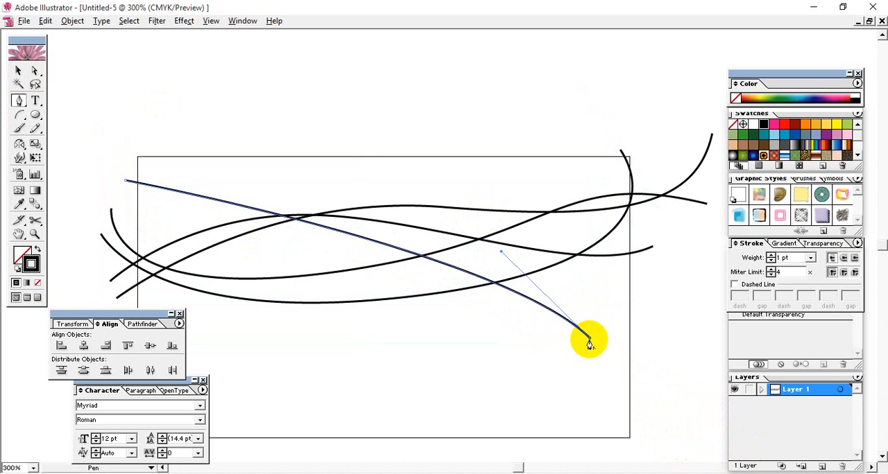
pyautogui.moveTo(589, 339); pyautogui.dragTo(596, 296)
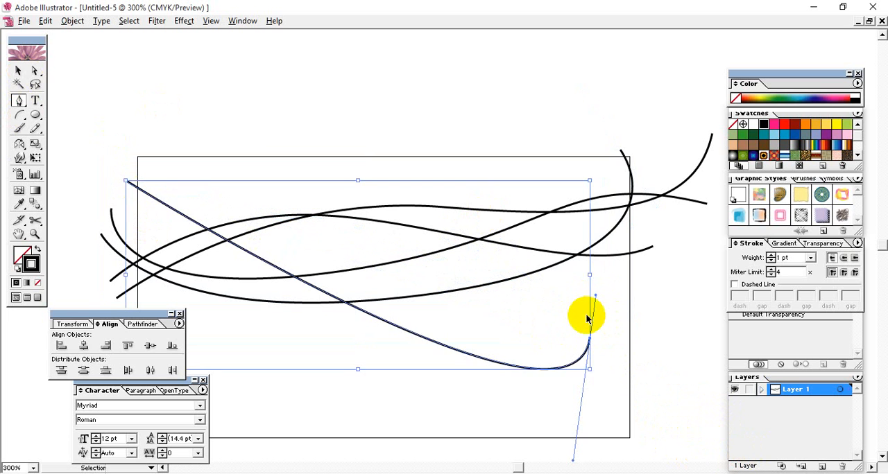
pyautogui.hotkey('ctrl', 'z')
pyautogui.hotkey('ctrl', 'z')
pyautogui.hotkey('ctrl', 'z')
pyautogui.hotkey('ctrl', 'z')
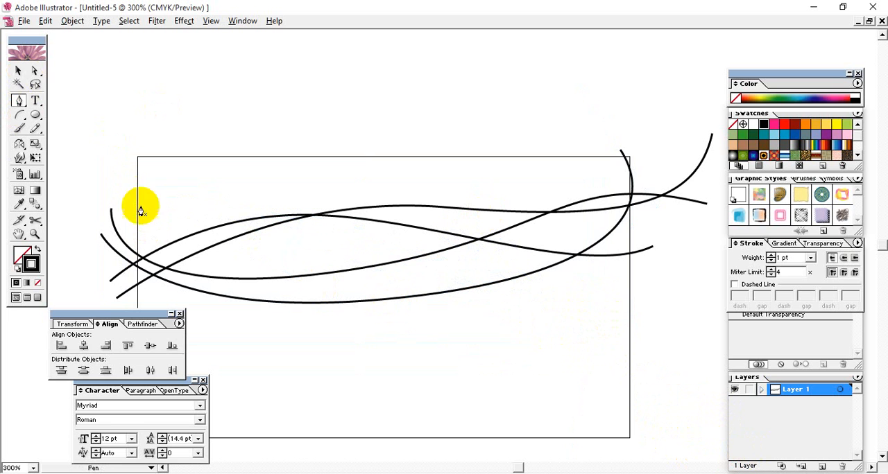
pyautogui.click(130, 200)
pyautogui.moveTo(529, 349); pyautogui.dragTo(571, 390)
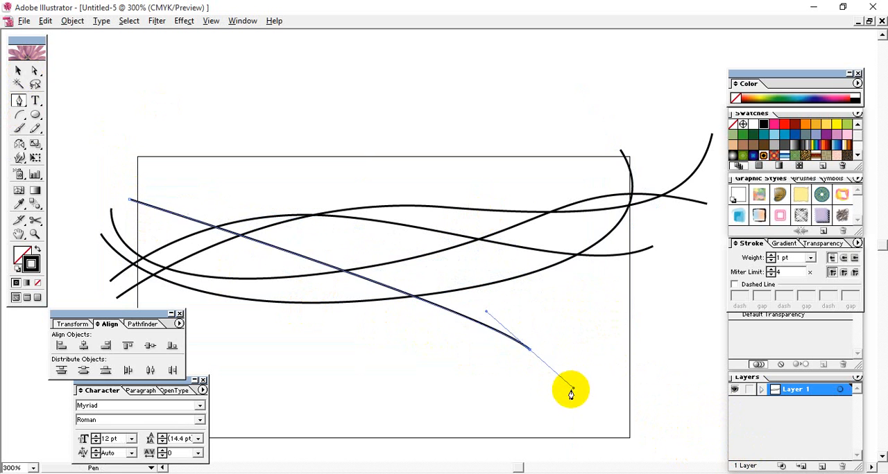
pyautogui.hotkey('ctrl', 'z')
pyautogui.moveTo(423, 310); pyautogui.dragTo(513, 386)
pyautogui.moveTo(663, 269); pyautogui.dragTo(718, 256)
pyautogui.hotkey('ctrl', 'z')
pyautogui.hotkey('ctrl', 'z')
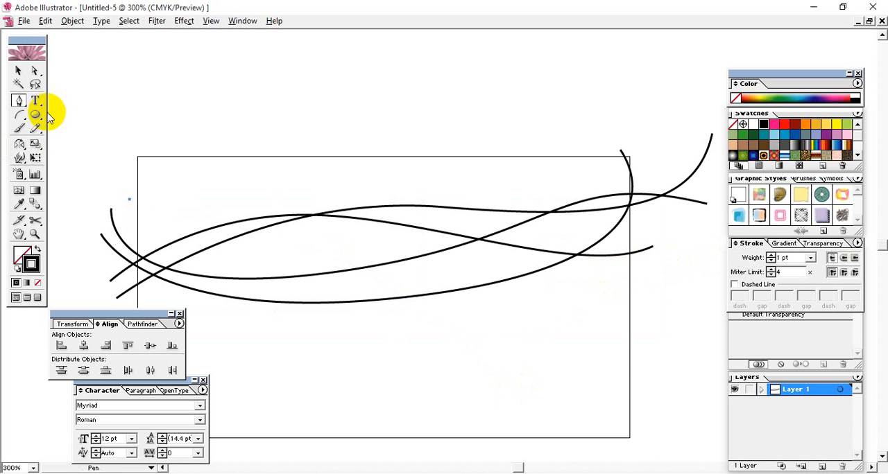
# Duplicate all four curves and place the copy slightly above the originals, overlapping the rectangle's upper edge
pyautogui.click(19, 71)
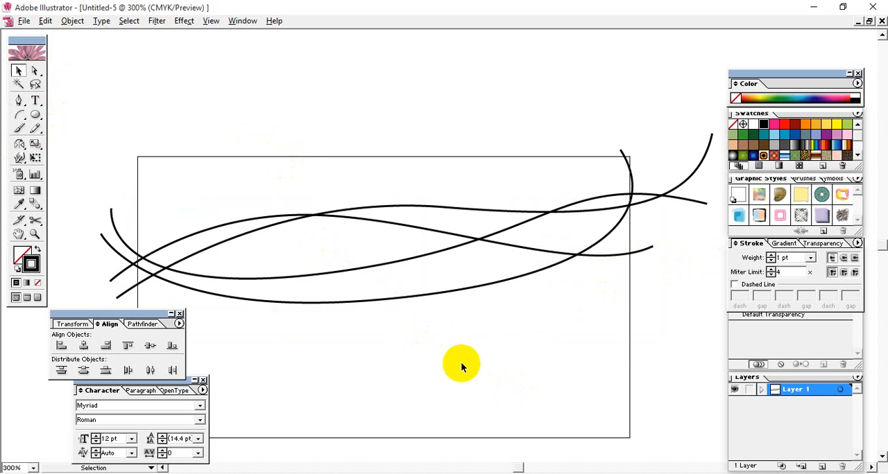
pyautogui.moveTo(461, 366); pyautogui.dragTo(312, 128)
pyautogui.moveTo(346, 214); pyautogui.dragTo(347, 163)
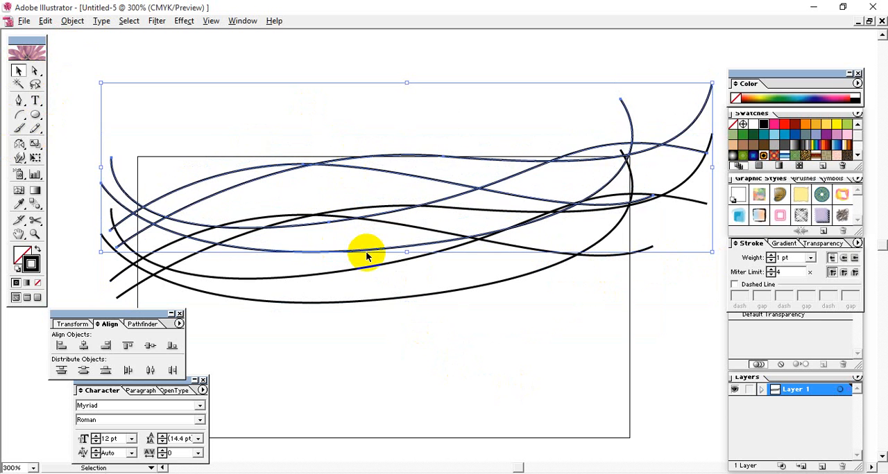
pyautogui.hotkey('ctrl', '-')
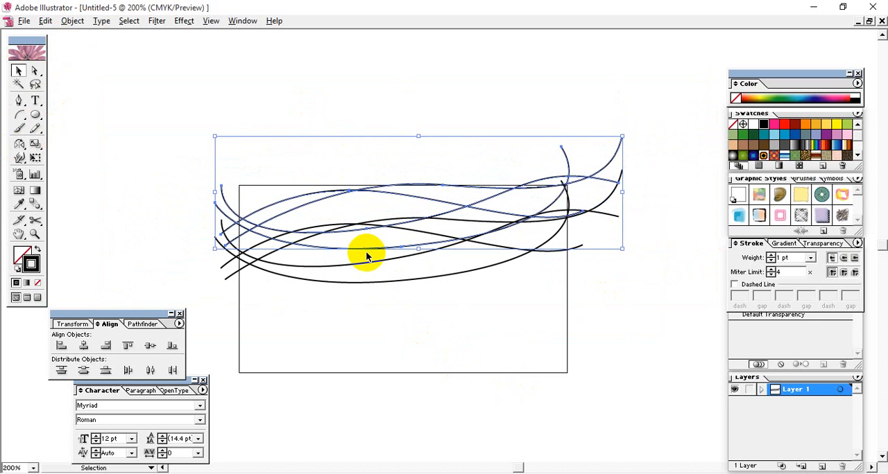
pyautogui.click(440, 330)
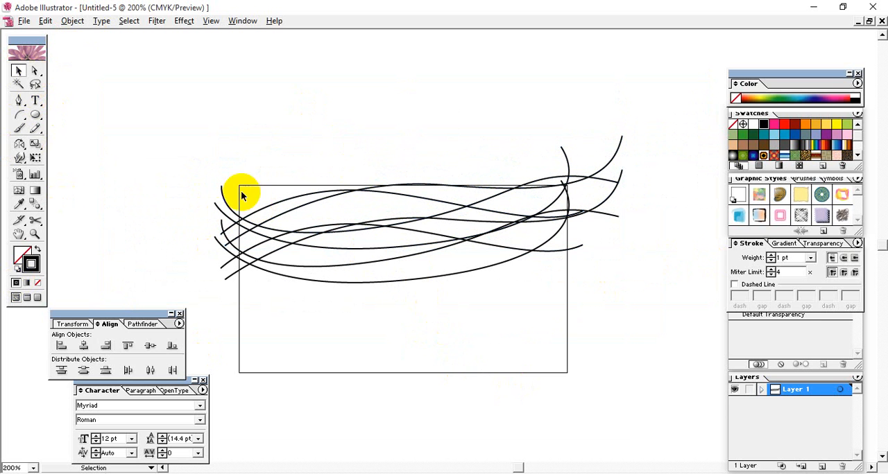
# Blend all eight curves into one chain through their starting ends, working from the highest curve down to the lowest
pyautogui.moveTo(232, 195); pyautogui.dragTo(234, 195)
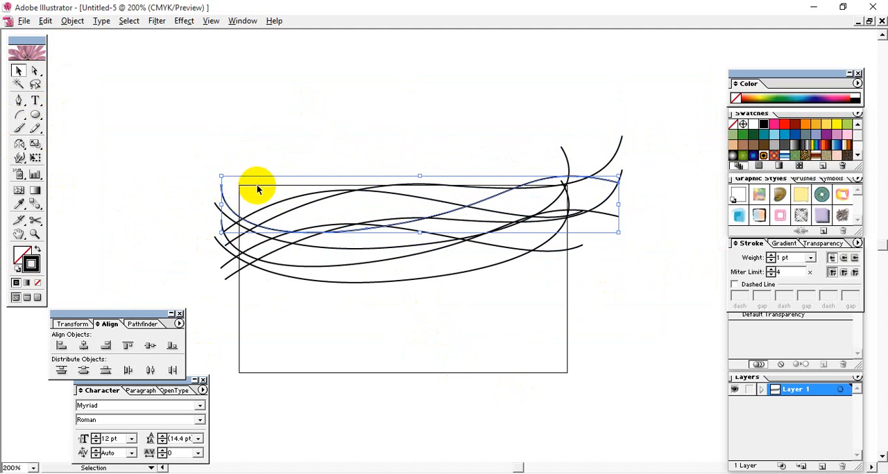
pyautogui.click(35, 204)
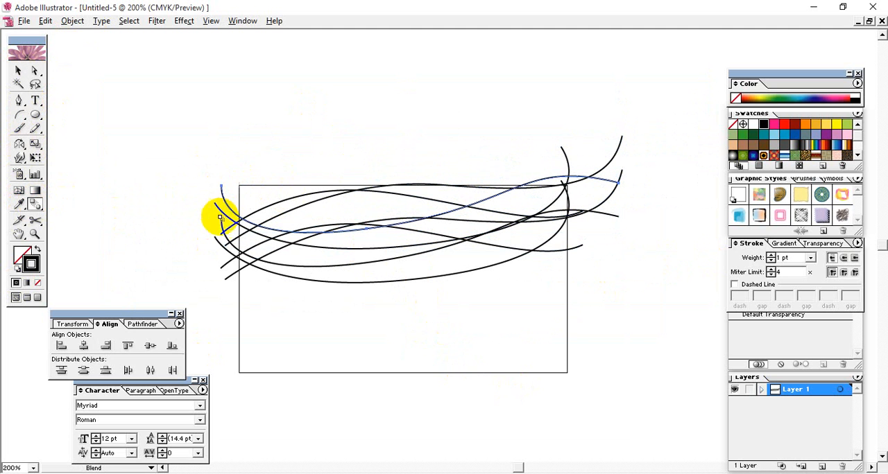
pyautogui.click(216, 206)
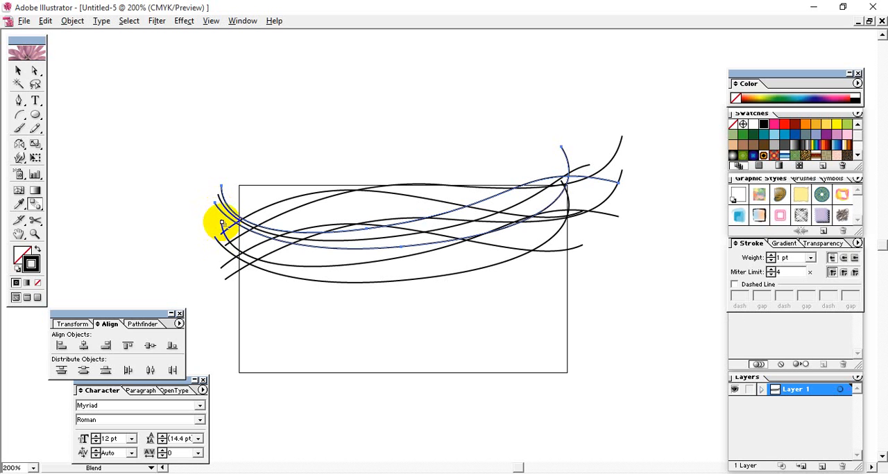
pyautogui.click(222, 224)
pyautogui.click(222, 235)
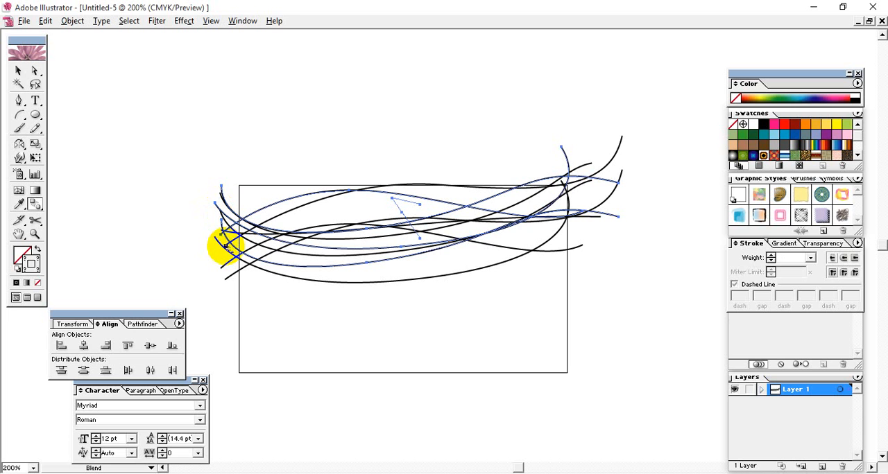
pyautogui.click(227, 248)
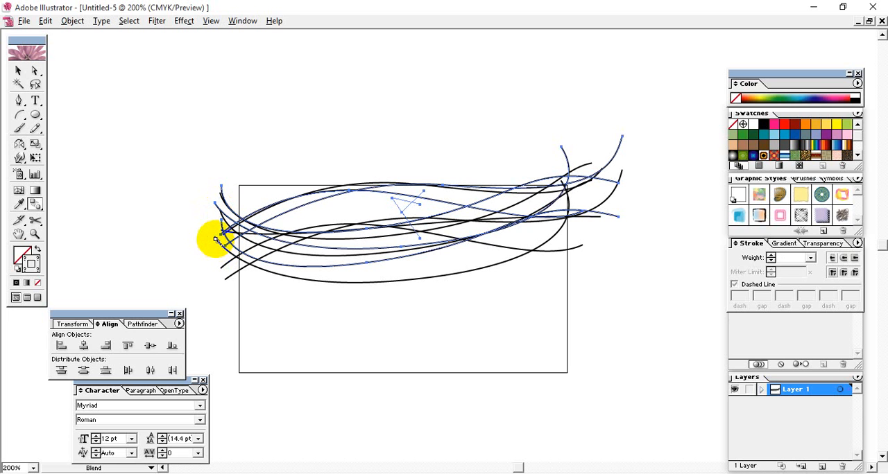
pyautogui.click(216, 238)
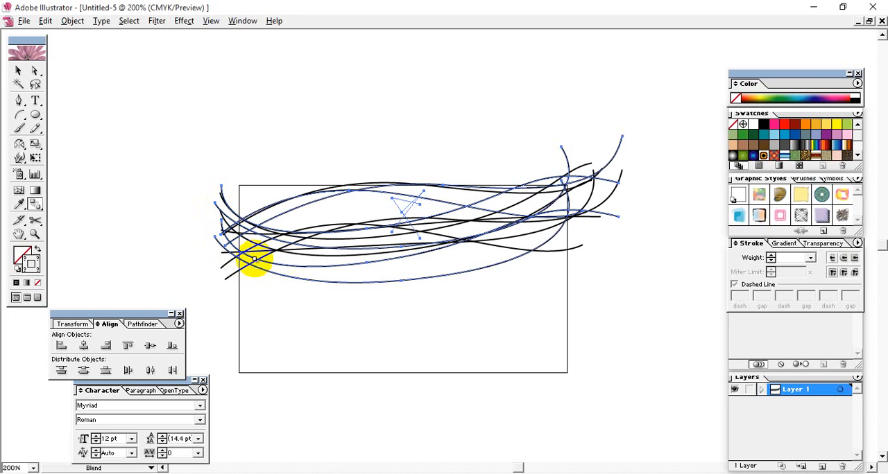
pyautogui.click(222, 269)
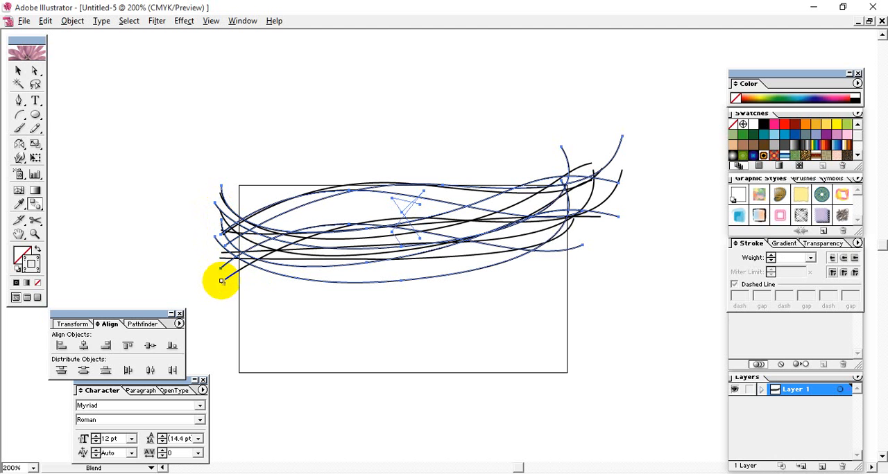
pyautogui.click(224, 280)
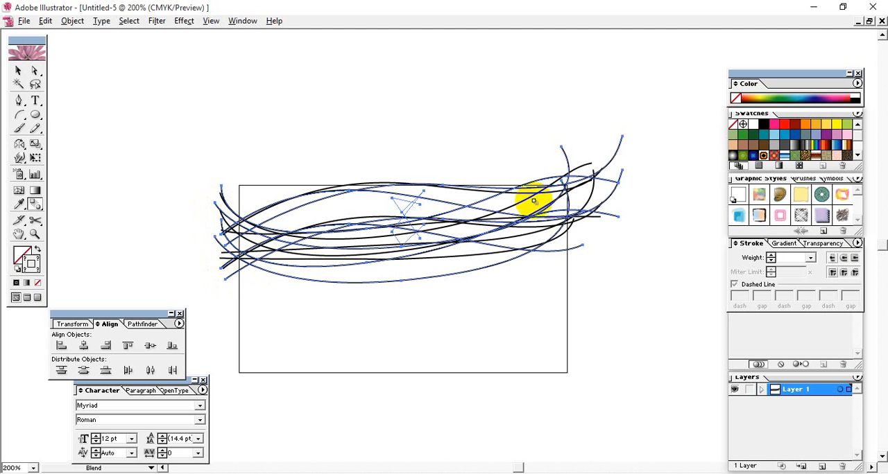
# Set the blend spacing to 13 specified steps with the preview on
pyautogui.doubleClick(35, 204)
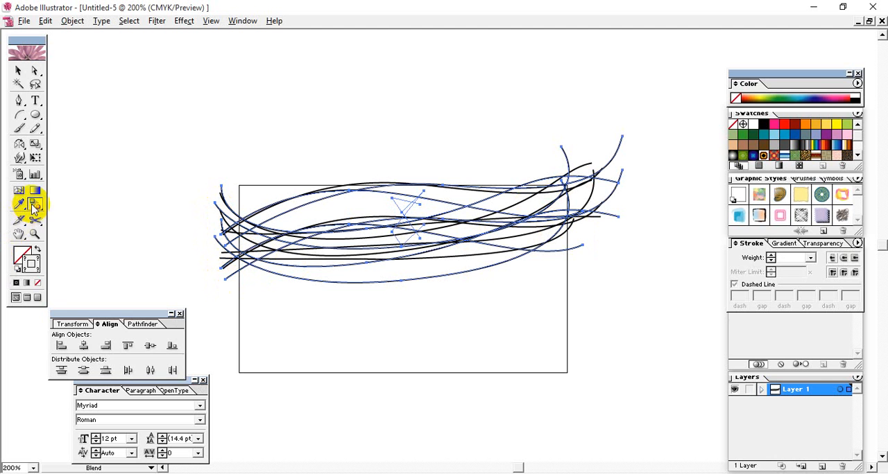
pyautogui.click(427, 226)
pyautogui.click(424, 233)
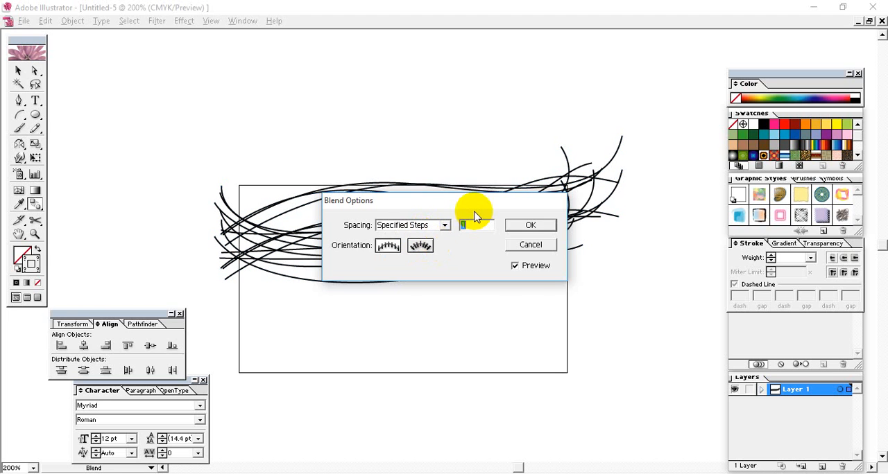
pyautogui.moveTo(485, 206); pyautogui.dragTo(502, 85)
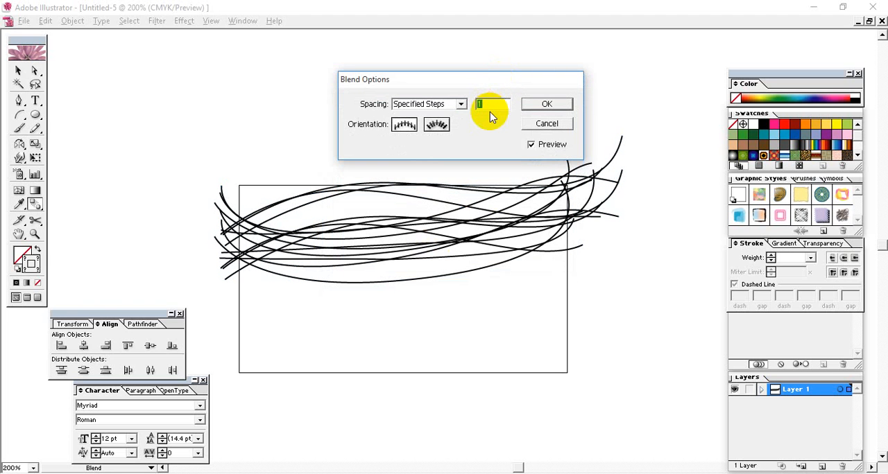
pyautogui.click(530, 146)
pyautogui.moveTo(483, 105); pyautogui.dragTo(414, 104)
pyautogui.write('23')
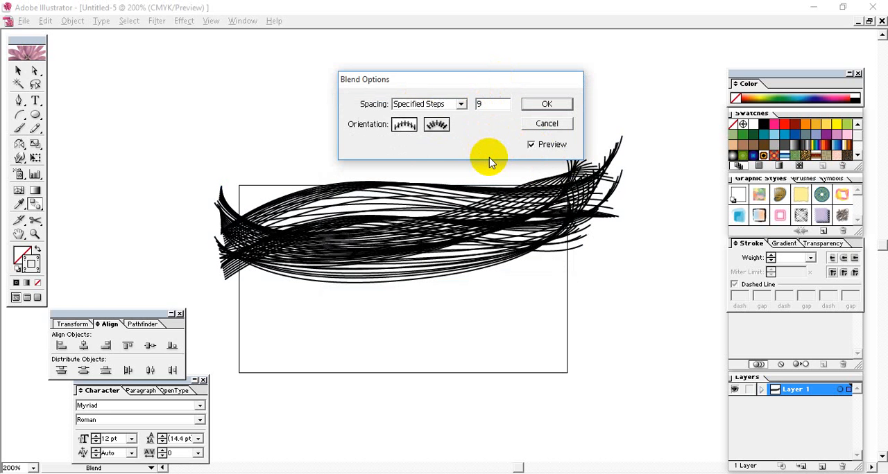
pyautogui.press('Up')
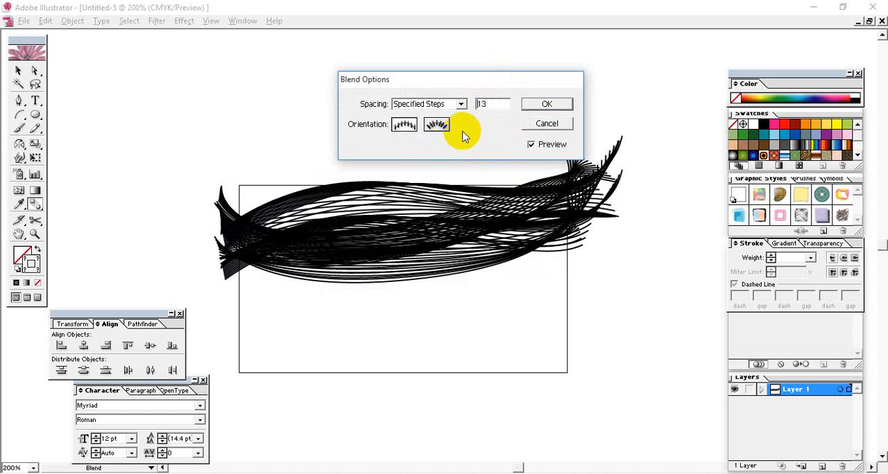
pyautogui.click(555, 103)
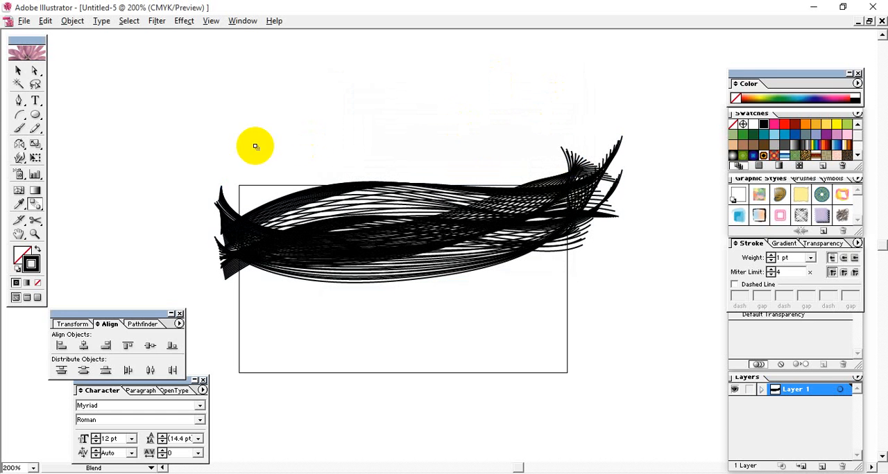
# Expand the blended curves with Object, Fill and Stroke included, and deselect the result
pyautogui.click(18, 70)
pyautogui.click(450, 251)
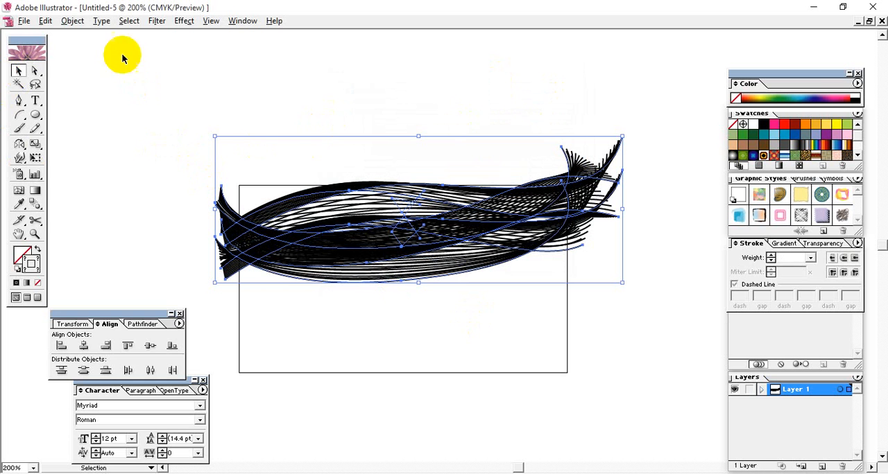
pyautogui.click(73, 22)
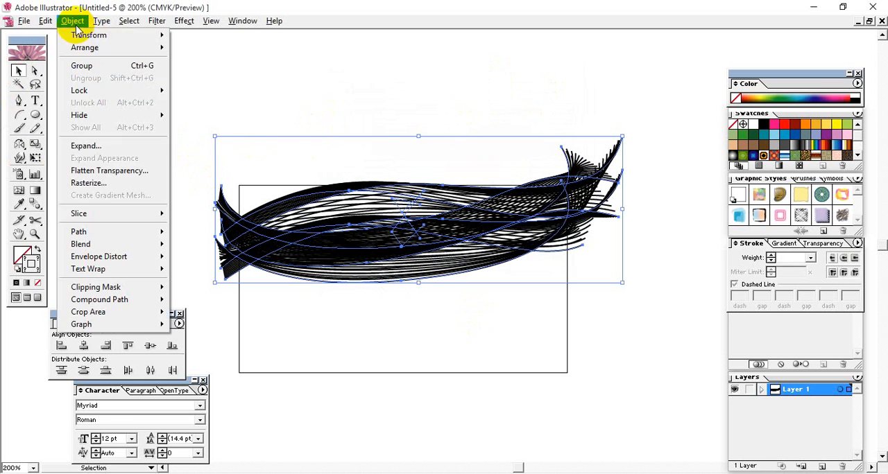
pyautogui.click(102, 147)
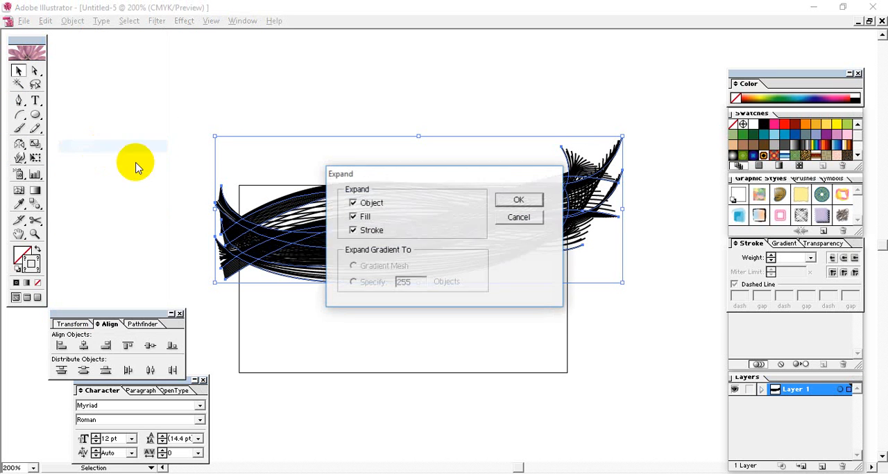
pyautogui.click(519, 201)
pyautogui.click(29, 262)
pyautogui.click(489, 331)
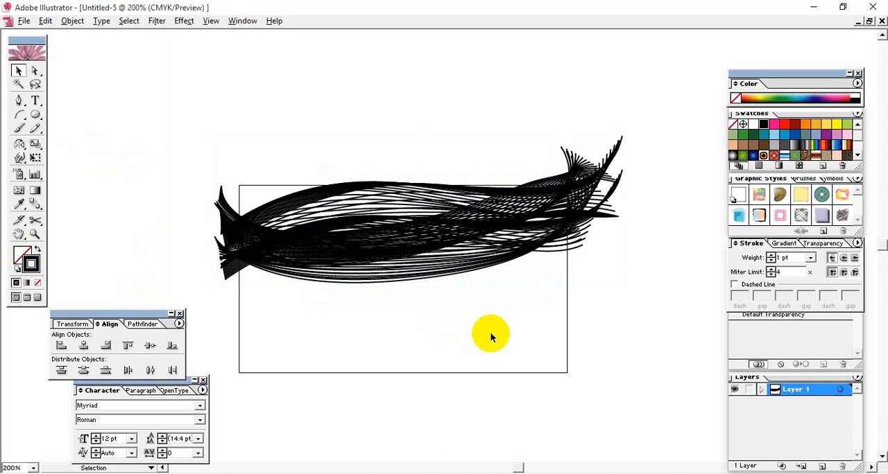
# Set the stroke weight of the expanded wavy lines to 0.2 pt
pyautogui.click(458, 260)
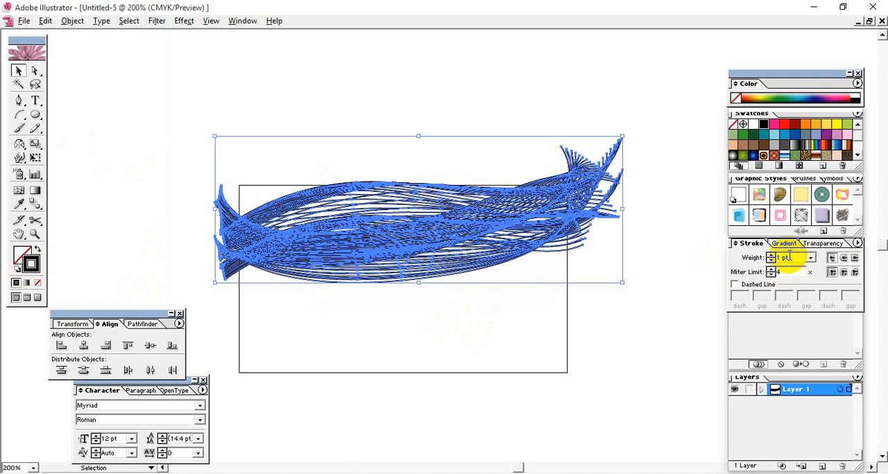
pyautogui.write('0')
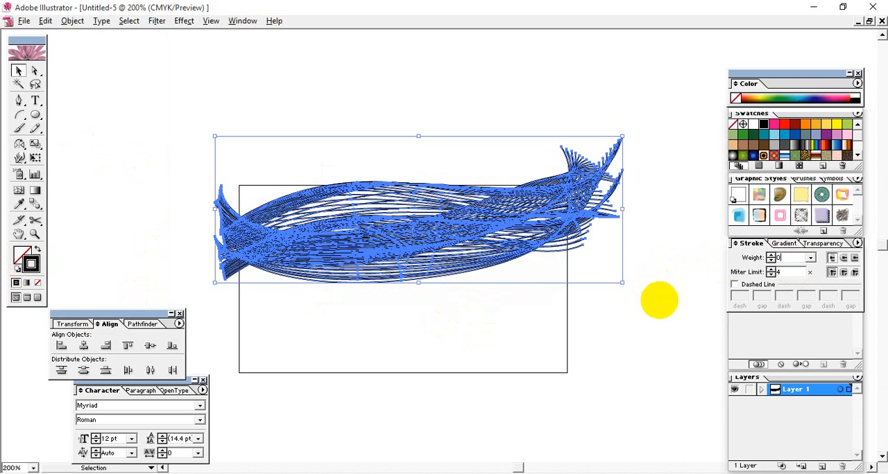
pyautogui.write('.2')
pyautogui.press('Return')
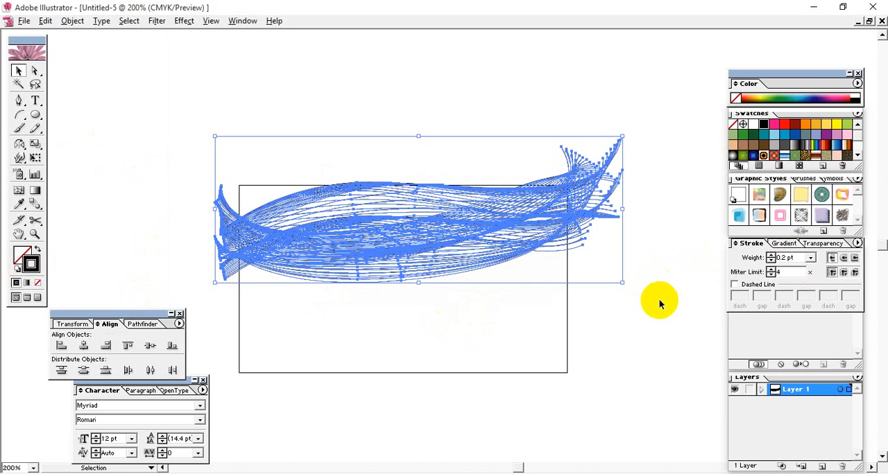
pyautogui.click(602, 329)
# Recolor the wavy lines' stroke red and deselect them
pyautogui.click(476, 238)
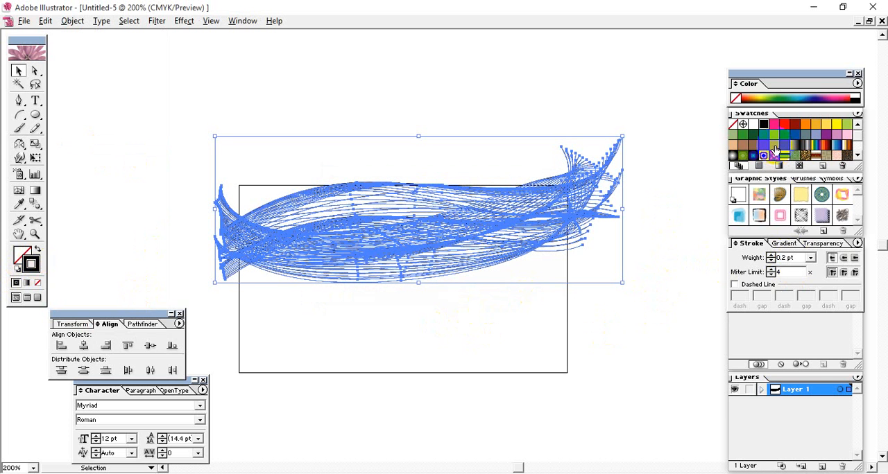
pyautogui.click(785, 127)
pyautogui.click(589, 317)
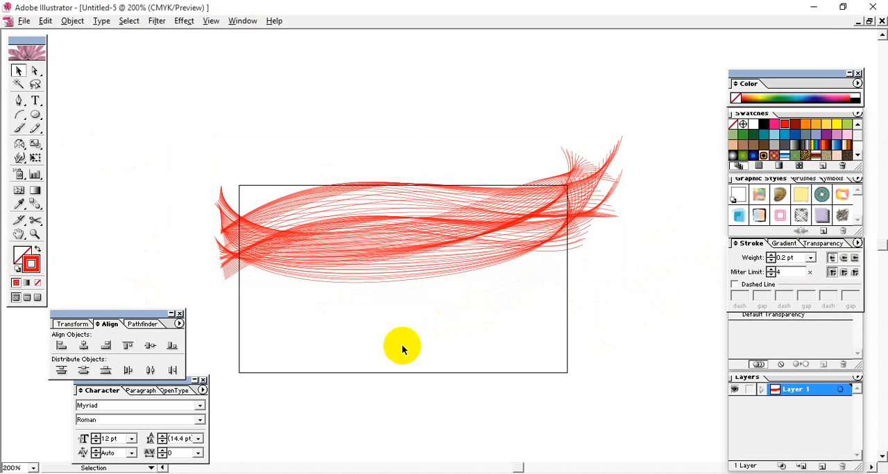
# Examine the wavy lines up close from their starting ends across to their finishing ends
pyautogui.hotkey('ctrl', '=')
pyautogui.hotkey('ctrl', '=')
pyautogui.hotkey('ctrl', '=')
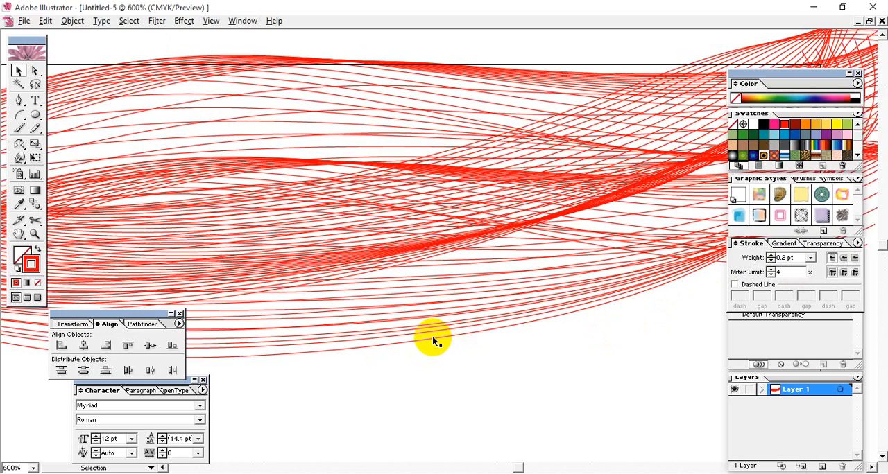
pyautogui.moveTo(389, 244); pyautogui.dragTo(619, 279)
pyautogui.moveTo(298, 248); pyautogui.dragTo(379, 224)
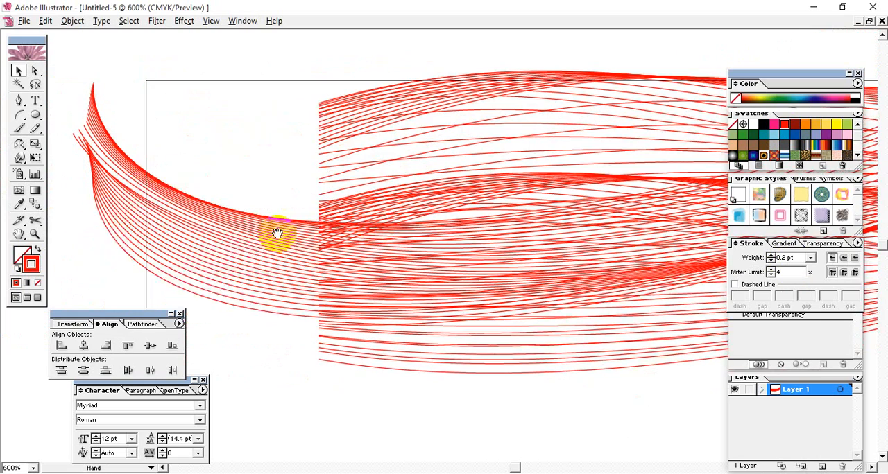
pyautogui.moveTo(249, 236); pyautogui.dragTo(337, 237)
pyautogui.press('space')
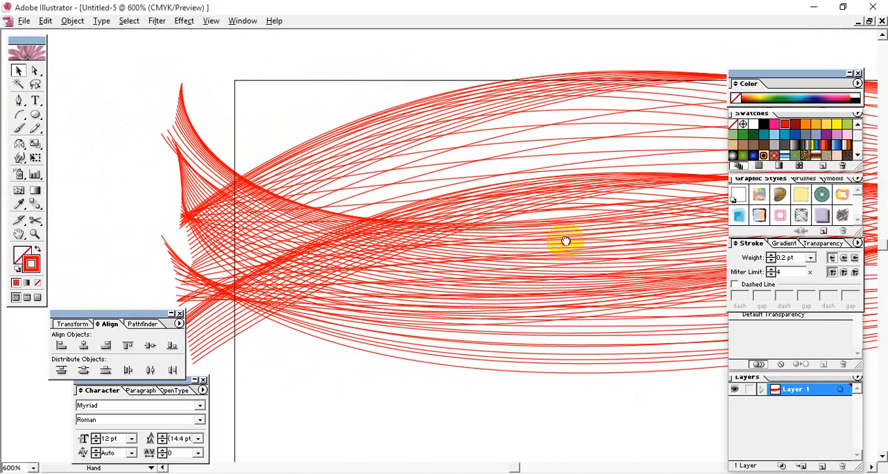
pyautogui.moveTo(565, 243); pyautogui.dragTo(190, 264)
pyautogui.moveTo(388, 266); pyautogui.dragTo(428, 263)
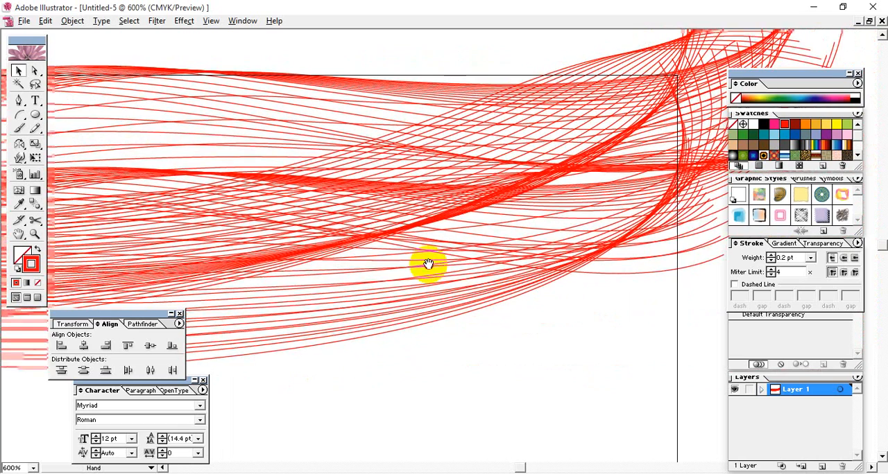
pyautogui.moveTo(539, 246); pyautogui.dragTo(582, 260)
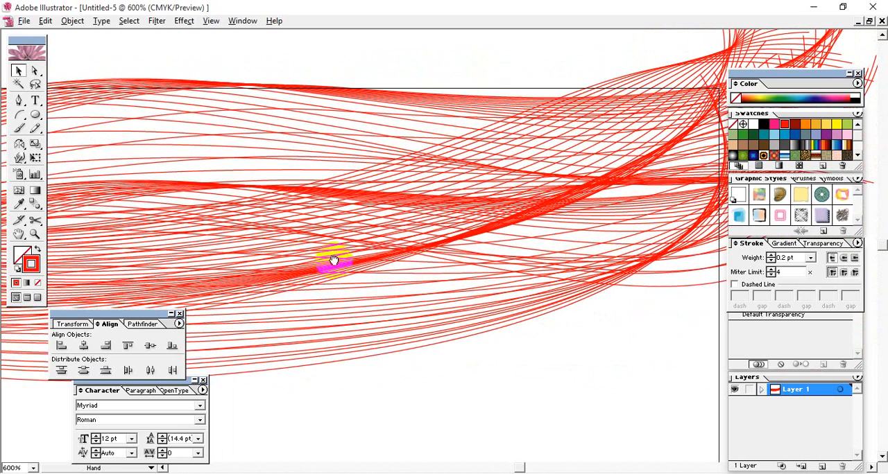
pyautogui.moveTo(333, 261); pyautogui.dragTo(544, 266)
pyautogui.hotkey('ctrl', '-')
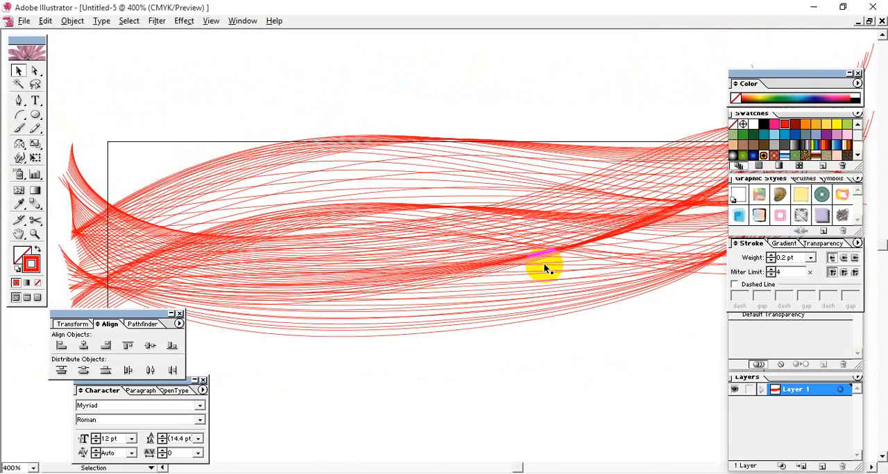
pyautogui.hotkey('ctrl', '-')
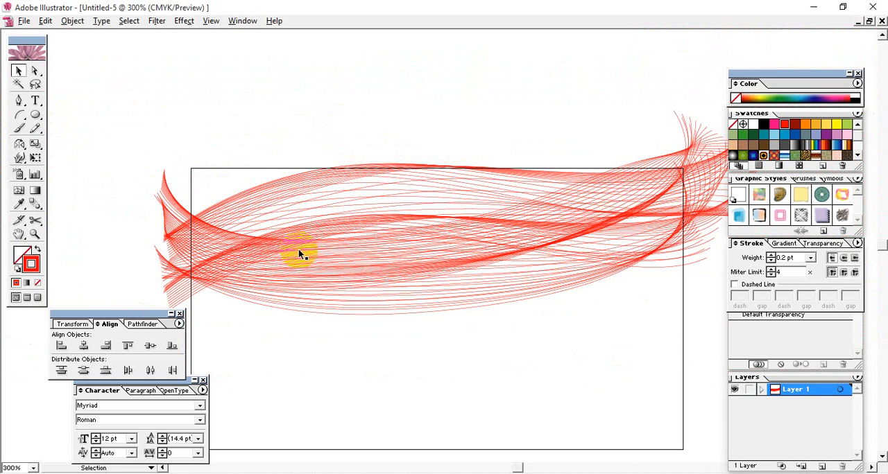
# Draw a new rectangle exactly over the existing outline rectangle, from corner to corner
pyautogui.moveTo(35, 115)
pyautogui.mouseDown()
pyautogui.moveTo(65, 115)
pyautogui.moveTo(48, 115)
pyautogui.mouseUp()
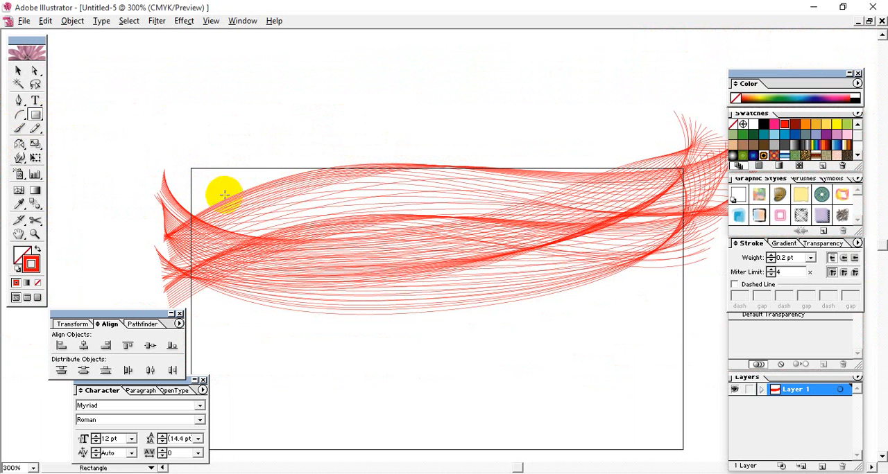
pyautogui.moveTo(190, 167); pyautogui.dragTo(685, 298)
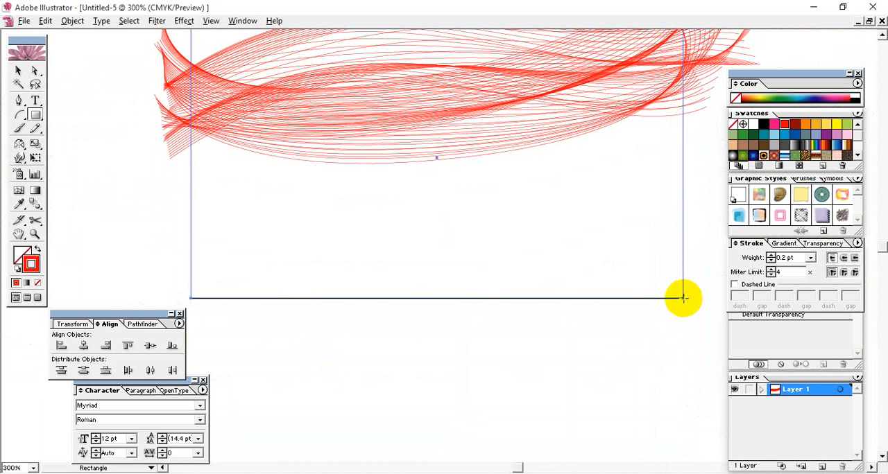
pyautogui.press('space')
pyautogui.moveTo(523, 310)
pyautogui.mouseDown()
pyautogui.moveTo(547, 377)
pyautogui.moveTo(530, 435)
pyautogui.mouseUp()
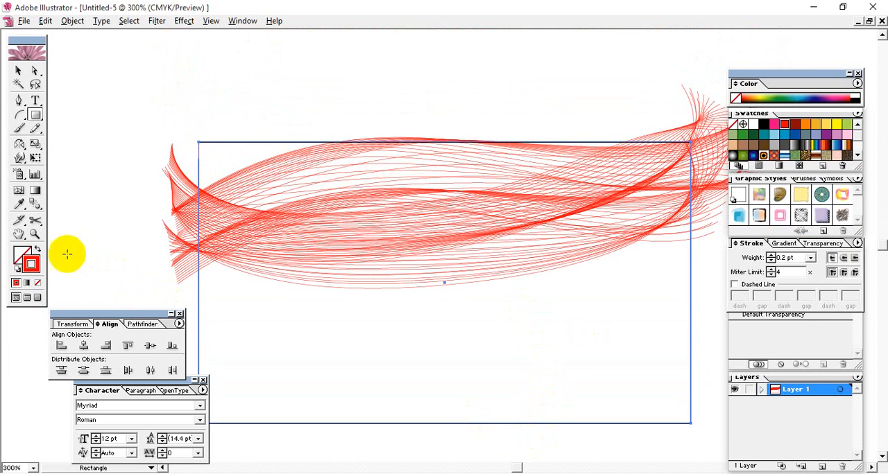
# Give the new rectangle a dark green fill with no stroke
pyautogui.moveTo(27, 259); pyautogui.dragTo(19, 251)
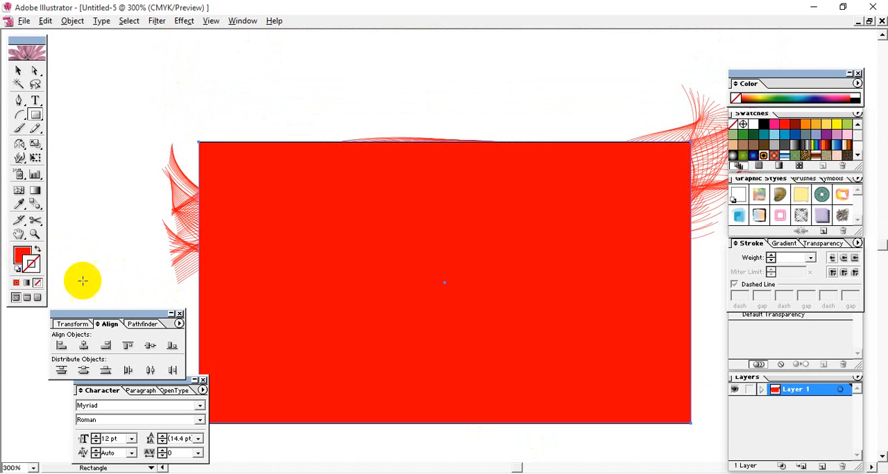
pyautogui.click(753, 142)
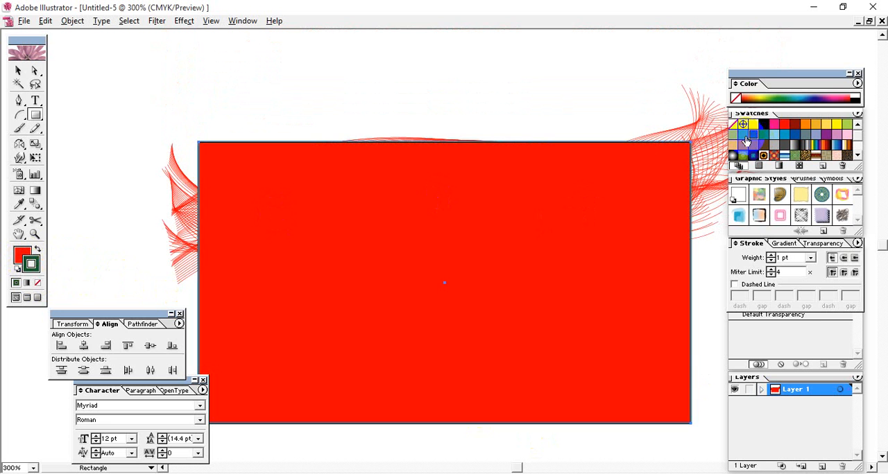
pyautogui.hotkey('ctrl', 'z')
pyautogui.click(19, 254)
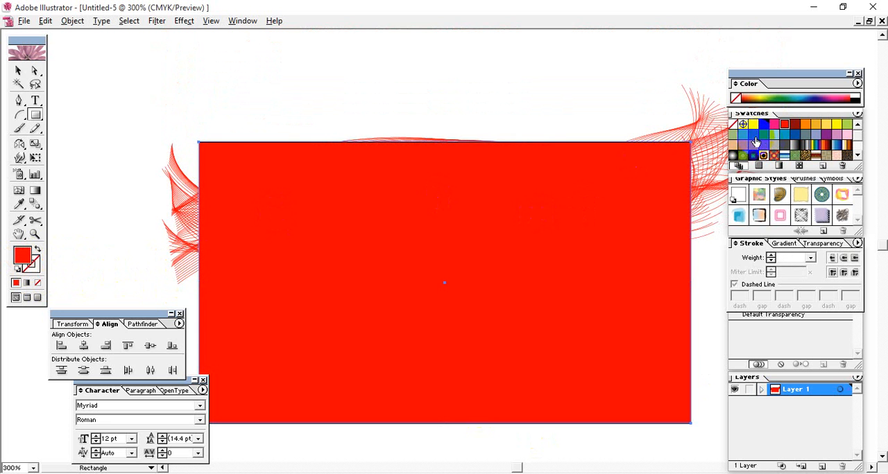
pyautogui.click(754, 142)
pyautogui.click(19, 70)
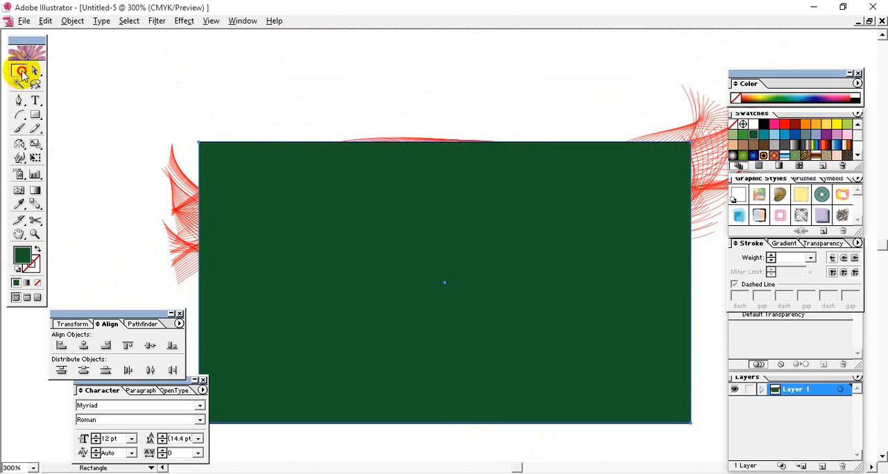
# Bring the wavy line group to the front of the green rectangle and deselect it
pyautogui.click(701, 177)
pyautogui.rightClick(706, 183)
pyautogui.moveTo(730, 252)
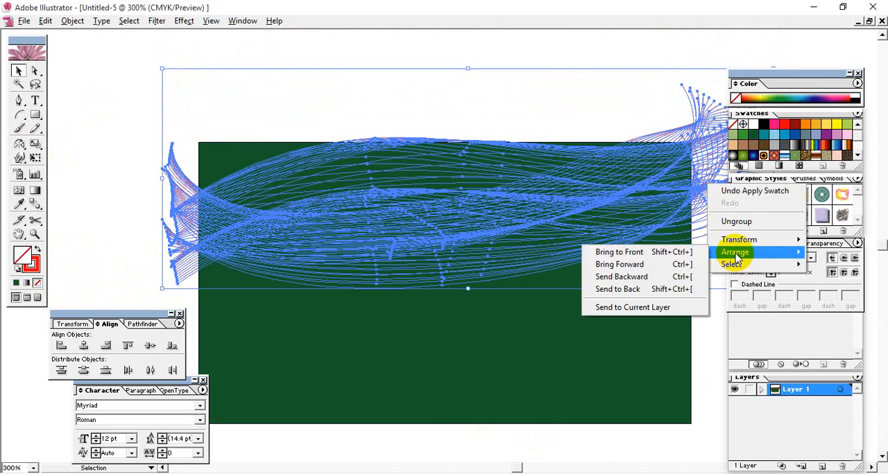
pyautogui.click(664, 252)
pyautogui.click(496, 89)
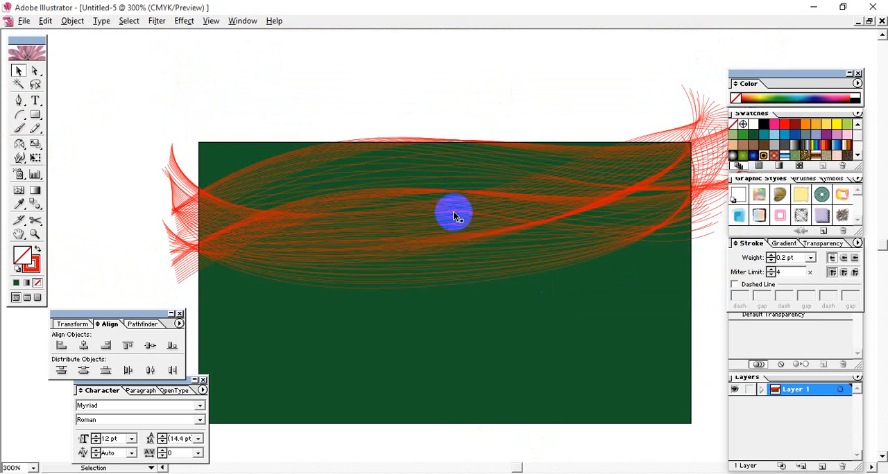
# Duplicate the wavy line group twice downward at equal spacing so the lines cover the whole green rectangle
pyautogui.click(489, 230)
pyautogui.moveTo(488, 225); pyautogui.dragTo(523, 398)
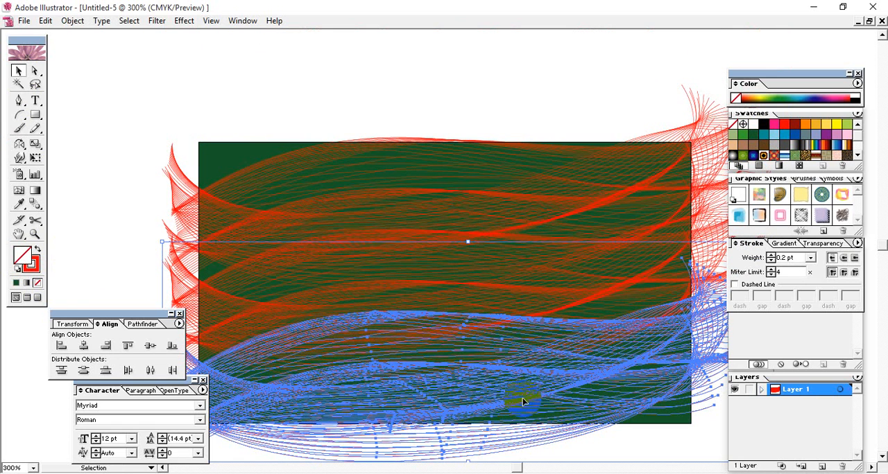
pyautogui.click(387, 78)
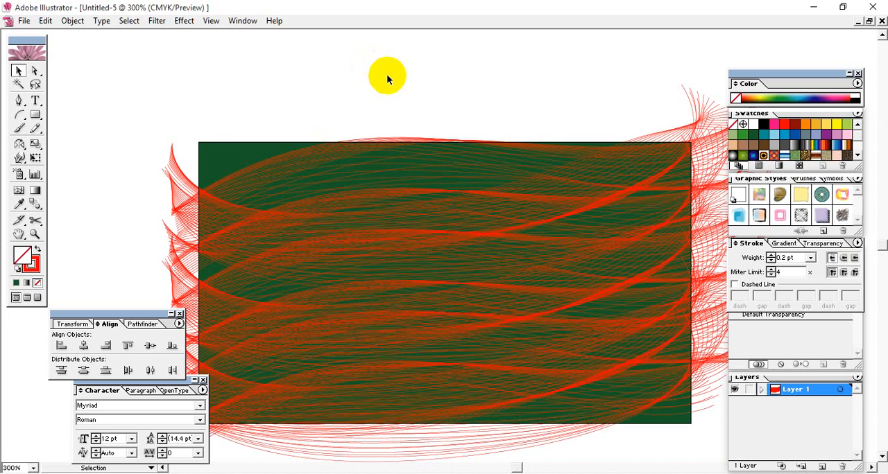
# Reduce the opacity of all three line groups to 51% and recolor their strokes white
pyautogui.moveTo(345, 248); pyautogui.dragTo(402, 211)
pyautogui.moveTo(169, 99); pyautogui.dragTo(310, 406)
pyautogui.click(828, 244)
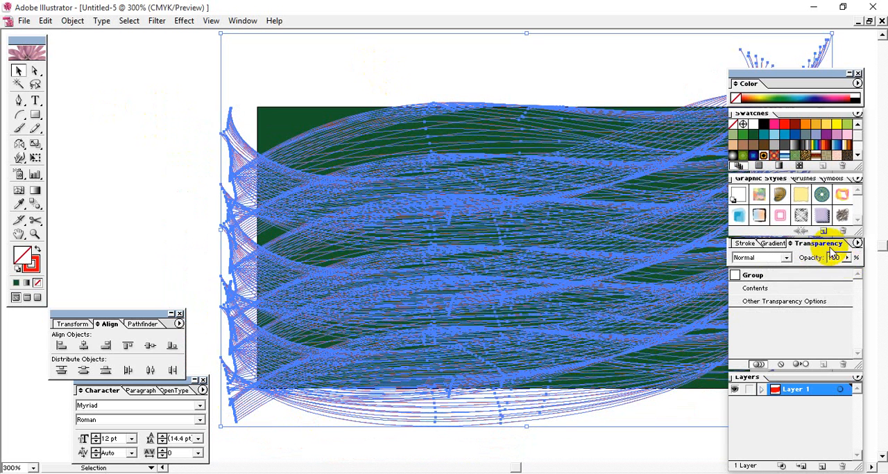
pyautogui.moveTo(845, 271); pyautogui.dragTo(815, 272)
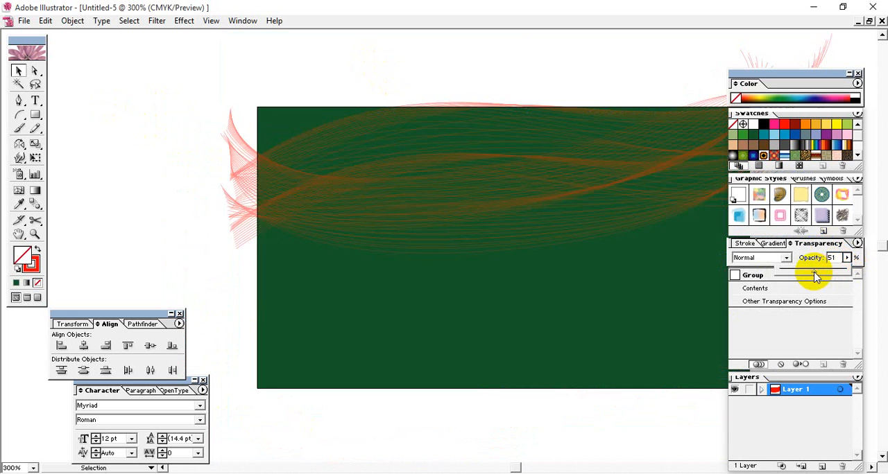
pyautogui.click(173, 91)
pyautogui.moveTo(144, 63); pyautogui.dragTo(243, 433)
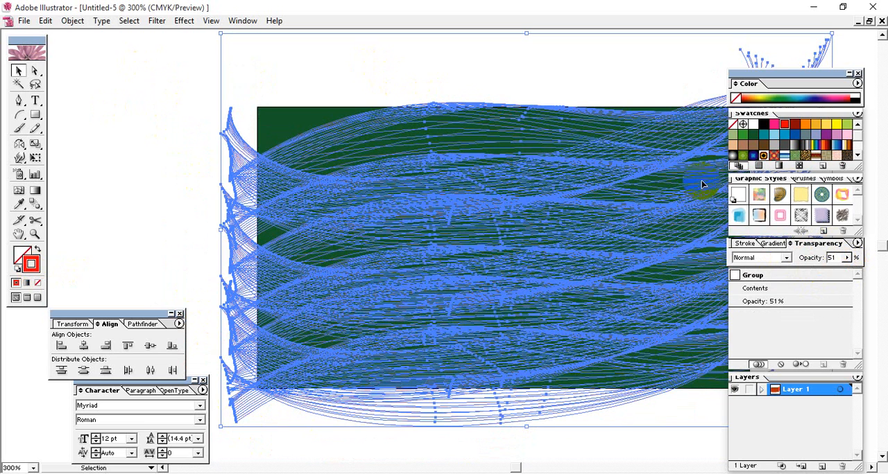
pyautogui.click(182, 158)
# Delete the lowest and middle copies of the wavy lines, keeping only the uppermost group
pyautogui.press('space')
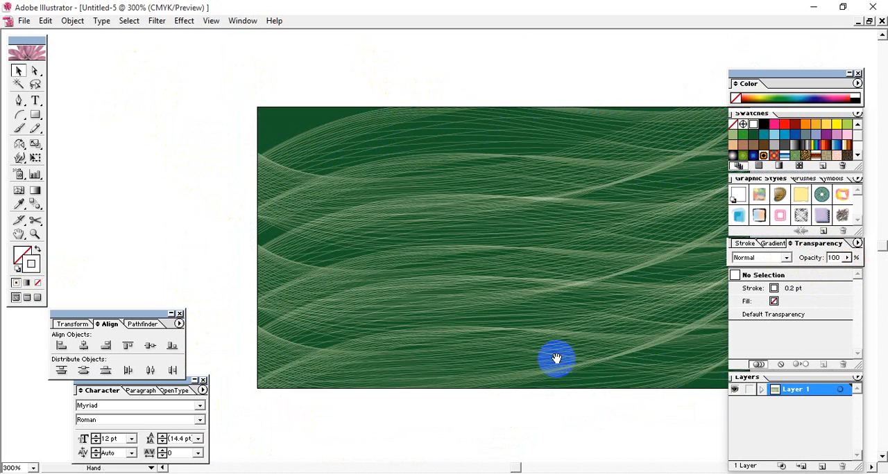
pyautogui.moveTo(594, 344); pyautogui.dragTo(487, 318)
pyautogui.click(404, 252)
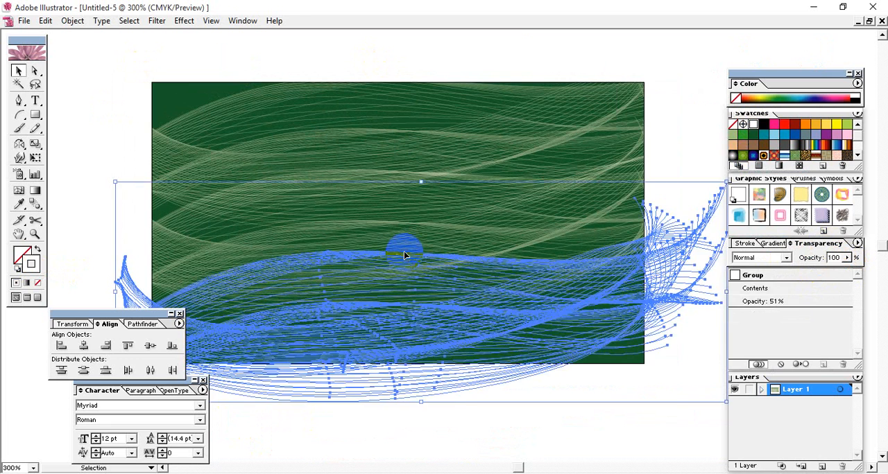
pyautogui.press('Delete')
pyautogui.click(411, 243)
pyautogui.press('Delete')
# Move the remaining line group down over the rectangle's middle and rotate it counterclockwise so it rises diagonally
pyautogui.click(426, 172)
pyautogui.moveTo(415, 154); pyautogui.dragTo(426, 267)
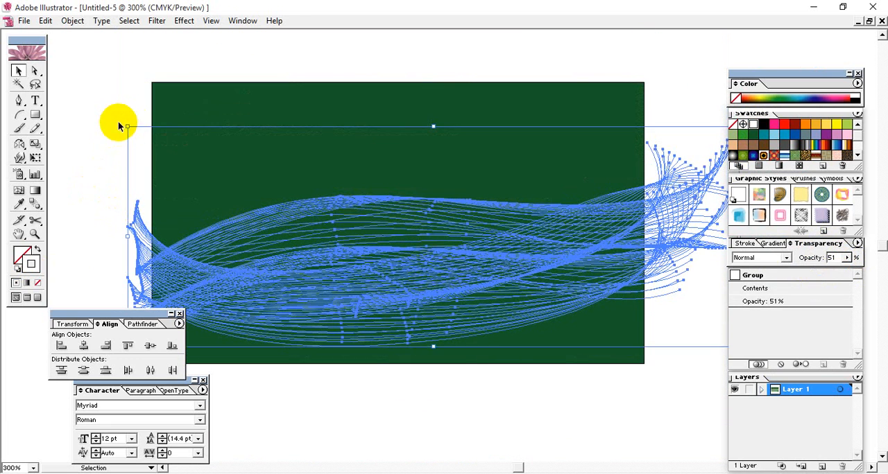
pyautogui.moveTo(121, 123); pyautogui.dragTo(533, 202)
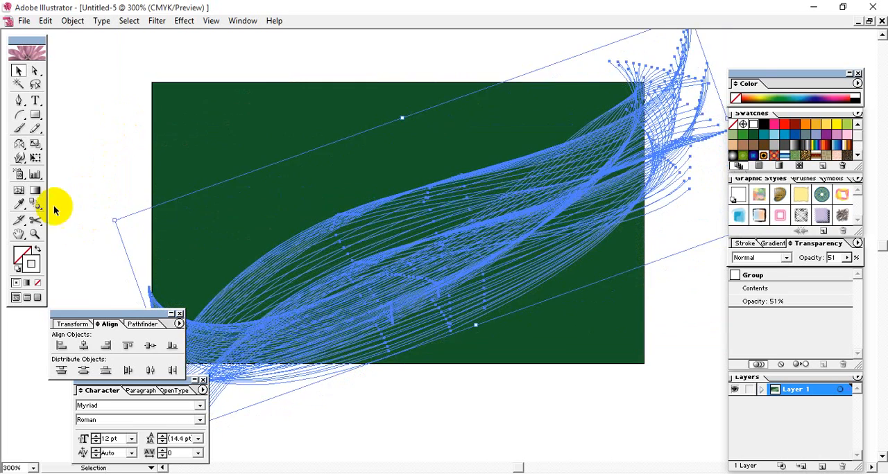
# Enlarge the diagonal line group so it spans beyond both sides of the green rectangle, and clear the selection
pyautogui.moveTo(114, 221); pyautogui.dragTo(58, 220)
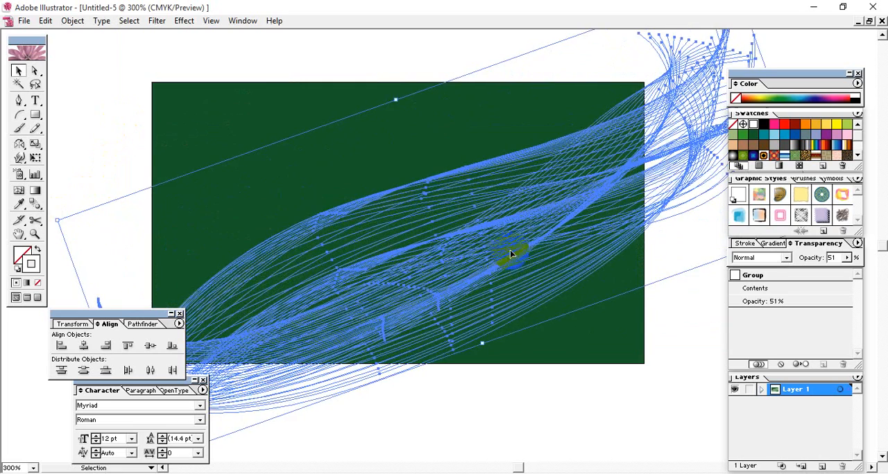
pyautogui.click(156, 139)
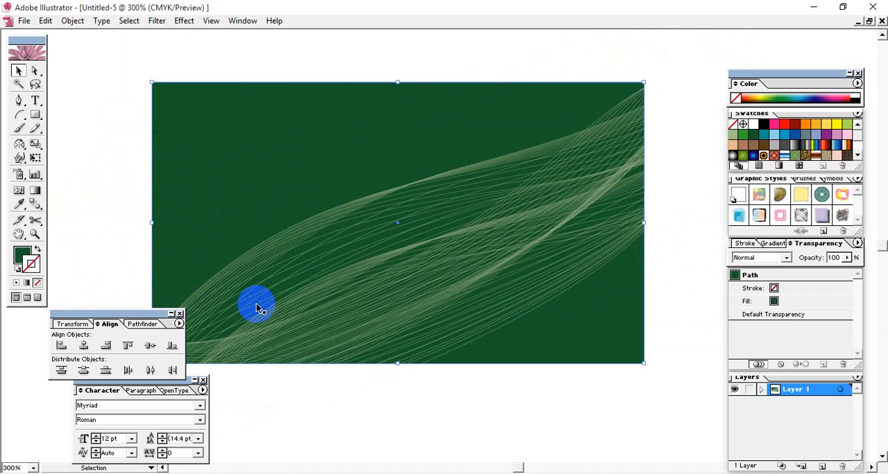
pyautogui.click(92, 195)
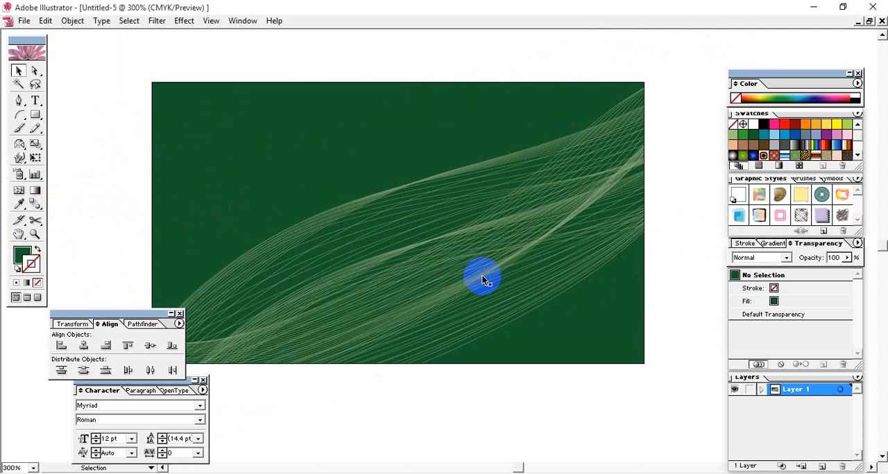
# Nudge the diagonal line group slightly up and to the right, and select it again
pyautogui.click(522, 290)
pyautogui.click(491, 390)
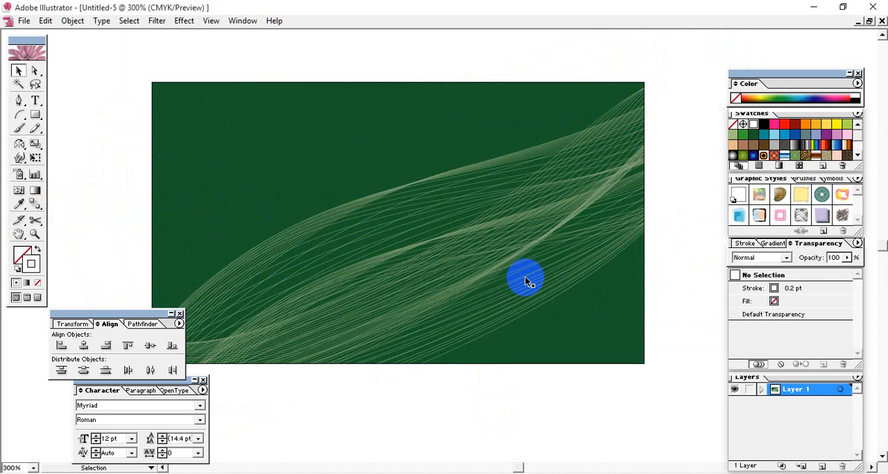
pyautogui.click(480, 279)
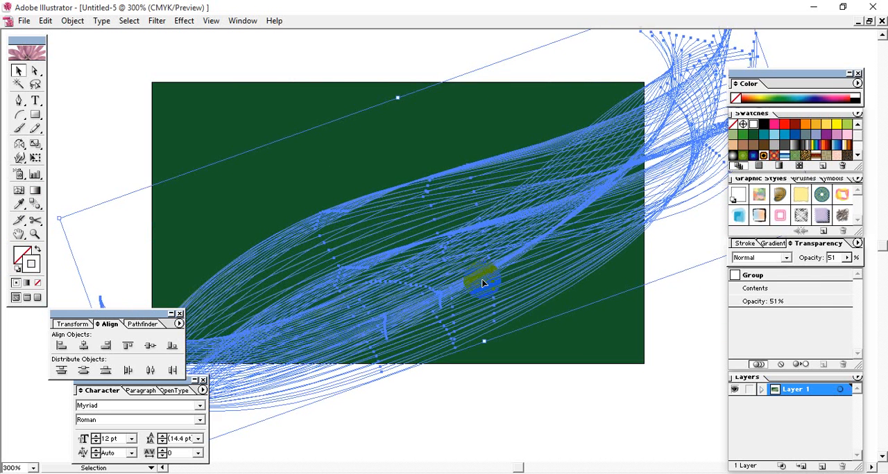
# Nudge the diagonal line group slightly up and to the left over the green rectangle
pyautogui.press('Up')
pyautogui.press('Up')
pyautogui.click(480, 379)
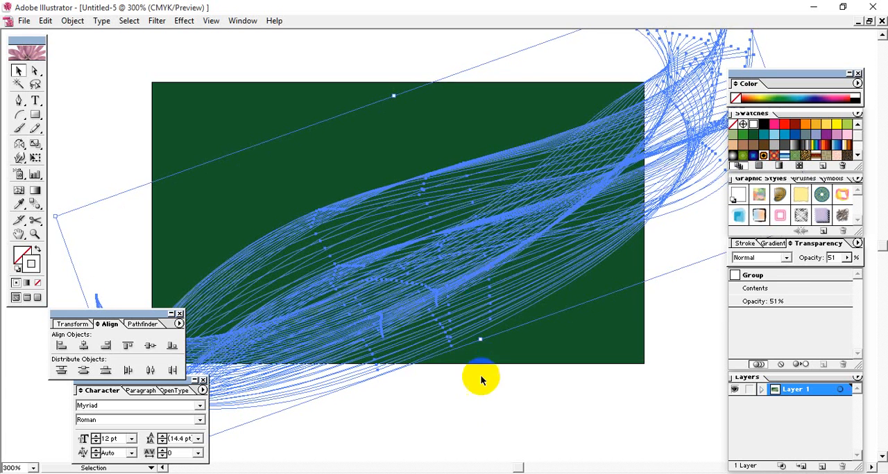
pyautogui.press('space')
pyautogui.moveTo(589, 299); pyautogui.dragTo(519, 181)
pyautogui.click(559, 65)
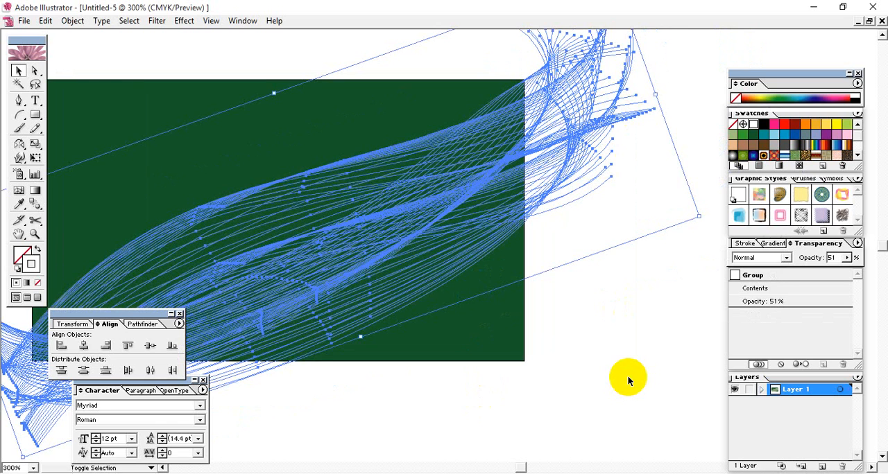
# Show the transparency grid temporarily to examine the white line ends extending outside the green rectangle, and hide the grid again
pyautogui.hotkey('ctrl', 'shift', 'd')
pyautogui.click(626, 355)
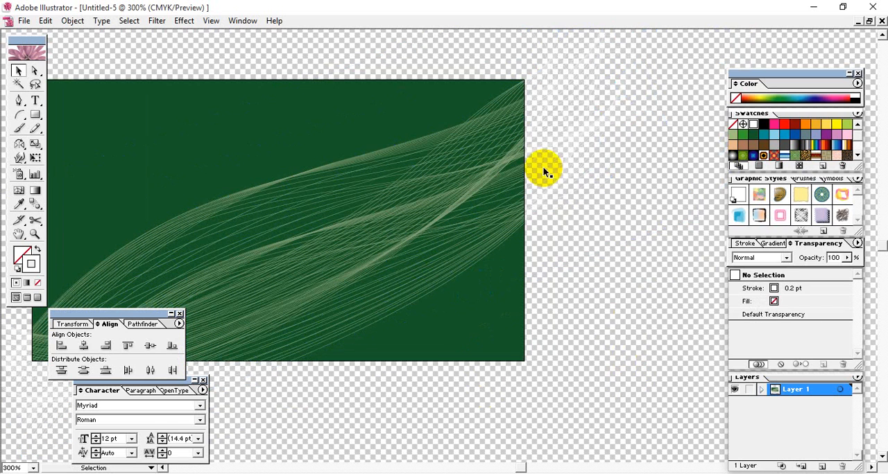
pyautogui.moveTo(375, 279); pyautogui.dragTo(733, 195)
pyautogui.moveTo(408, 306); pyautogui.dragTo(450, 218)
pyautogui.hotkey('ctrl', '+')
pyautogui.hotkey('ctrl', '+')
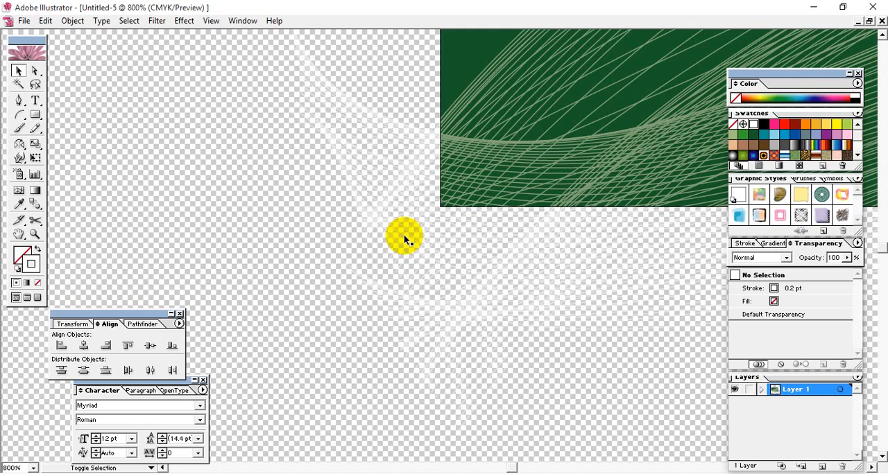
pyautogui.hotkey('ctrl', 'shift', 'd')
pyautogui.moveTo(518, 212); pyautogui.dragTo(181, 425)
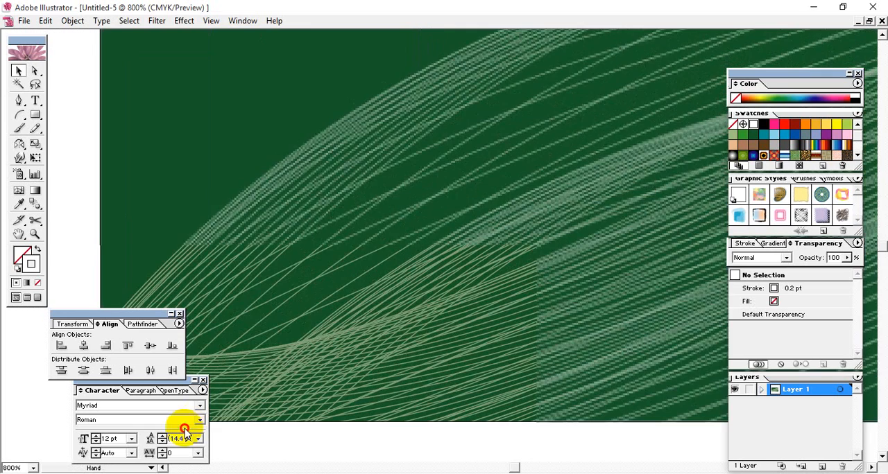
pyautogui.hotkey('ctrl', '-')
pyautogui.hotkey('ctrl', '-')
pyautogui.hotkey('ctrl', '-')
pyautogui.hotkey('ctrl', '-')
pyautogui.hotkey('ctrl', '-')
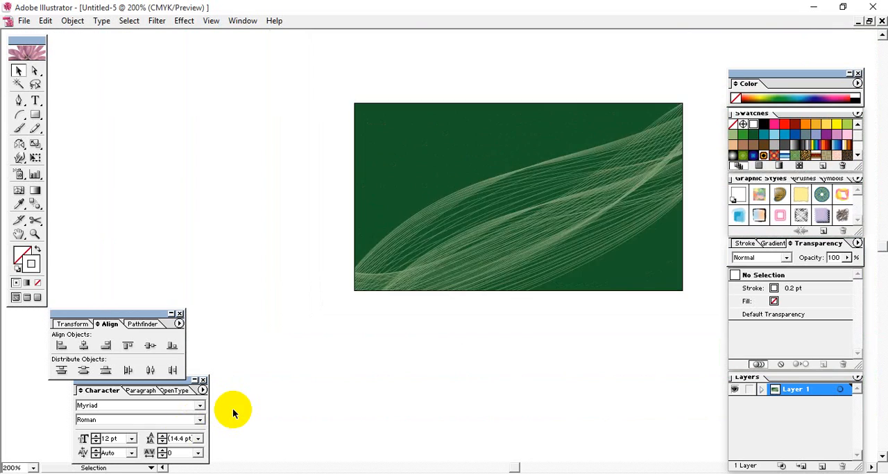
pyautogui.moveTo(354, 385); pyautogui.dragTo(230, 362)
# Bring a duplicate of the green rectangle in front of the line group and remove its fill
pyautogui.click(441, 203)
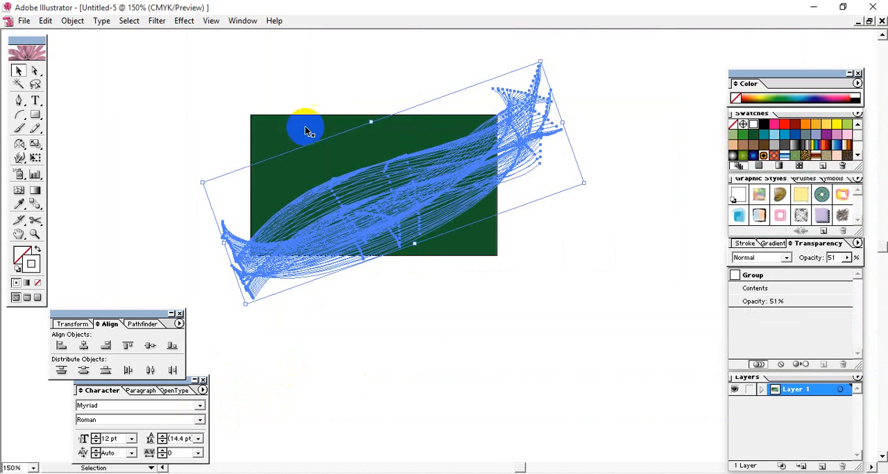
pyautogui.hotkey('ctrl', 'shift', 'a')
pyautogui.click(285, 137)
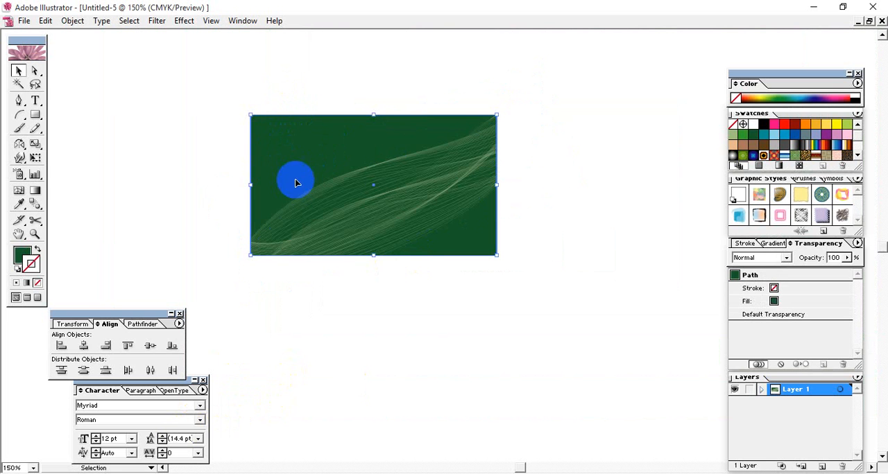
pyautogui.rightClick(307, 143)
pyautogui.moveTo(387, 230)
pyautogui.click(453, 278)
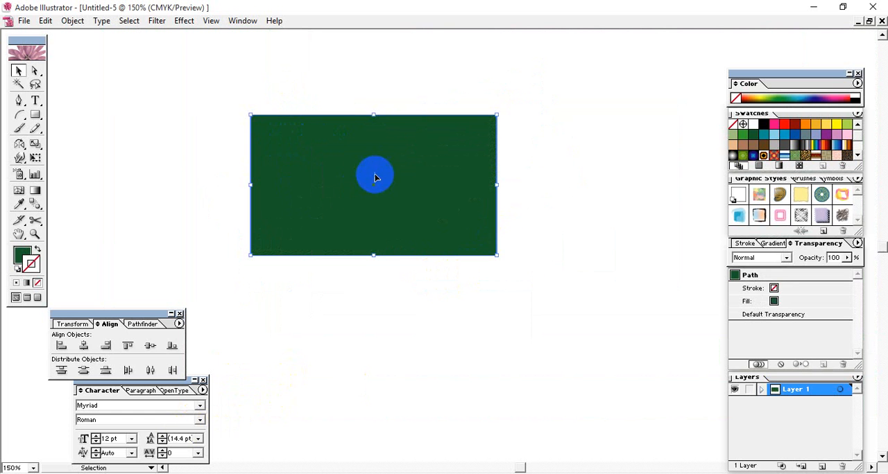
pyautogui.click(38, 283)
# Select the line group together with the unfilled rectangle and make a clipping mask
pyautogui.moveTo(192, 224); pyautogui.dragTo(232, 309)
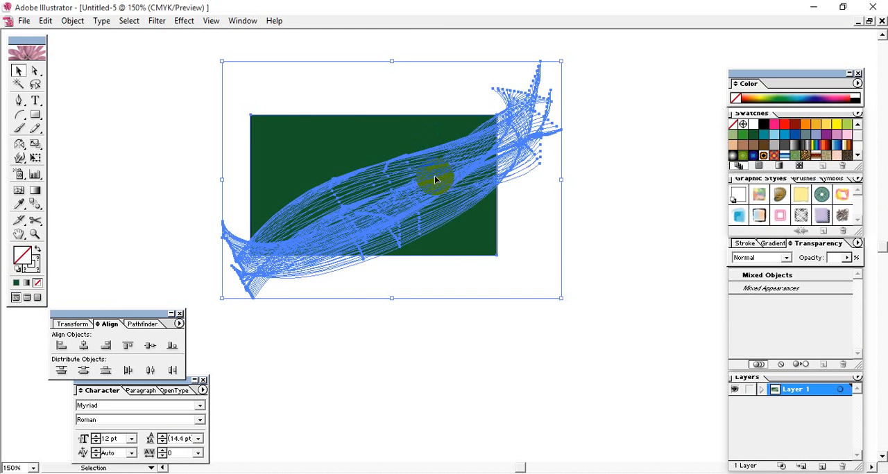
pyautogui.click(72, 20)
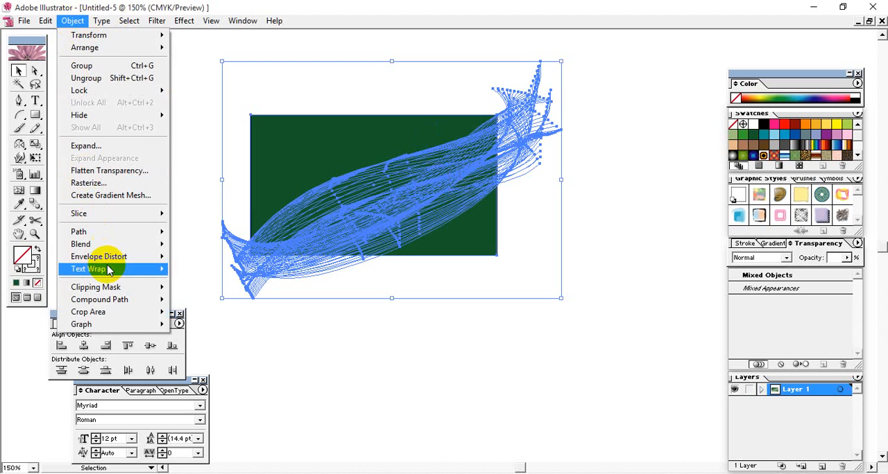
pyautogui.moveTo(156, 287)
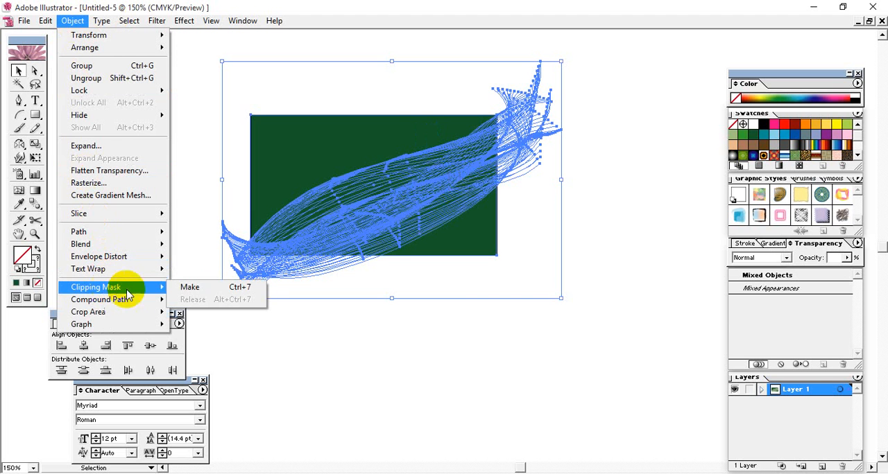
pyautogui.click(196, 290)
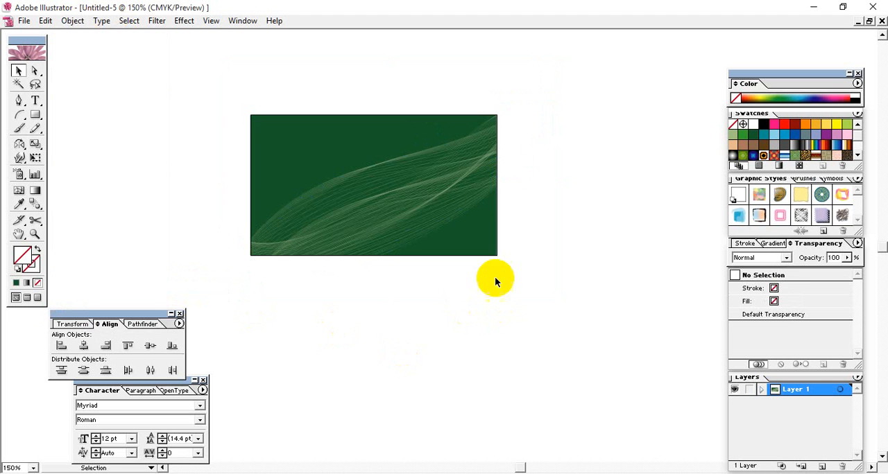
# Try a red fill on the clipped group, undo it, and apply a red stroke to the group instead
pyautogui.click(450, 172)
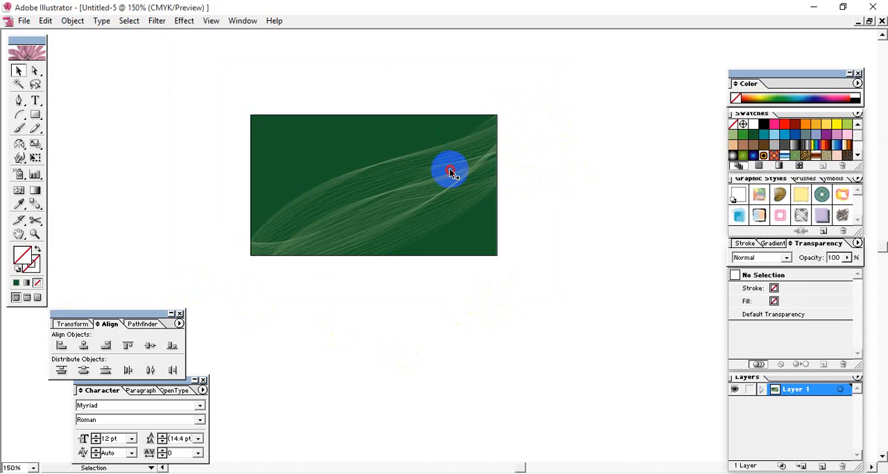
pyautogui.click(784, 124)
pyautogui.click(537, 192)
pyautogui.hotkey('ctrl', 'z')
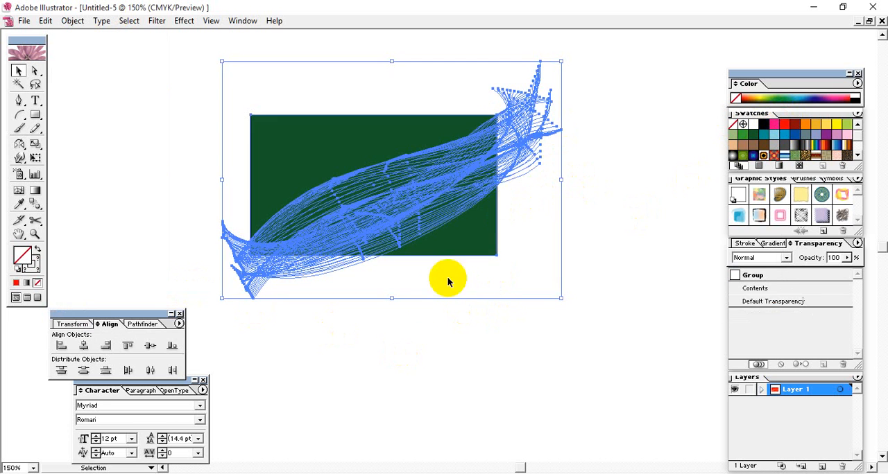
pyautogui.click(360, 239)
pyautogui.click(357, 222)
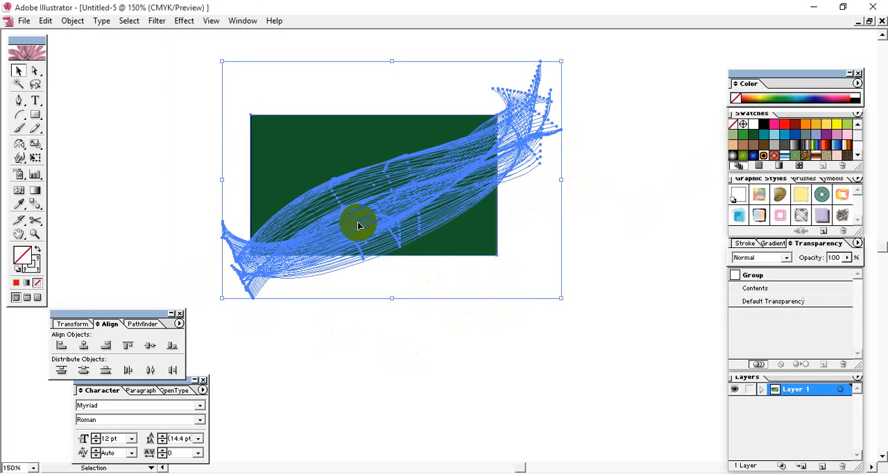
pyautogui.click(784, 124)
pyautogui.hotkey('ctrl', 'z')
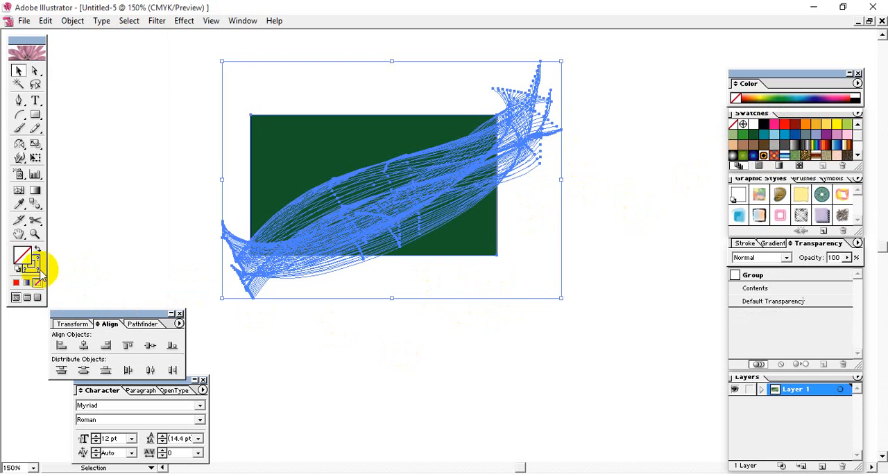
pyautogui.click(784, 125)
pyautogui.click(516, 226)
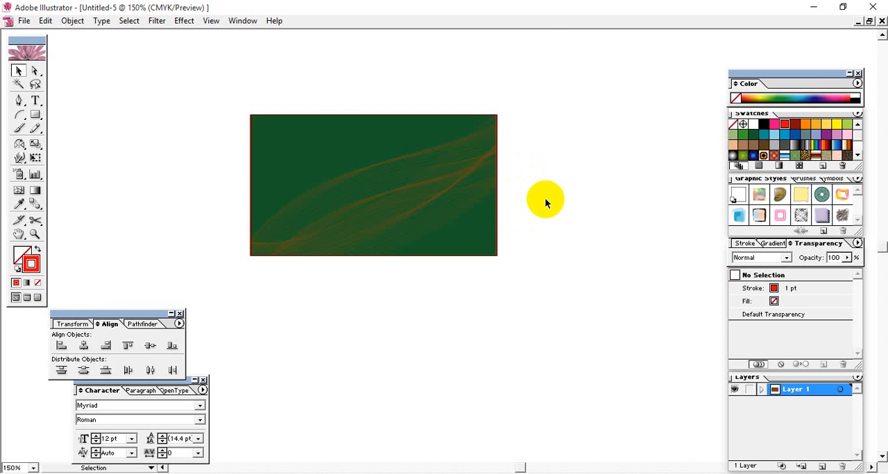
# Examine the red lines and red border of the clipped group around the rectangle's upper-right corner
pyautogui.hotkey('ctrl', '+')
pyautogui.hotkey('ctrl', '+')
pyautogui.hotkey('ctrl', '+')
pyautogui.moveTo(530, 177); pyautogui.dragTo(520, 224)
pyautogui.click(538, 140)
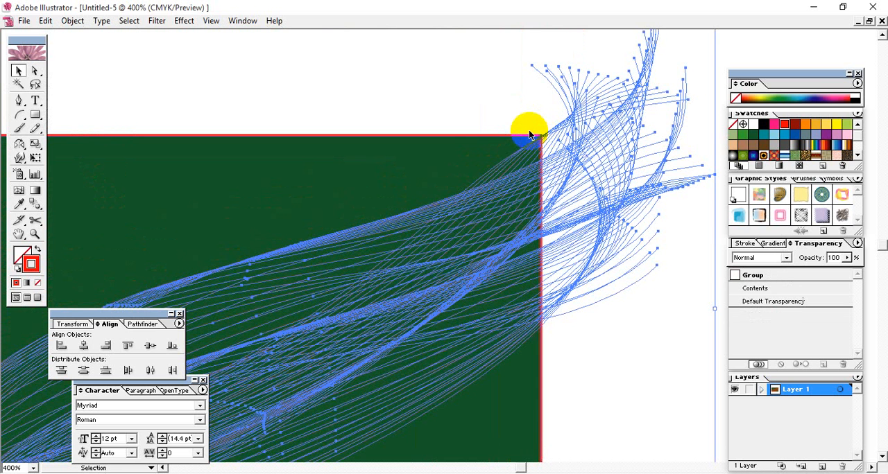
pyautogui.moveTo(589, 206); pyautogui.dragTo(480, 201)
pyautogui.rightClick(480, 201)
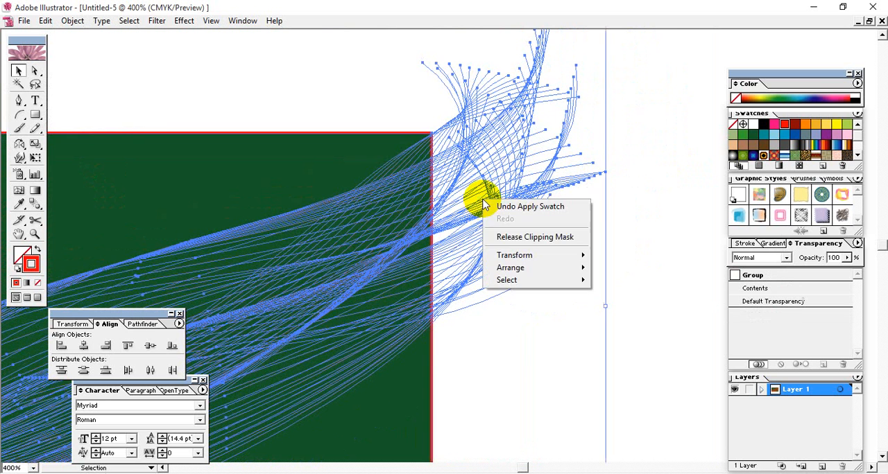
pyautogui.click(668, 178)
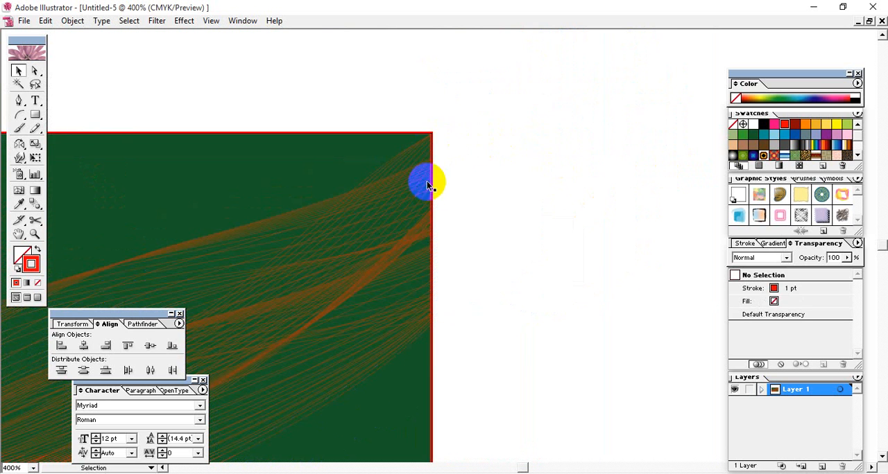
pyautogui.moveTo(437, 276); pyautogui.dragTo(602, 264)
pyautogui.hotkey('ctrl', '-')
pyautogui.hotkey('ctrl', '-')
pyautogui.hotkey('ctrl', '-')
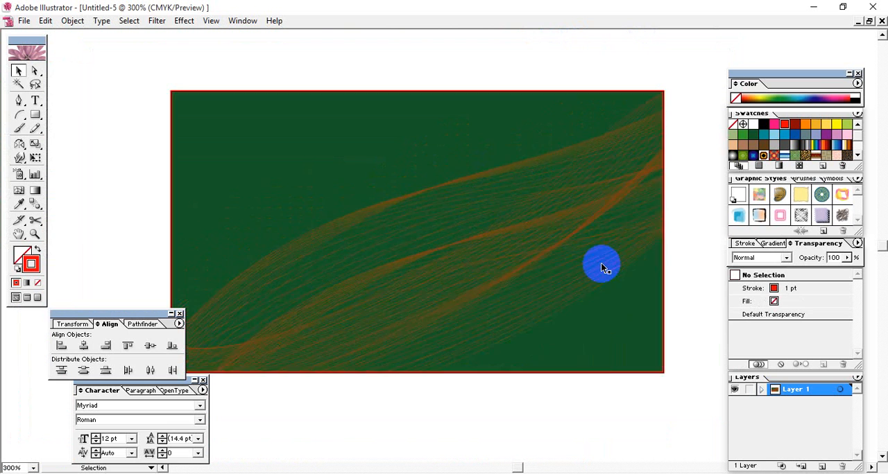
# Remove the red stroke from the clipped group and release its clipping mask
pyautogui.click(495, 239)
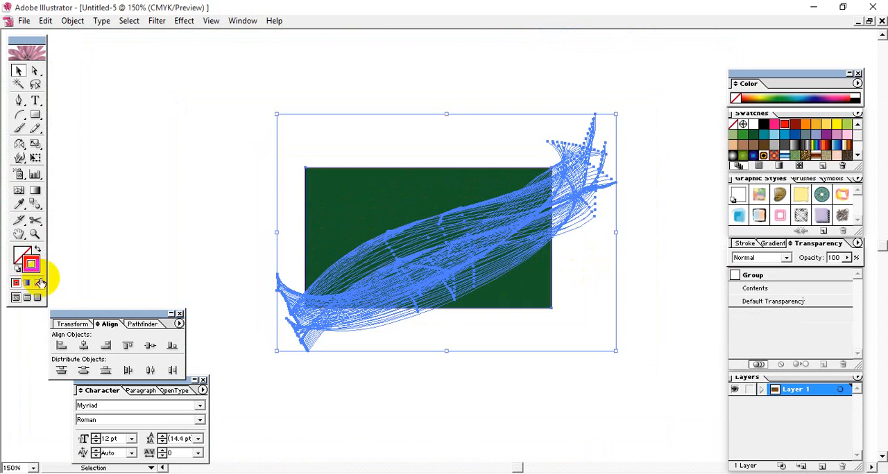
pyautogui.click(37, 283)
pyautogui.click(337, 215)
pyautogui.click(445, 244)
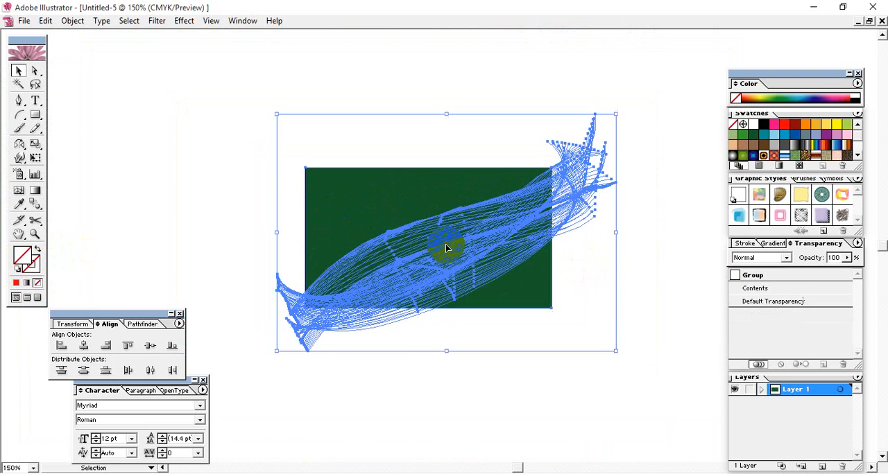
pyautogui.rightClick(417, 248)
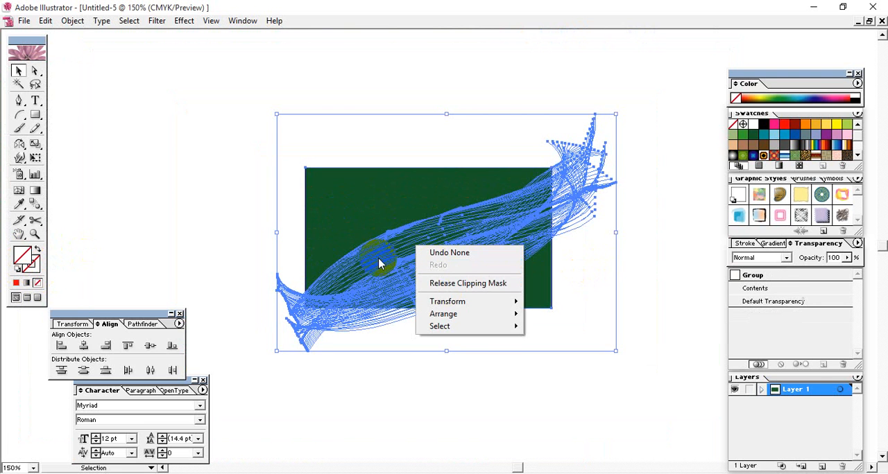
pyautogui.click(436, 283)
# Select only the line group and recolor its strokes yellow
pyautogui.click(410, 244)
pyautogui.click(410, 242)
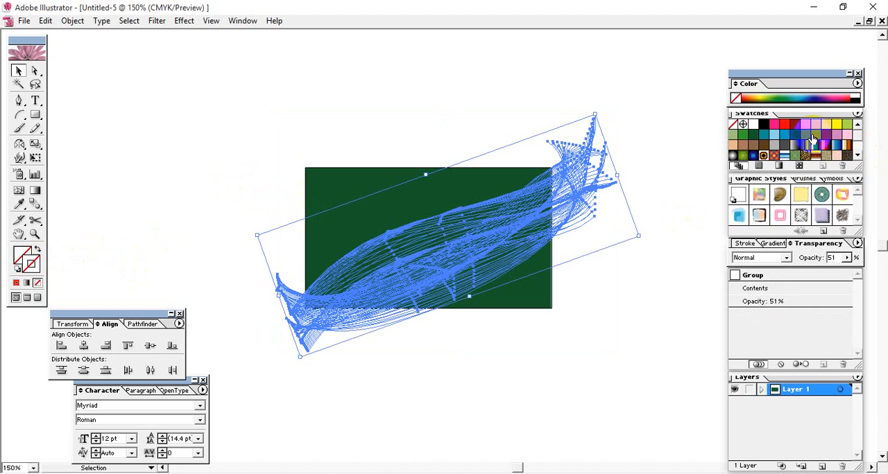
pyautogui.click(836, 124)
pyautogui.click(496, 114)
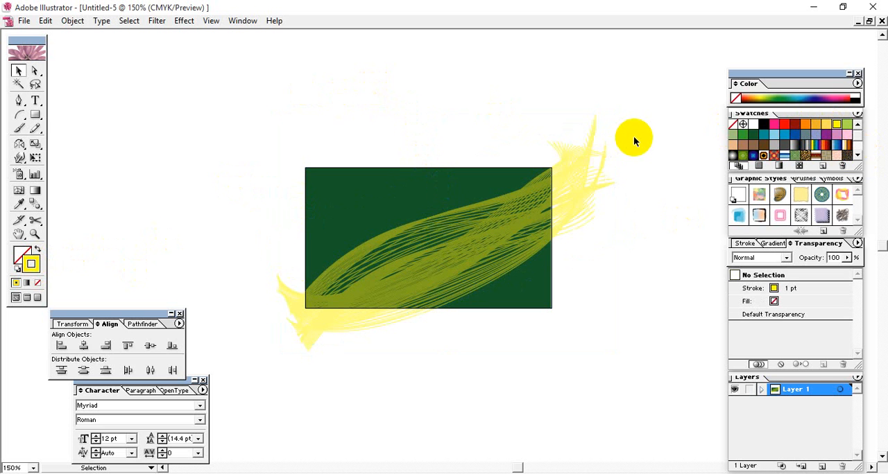
# Clip the yellow lines to the unfilled rectangle with a clipping mask and inspect them up close
pyautogui.moveTo(633, 139); pyautogui.dragTo(582, 222)
pyautogui.keyDown('shift'); pyautogui.click(308, 198); pyautogui.keyUp('shift')
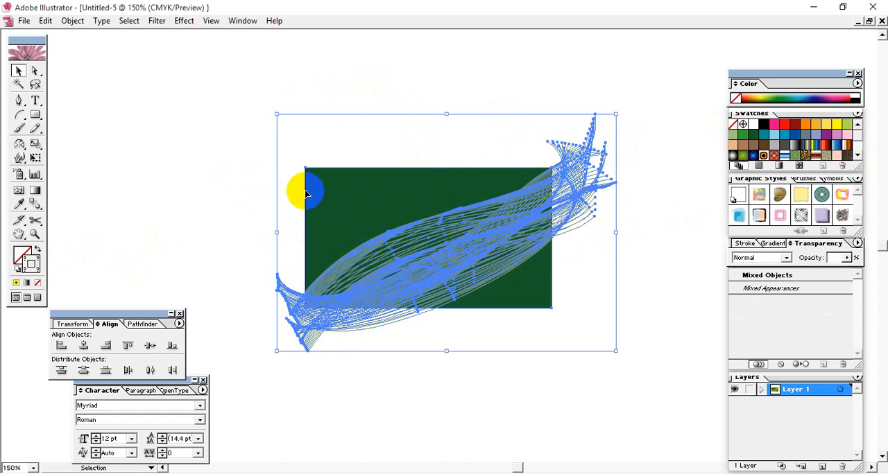
pyautogui.click(426, 394)
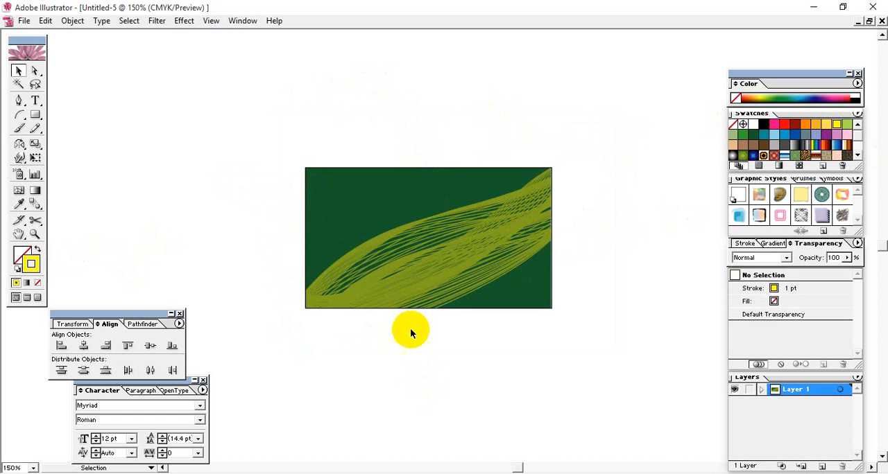
pyautogui.hotkey('ctrl', '+')
pyautogui.hotkey('ctrl', '+')
pyautogui.hotkey('ctrl', '+')
pyautogui.hotkey('ctrl', '+')
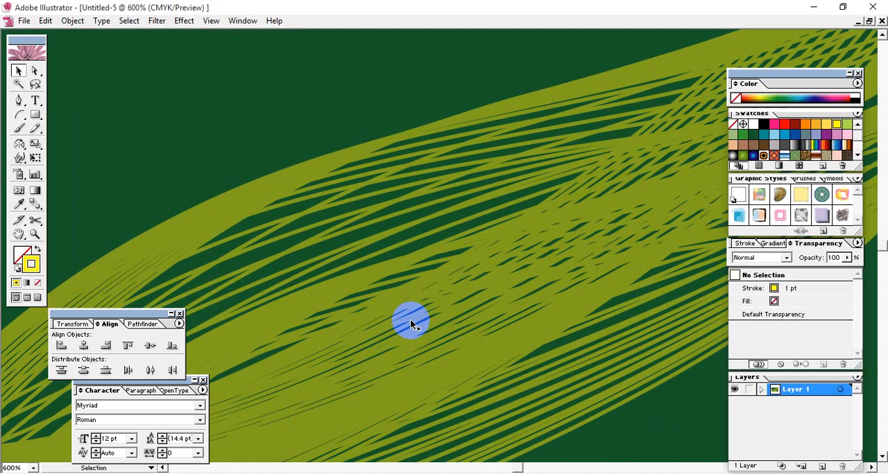
pyautogui.hotkey('ctrl', '-')
pyautogui.hotkey('ctrl', '-')
pyautogui.hotkey('ctrl', '-')
# Release the clipping mask from the yellow lines and clear the selection
pyautogui.click(416, 294)
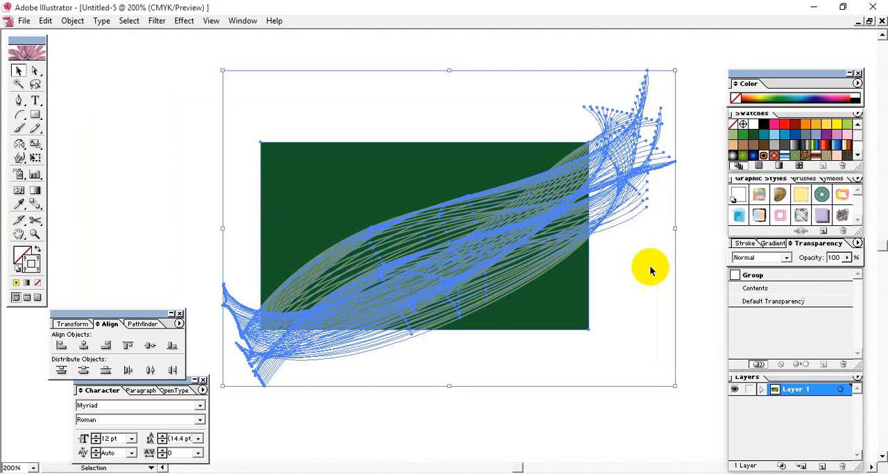
pyautogui.click(748, 243)
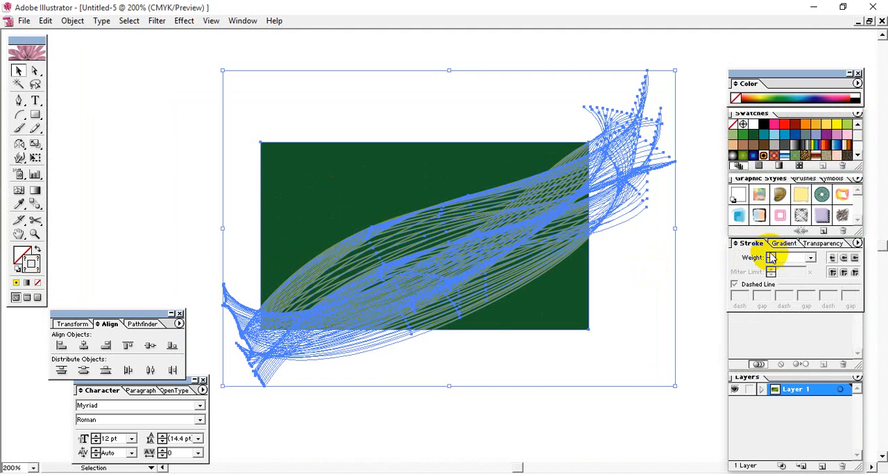
pyautogui.rightClick(377, 258)
pyautogui.click(385, 298)
pyautogui.click(434, 397)
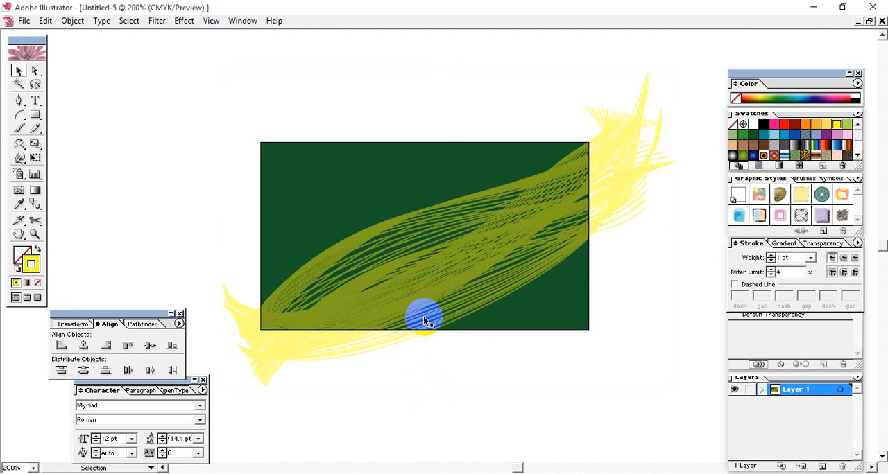
# Set the yellow line group's stroke weight to 0.2 pt
pyautogui.click(420, 317)
pyautogui.click(809, 258)
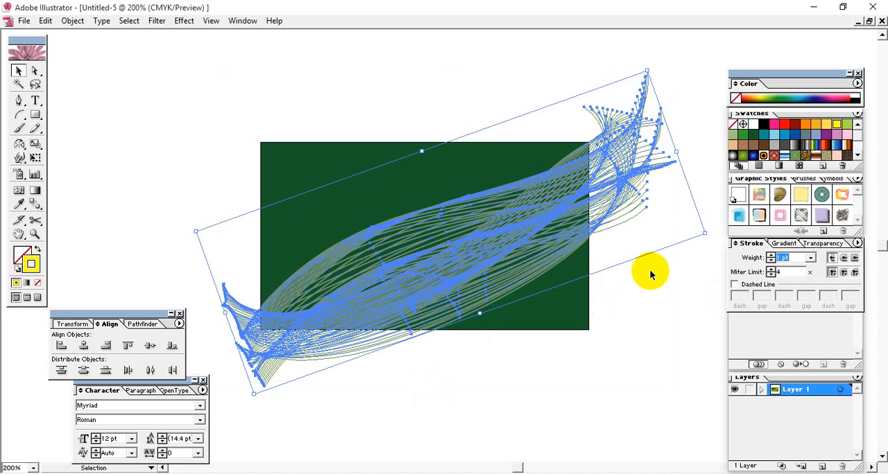
pyautogui.write('0.2')
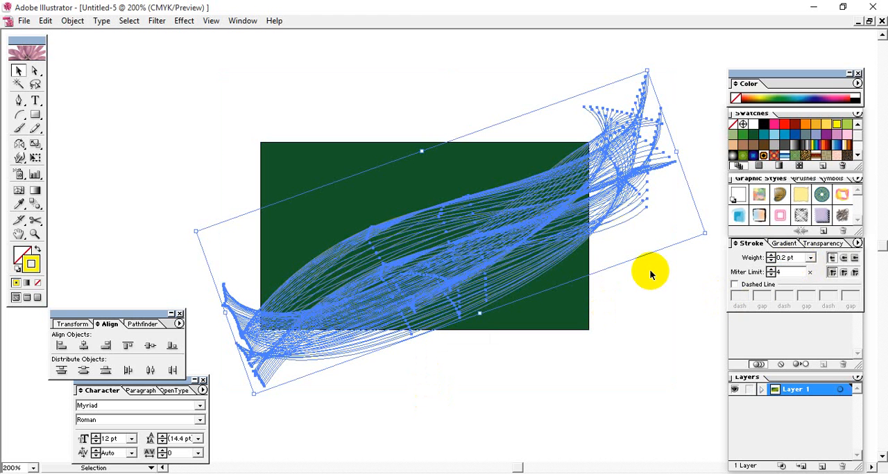
# Set the yellow line group's stroke weight to 0.1 pt and clear the selection
pyautogui.click(615, 369)
pyautogui.click(375, 264)
pyautogui.click(786, 257)
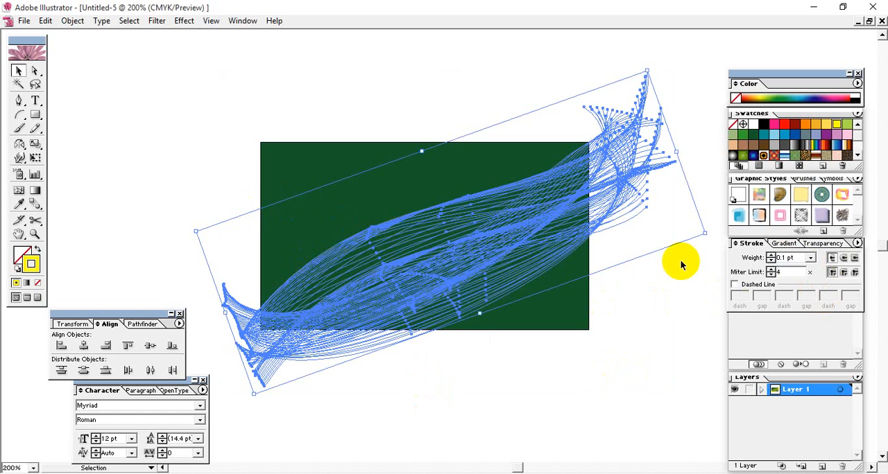
pyautogui.click(678, 349)
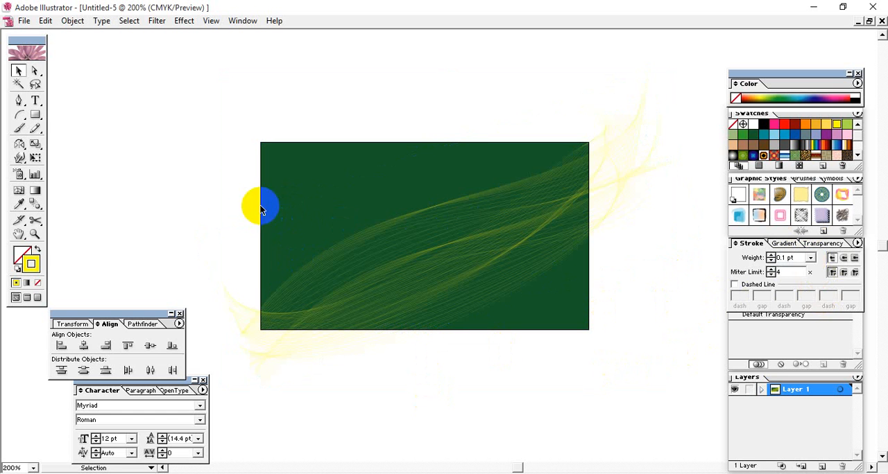
# Clip the yellow lines to the unfilled rectangle with a clipping mask and inspect the result up close
pyautogui.click(261, 265)
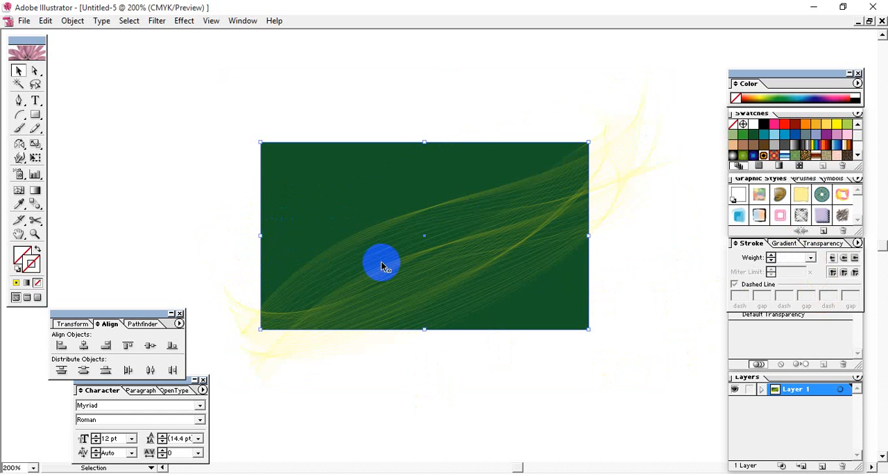
pyautogui.hotkey('ctrl', '2')
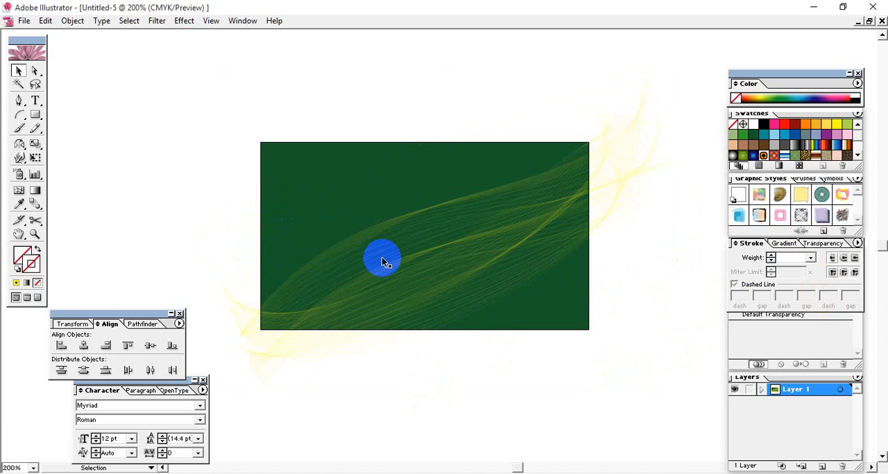
pyautogui.click(381, 261)
pyautogui.press('f')
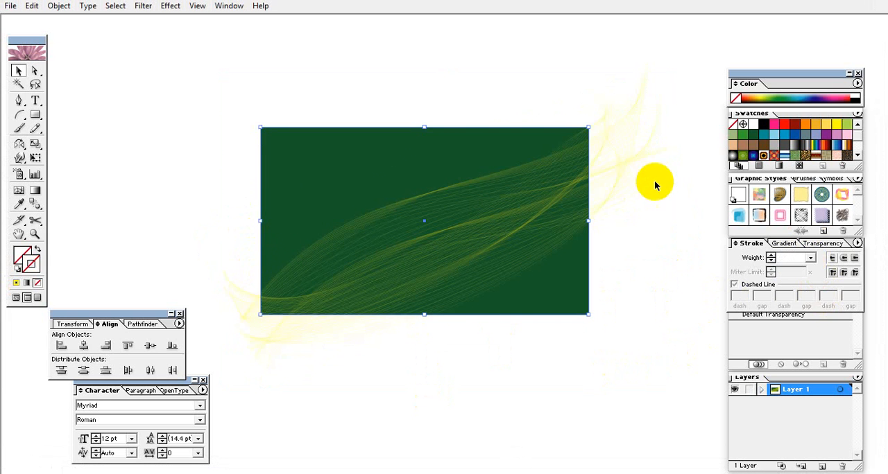
pyautogui.click(628, 172)
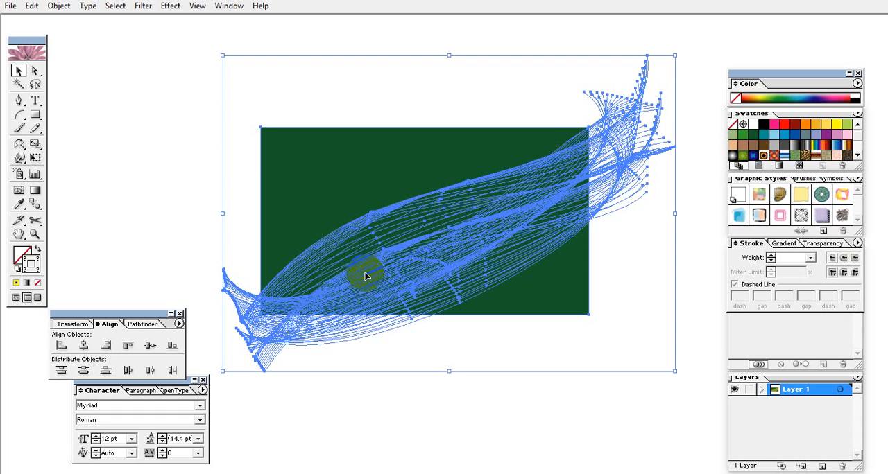
pyautogui.click(415, 412)
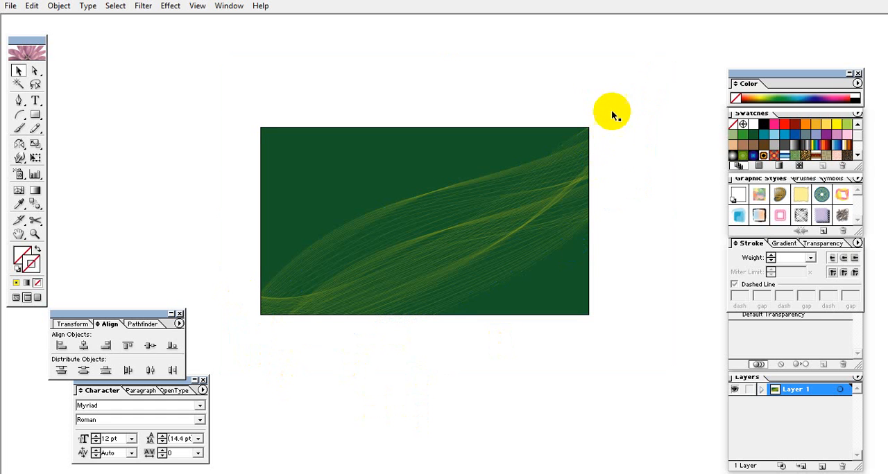
pyautogui.hotkey('ctrl', '+')
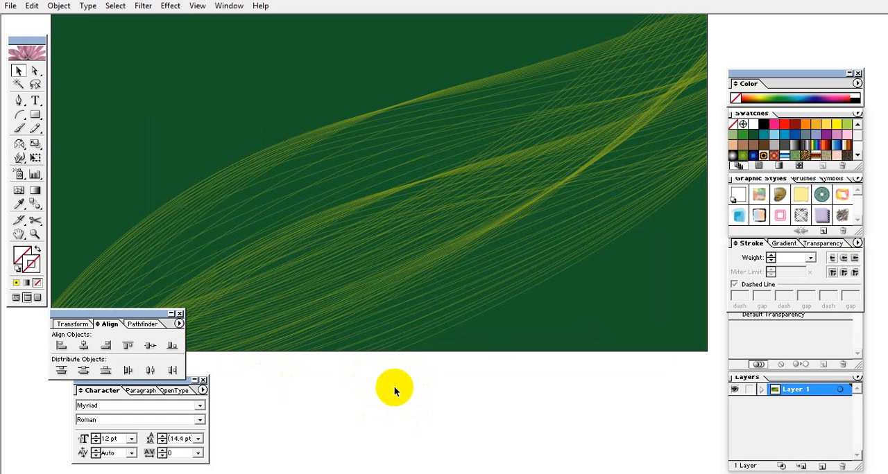
pyautogui.press('f')
pyautogui.press('f')
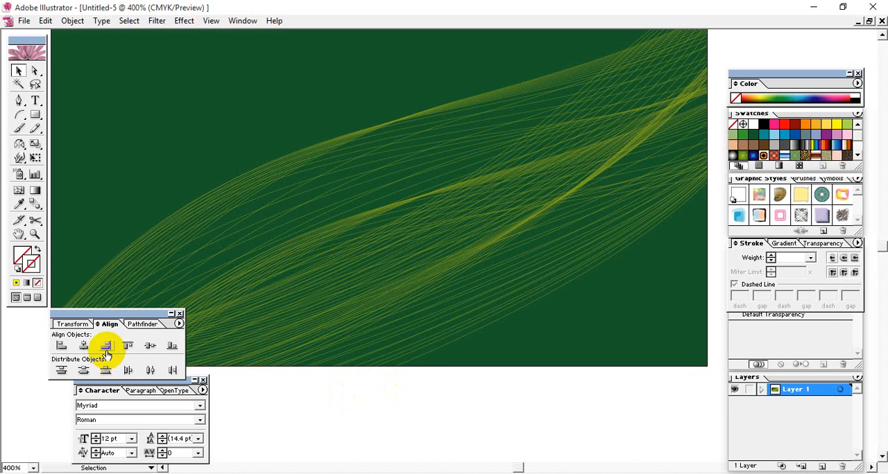
# Draw an S-shaped curve with the Pen tool in the empty area beside the green artwork and give it a black stroke
pyautogui.moveTo(472, 226); pyautogui.dragTo(289, 210)
pyautogui.hotkey('ctrl', '-')
pyautogui.hotkey('ctrl', '-')
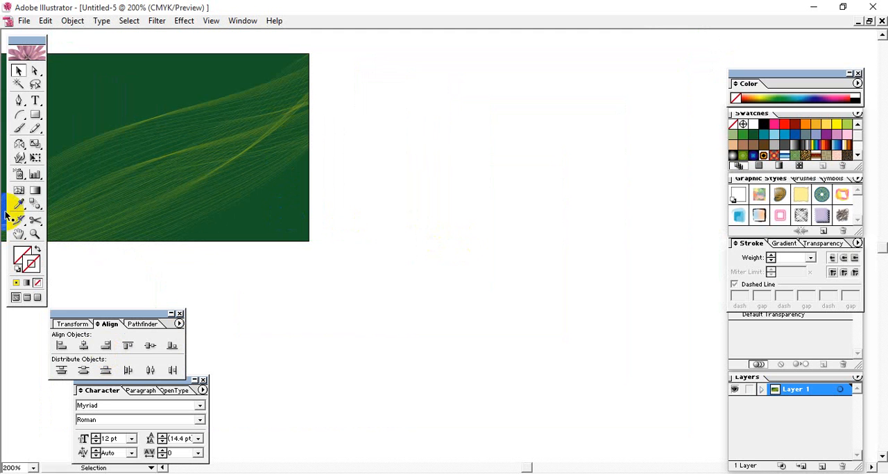
pyautogui.click(21, 104)
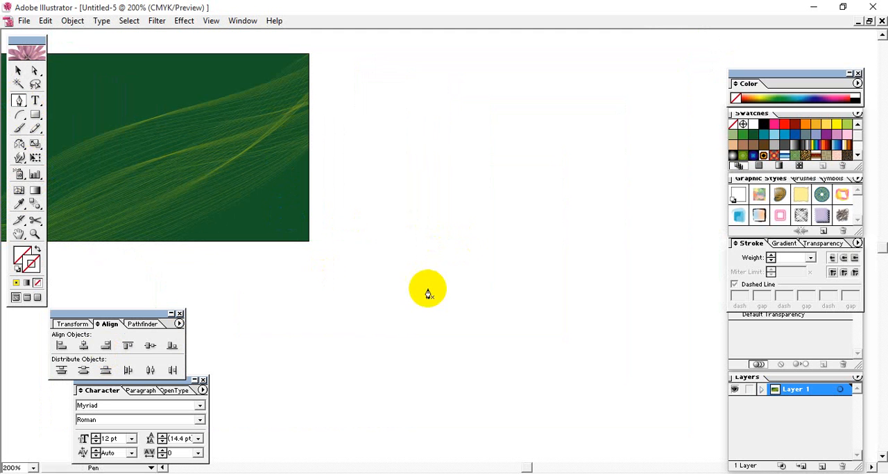
pyautogui.click(389, 311)
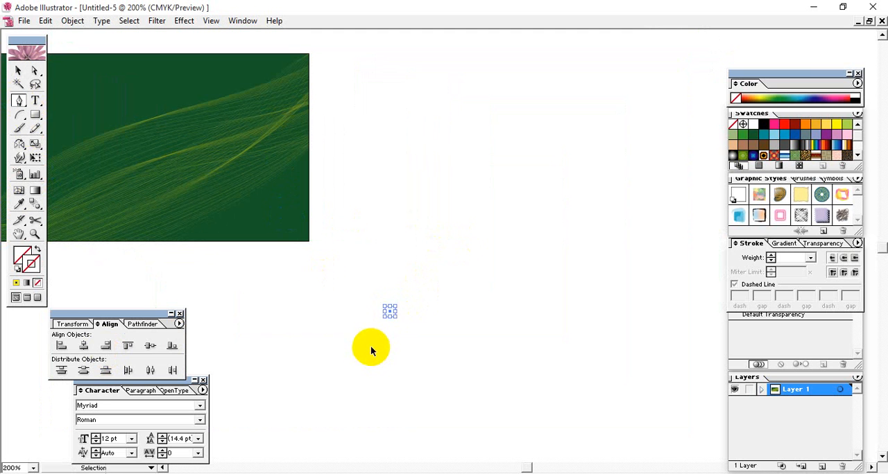
pyautogui.moveTo(375, 344)
pyautogui.mouseDown()
pyautogui.moveTo(376, 238)
pyautogui.moveTo(389, 265)
pyautogui.mouseUp()
pyautogui.moveTo(569, 139)
pyautogui.mouseDown()
pyautogui.moveTo(670, 100)
pyautogui.moveTo(671, 46)
pyautogui.moveTo(636, 35)
pyautogui.moveTo(569, 46)
pyautogui.mouseUp()
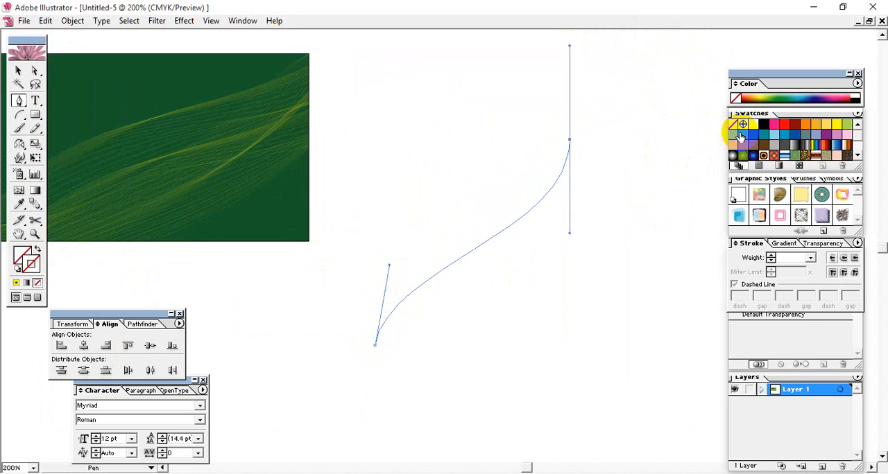
pyautogui.click(763, 127)
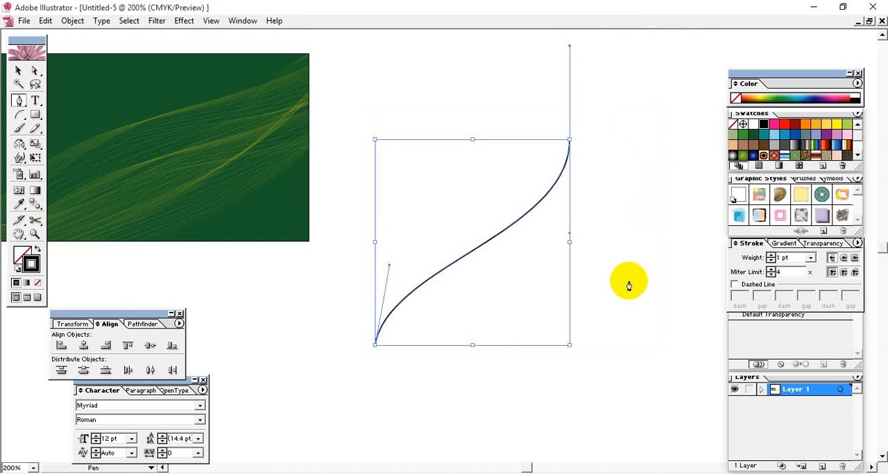
pyautogui.click(18, 70)
pyautogui.click(595, 105)
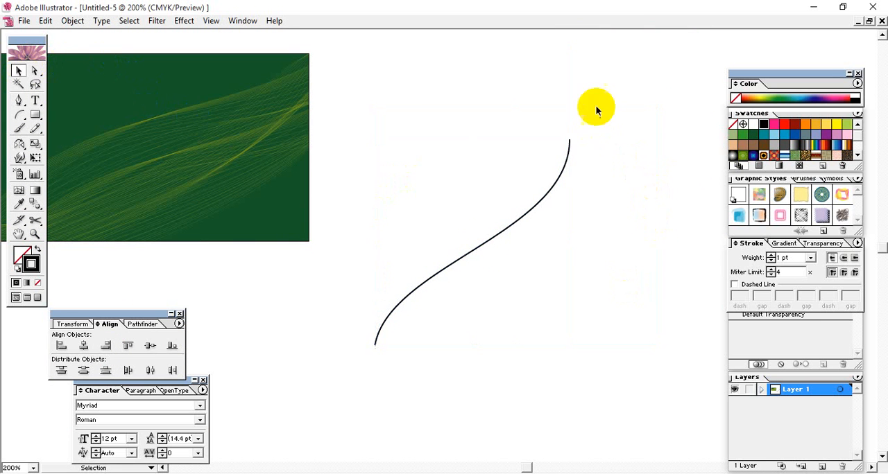
# Reflect a copy of the black curve across a vertical axis through its upper endpoint
pyautogui.click(515, 217)
pyautogui.click(624, 237)
pyautogui.moveTo(604, 164); pyautogui.dragTo(517, 218)
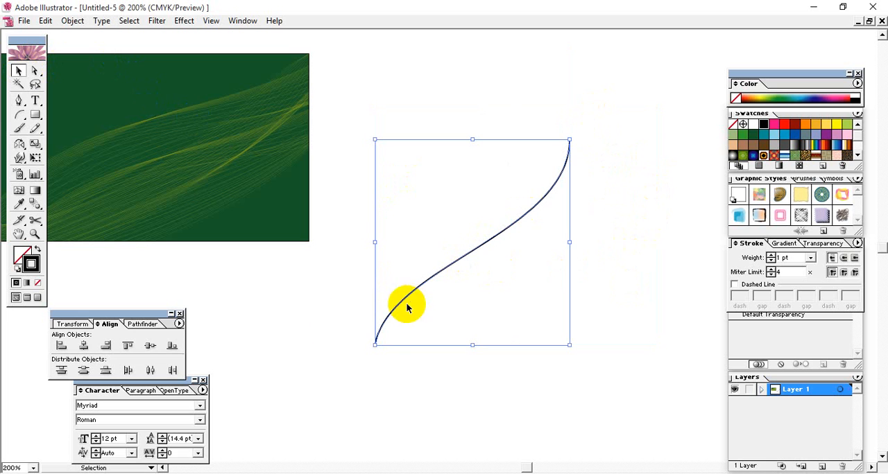
pyautogui.click(21, 144)
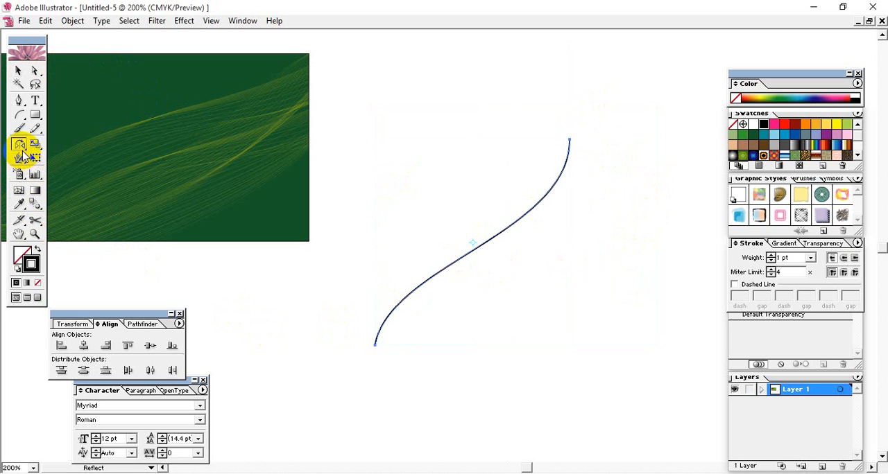
pyautogui.keyDown('alt'); pyautogui.click(568, 140); pyautogui.keyUp('alt')
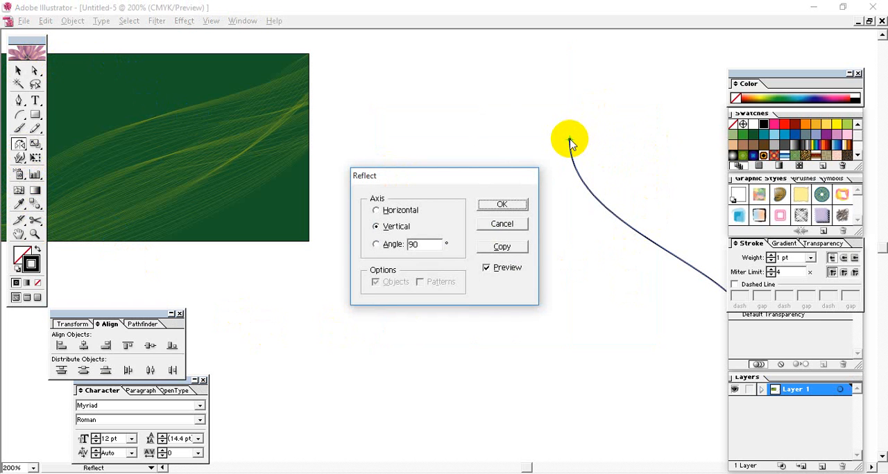
pyautogui.click(502, 248)
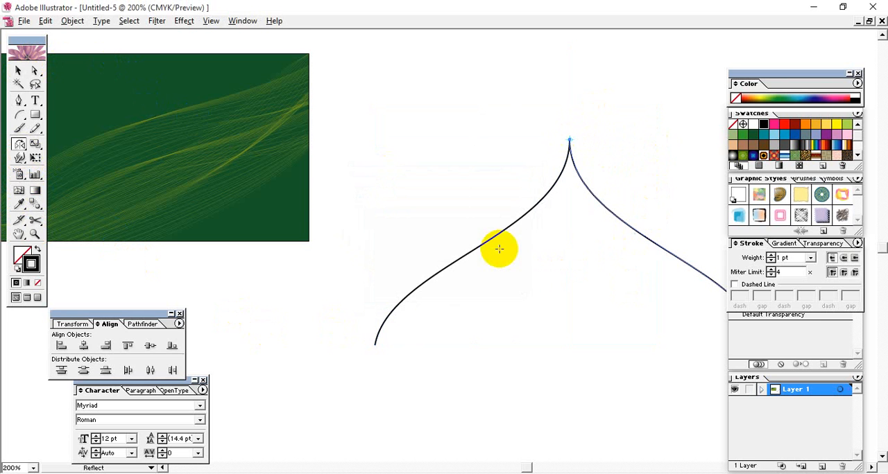
pyautogui.click(19, 72)
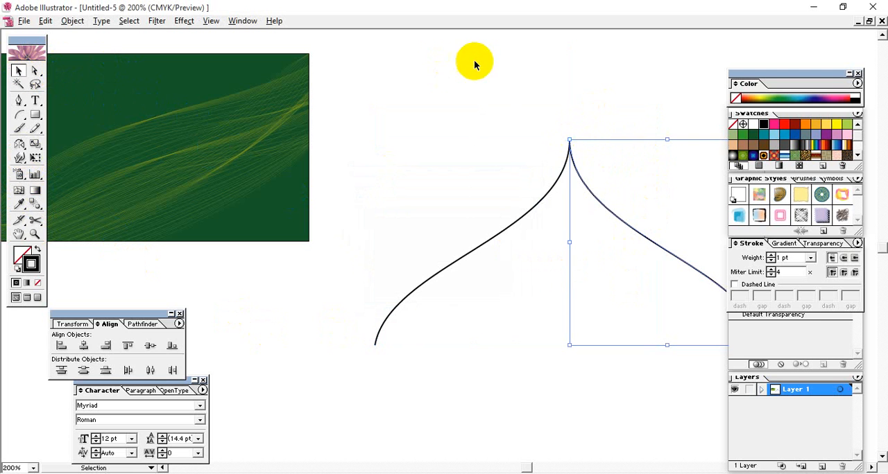
# Nudge the mirrored curve slightly away from the original so that their upper ends sit just apart
pyautogui.moveTo(624, 290); pyautogui.dragTo(465, 246)
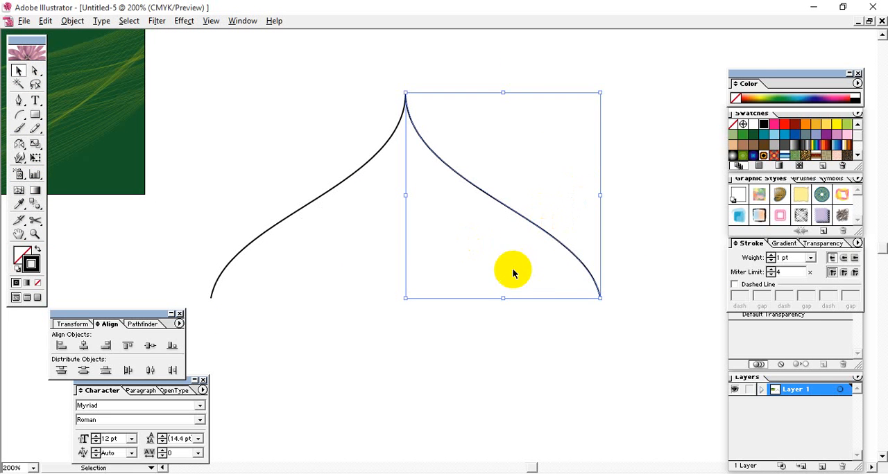
pyautogui.click(535, 346)
pyautogui.click(555, 344)
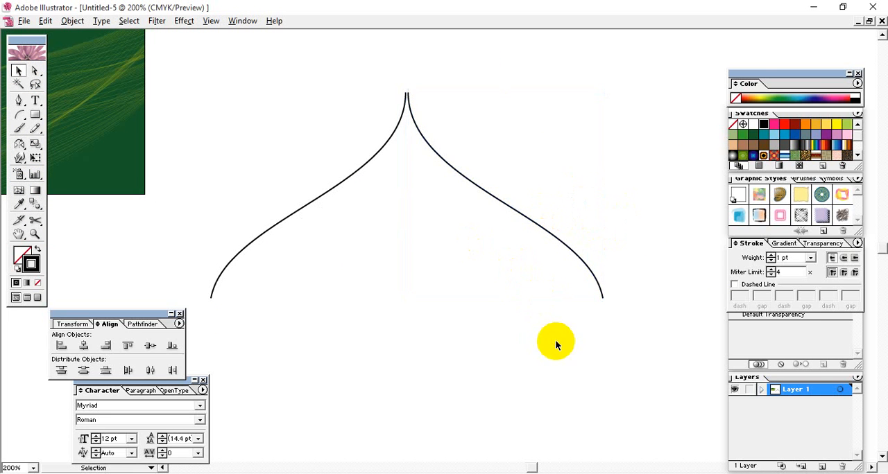
pyautogui.click(521, 232)
pyautogui.click(539, 308)
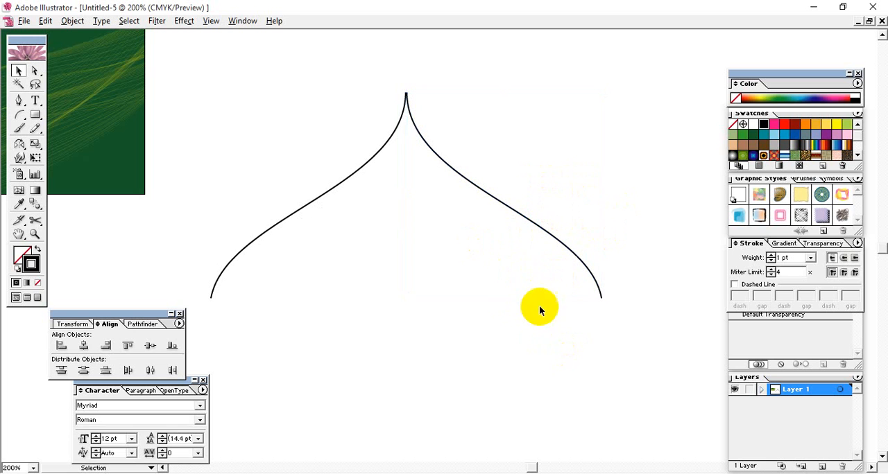
pyautogui.click(581, 199)
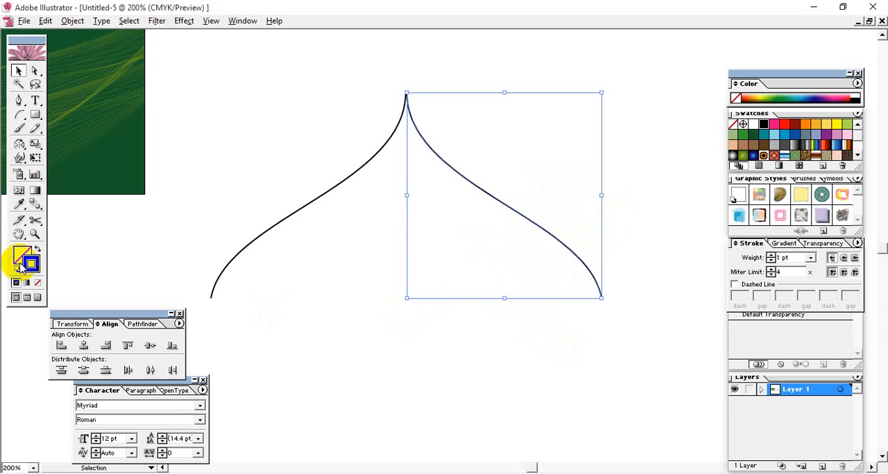
# Blend the two mirrored curves from one lower endpoint to the other
pyautogui.click(35, 204)
pyautogui.click(601, 299)
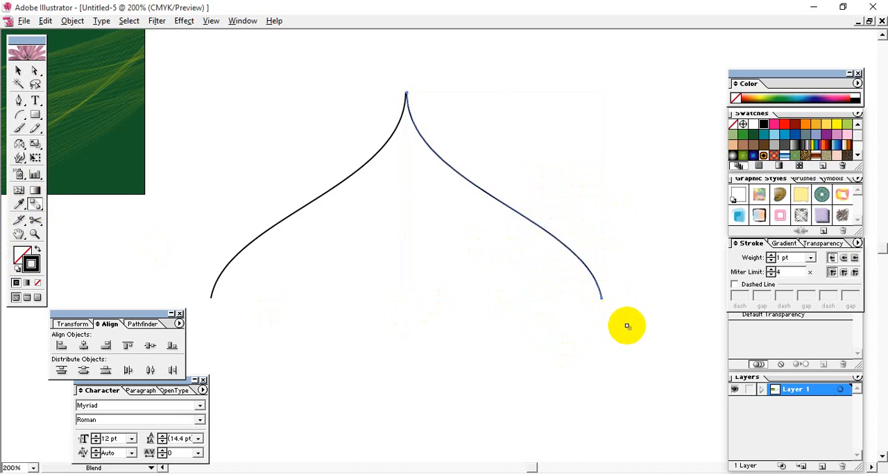
pyautogui.click(212, 299)
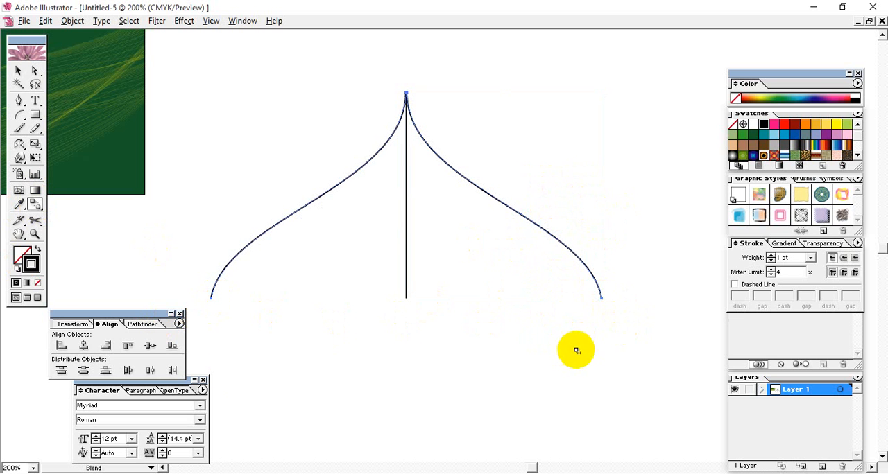
# Set the blend spacing of the two curves to 11 specified steps
pyautogui.doubleClick(32, 205)
pyautogui.click(444, 224)
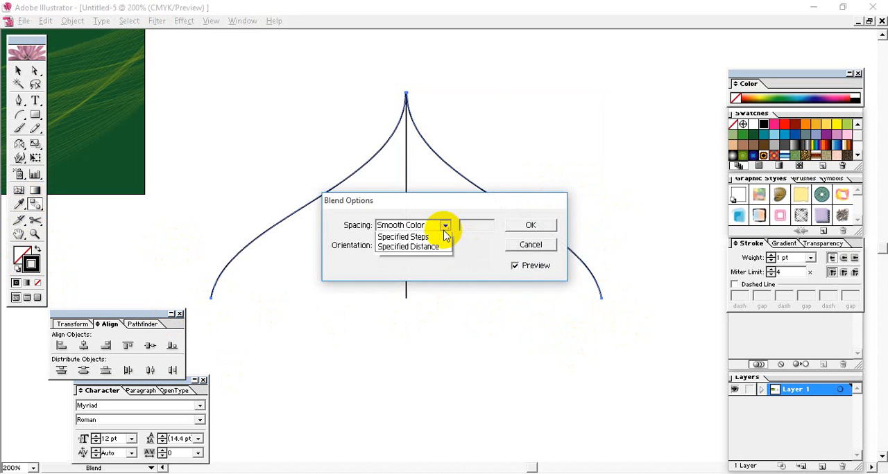
pyautogui.click(386, 248)
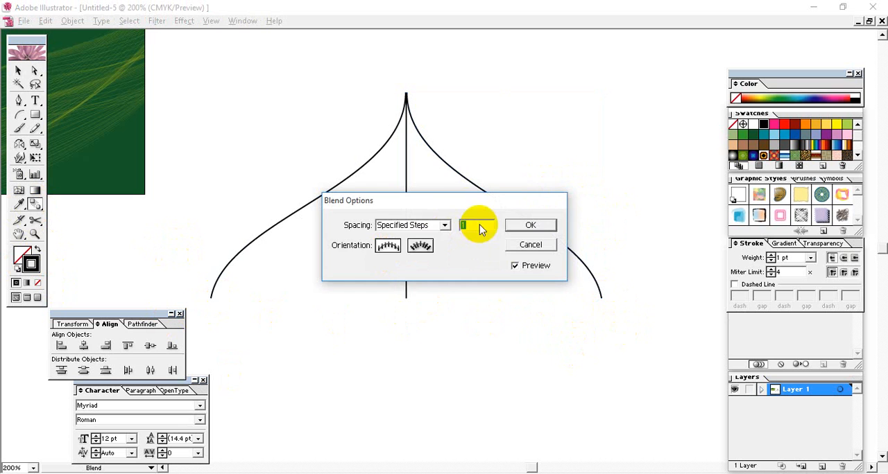
pyautogui.moveTo(472, 206); pyautogui.dragTo(619, 88)
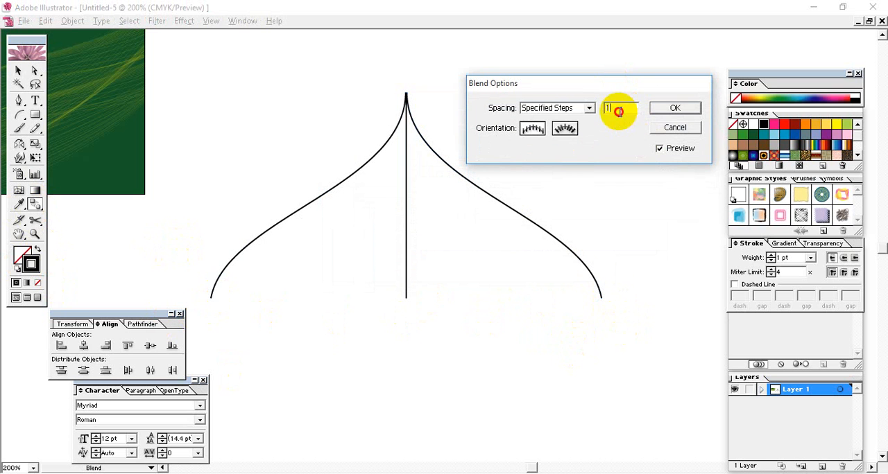
pyautogui.write('13')
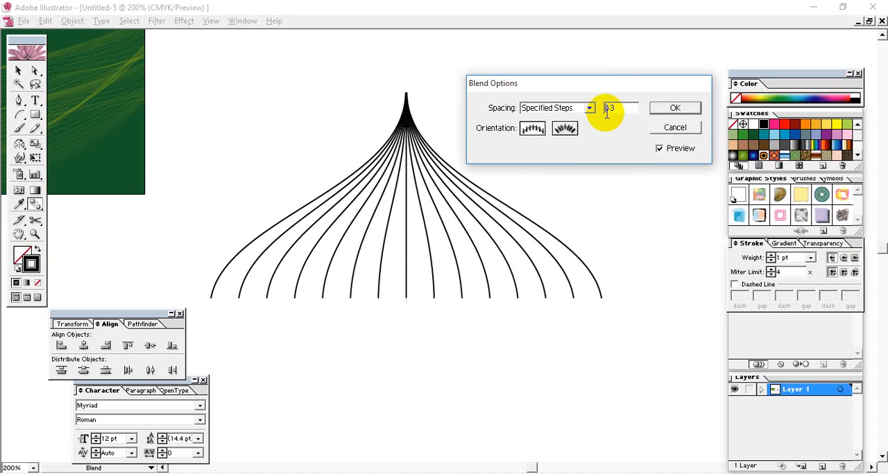
pyautogui.press('BackSpace')
pyautogui.write('1')
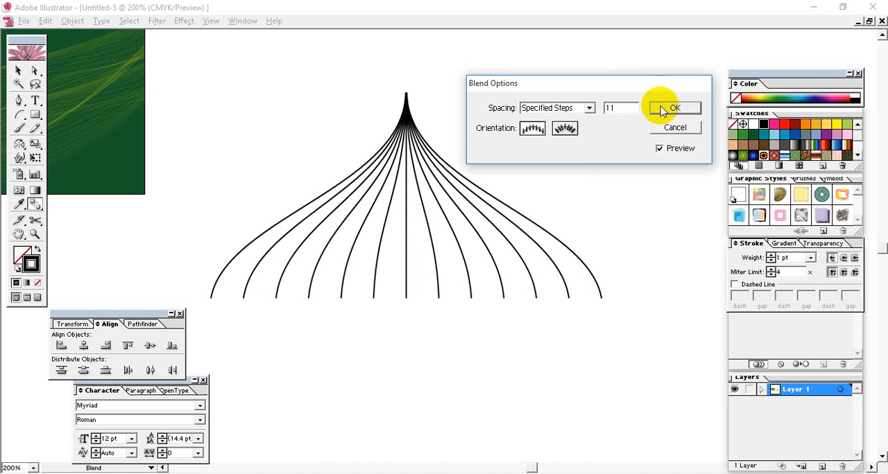
pyautogui.click(673, 108)
pyautogui.click(18, 70)
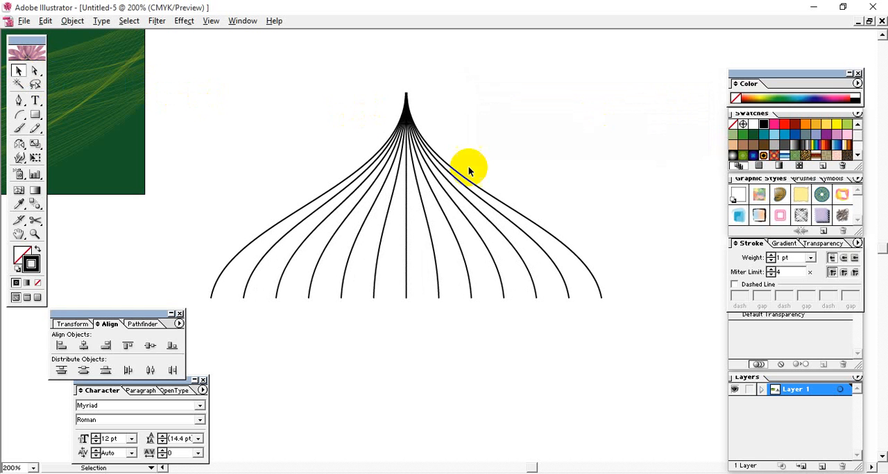
# Try to fill the blended curves with dark green 456D00
pyautogui.click(426, 154)
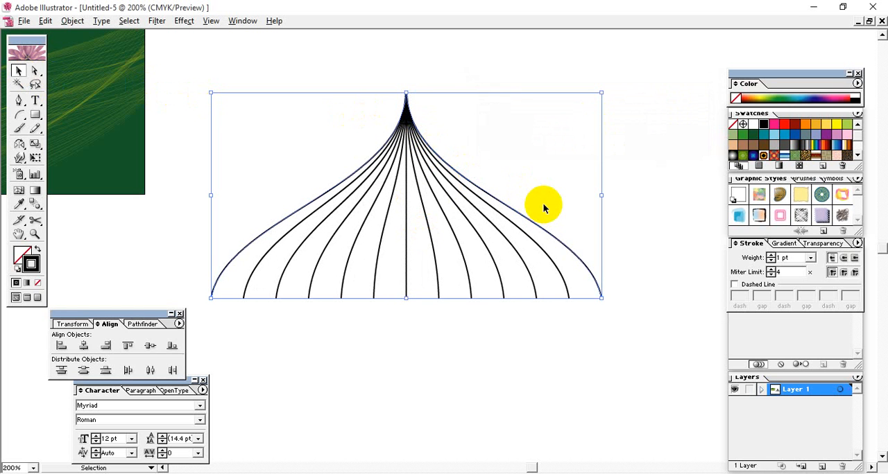
pyautogui.doubleClick(23, 257)
pyautogui.click(469, 286)
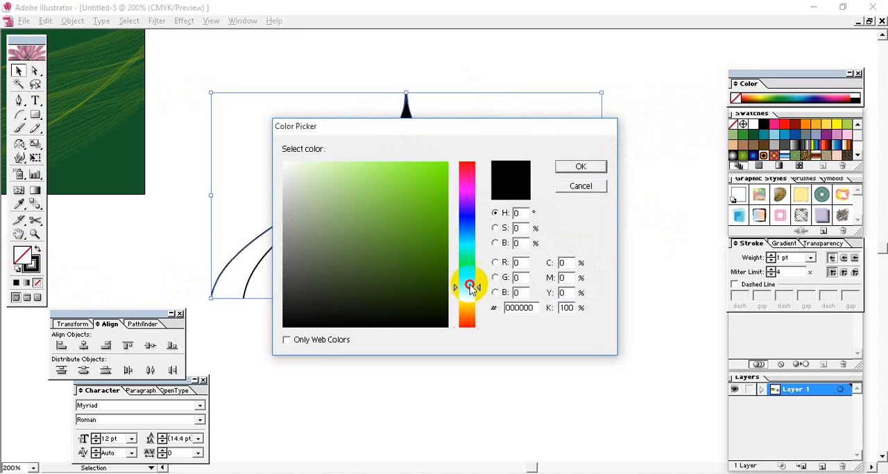
pyautogui.click(449, 250)
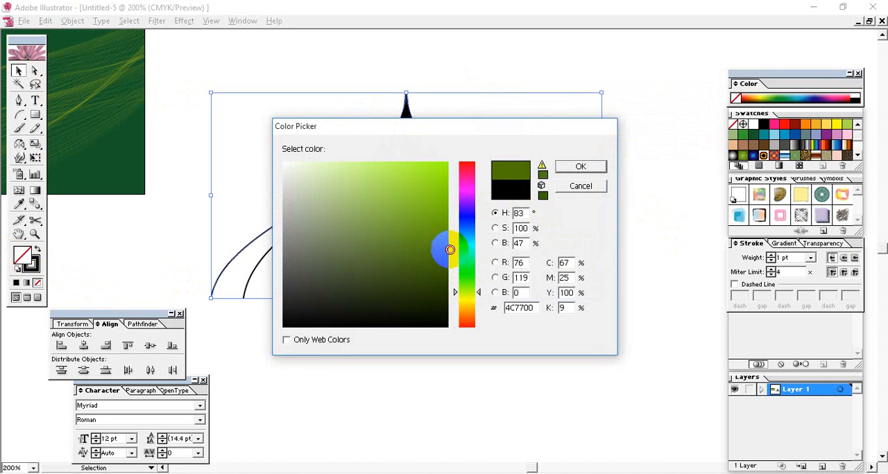
pyautogui.click(580, 167)
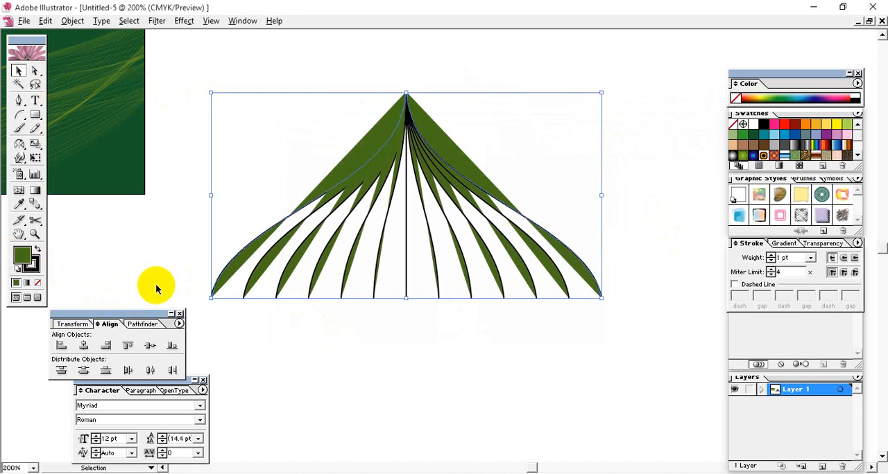
pyautogui.hotkey('ctrl', 'z')
# Expand the blend's object, fill and stroke into separate curves
pyautogui.click(457, 352)
pyautogui.moveTo(622, 255); pyautogui.dragTo(594, 320)
pyautogui.click(45, 21)
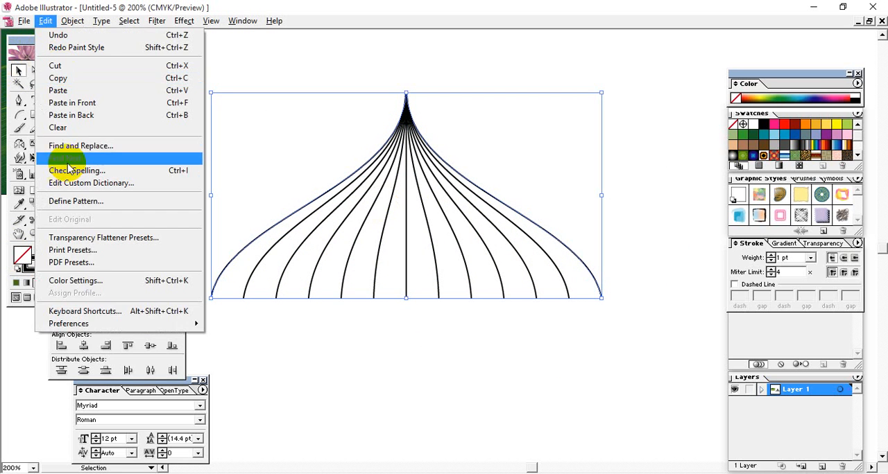
pyautogui.moveTo(72, 21)
pyautogui.click(107, 143)
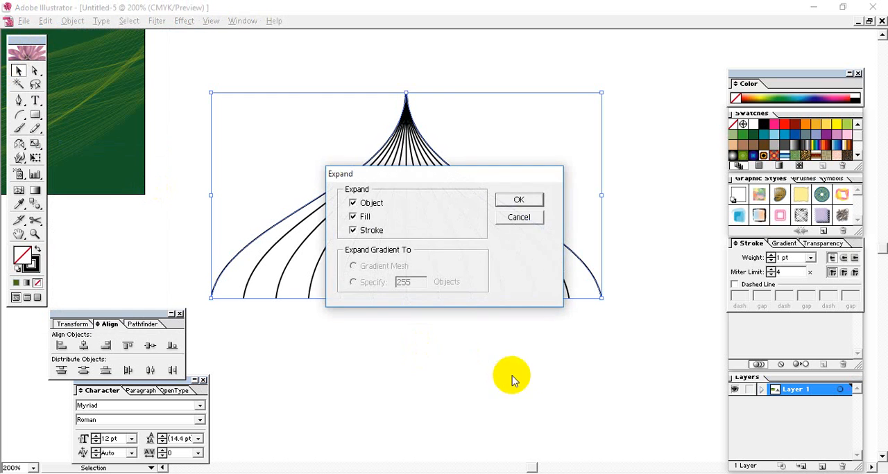
pyautogui.click(527, 200)
# Ungroup the expanded curves so that each line can be selected individually
pyautogui.click(650, 274)
pyautogui.moveTo(626, 271); pyautogui.dragTo(595, 313)
pyautogui.rightClick(495, 244)
pyautogui.click(522, 282)
pyautogui.click(615, 283)
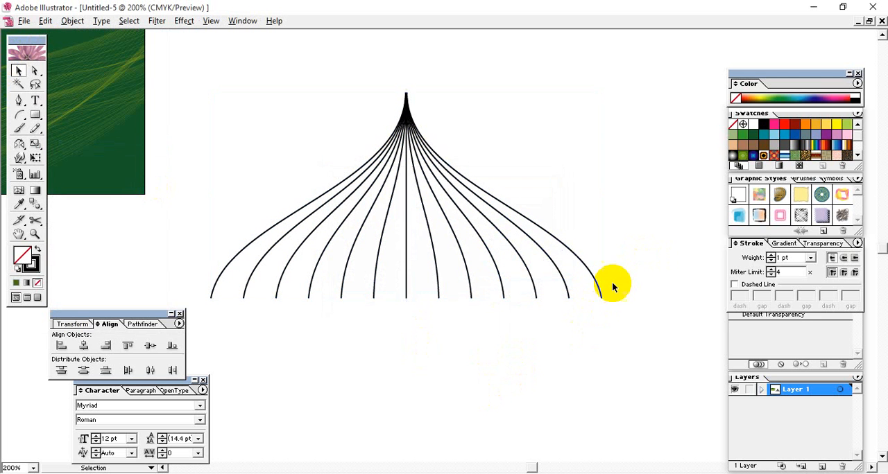
# Join the lower endpoints of the two outermost curves with a straight base line
pyautogui.click(593, 310)
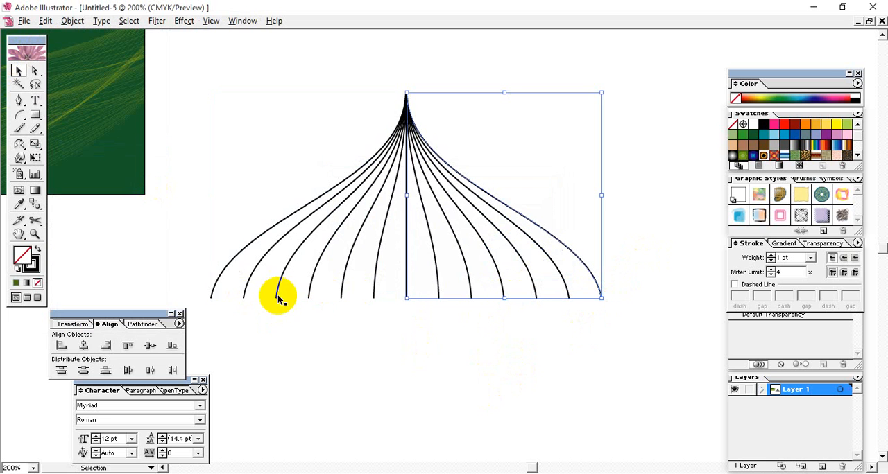
pyautogui.moveTo(199, 281); pyautogui.dragTo(213, 310)
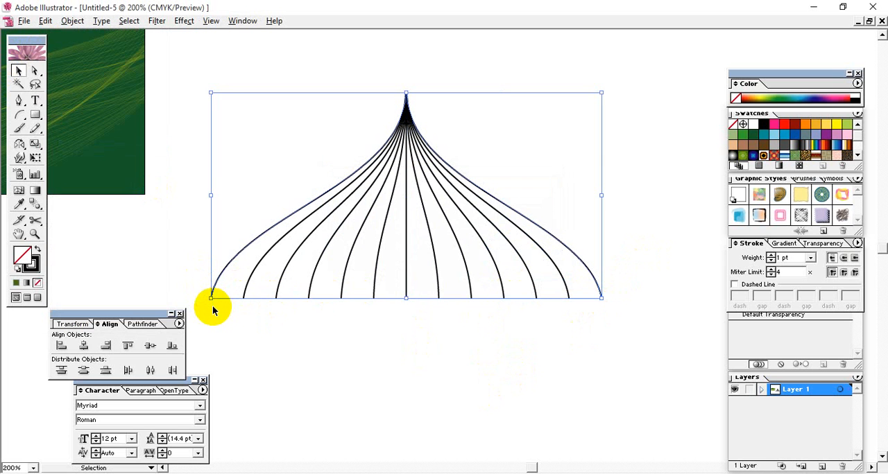
pyautogui.click(34, 71)
pyautogui.click(522, 323)
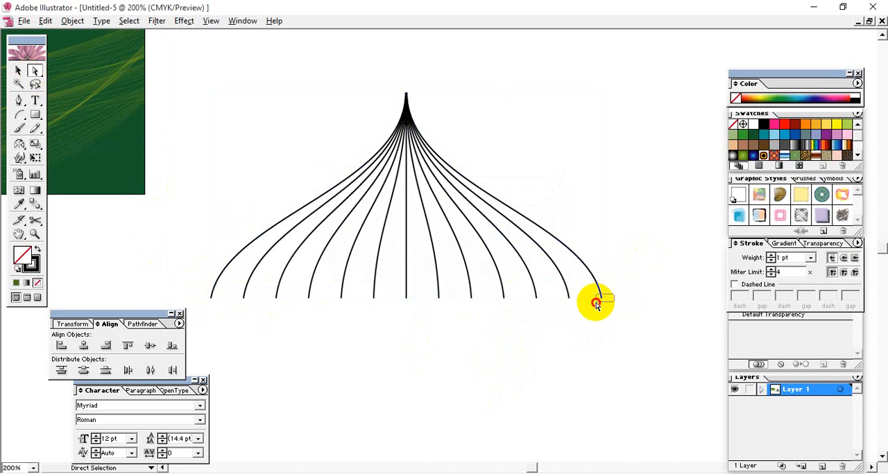
pyautogui.click(596, 303)
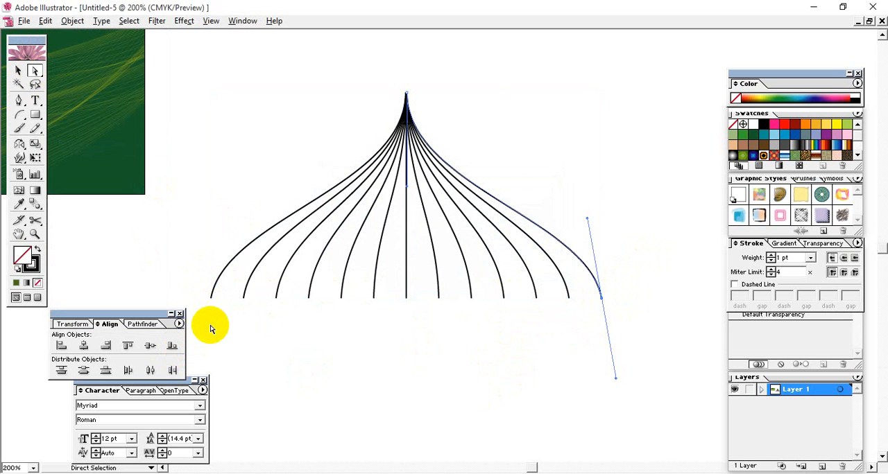
pyautogui.keyDown('shift'); pyautogui.click(210, 297); pyautogui.keyUp('shift')
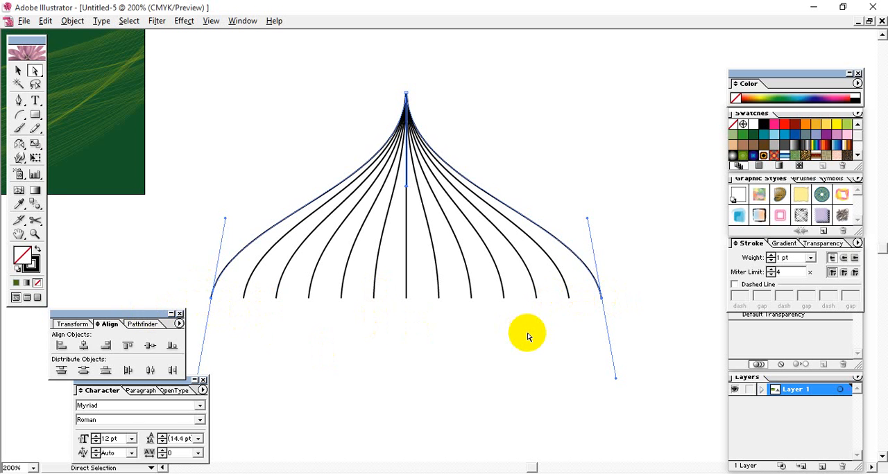
pyautogui.hotkey('ctrl', 'j')
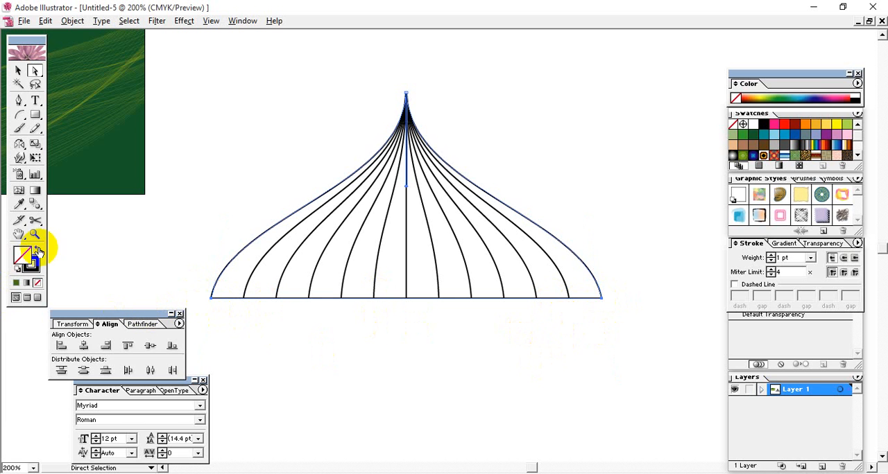
# Fill the joined outer dome outline with solid dark green and send it behind the inner curves
pyautogui.click(14, 283)
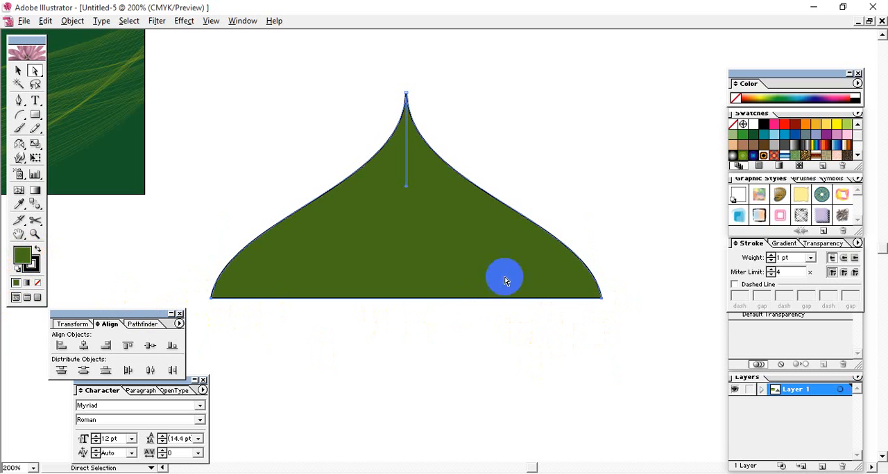
pyautogui.rightClick(440, 254)
pyautogui.moveTo(517, 394)
pyautogui.click(572, 428)
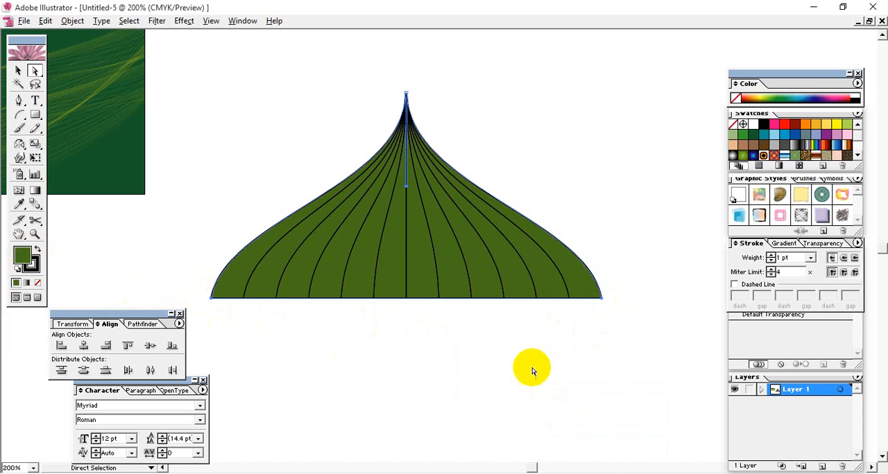
pyautogui.click(530, 363)
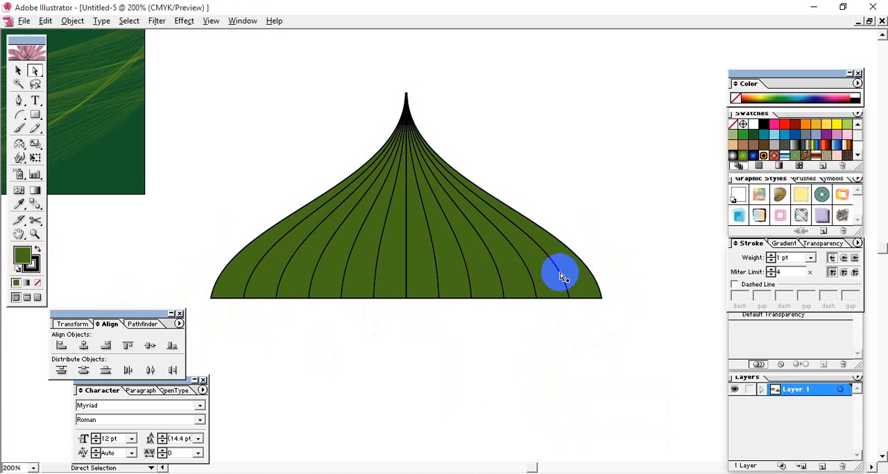
pyautogui.click(404, 98)
pyautogui.click(555, 264)
pyautogui.click(624, 234)
pyautogui.moveTo(624, 234); pyautogui.dragTo(182, 353)
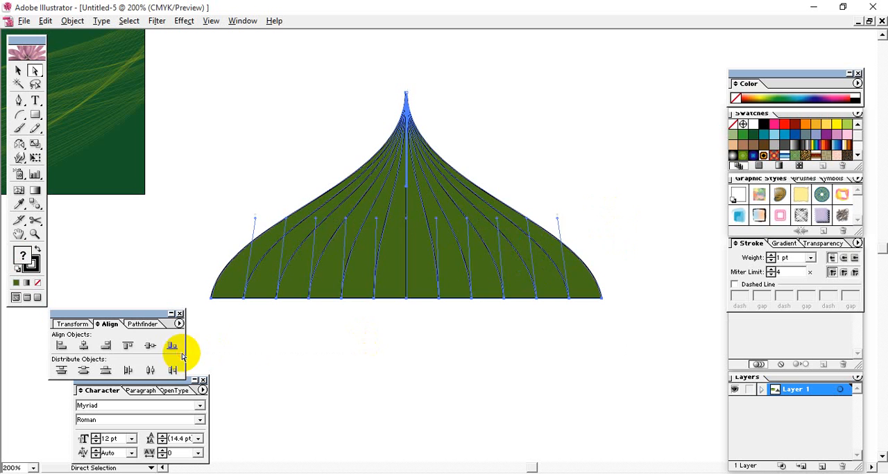
pyautogui.click(348, 337)
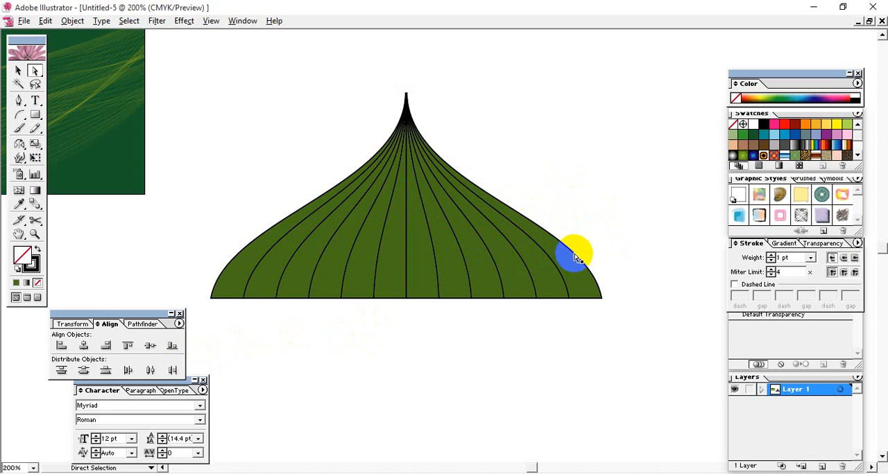
# Apply a linear gradient from dark green to lighter green to the dome outline's fill
pyautogui.moveTo(573, 251); pyautogui.dragTo(570, 273)
pyautogui.click(779, 244)
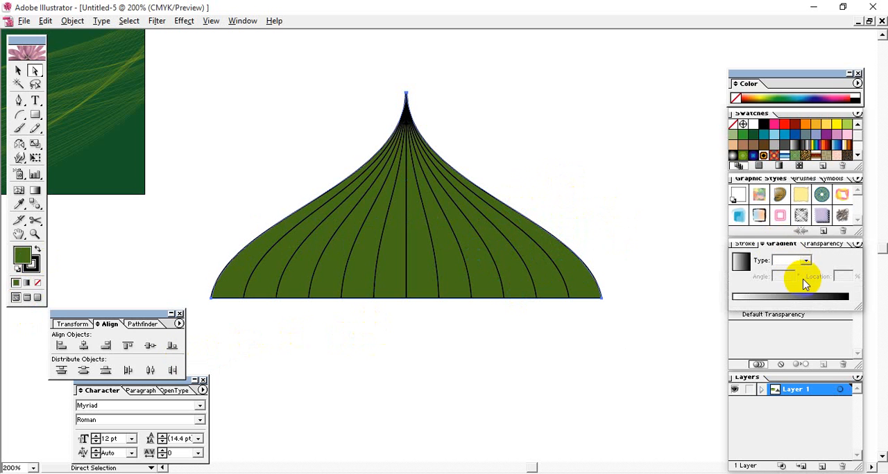
pyautogui.click(776, 300)
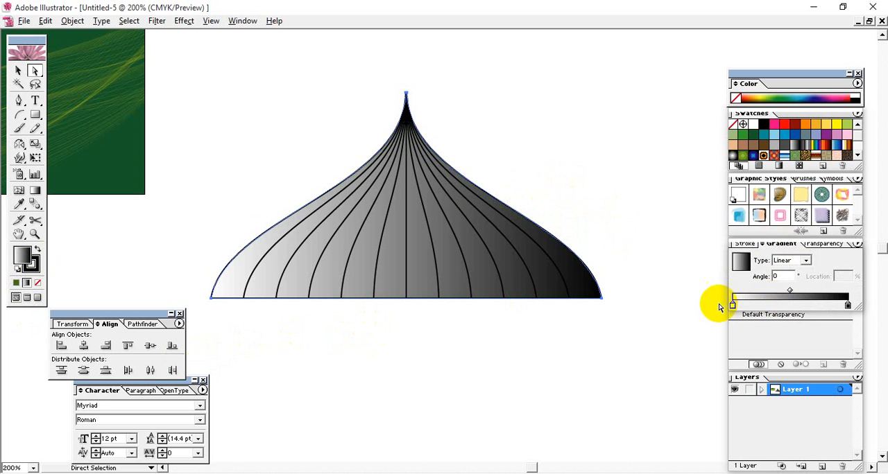
pyautogui.moveTo(756, 140); pyautogui.dragTo(733, 305)
pyautogui.moveTo(743, 135); pyautogui.dragTo(846, 303)
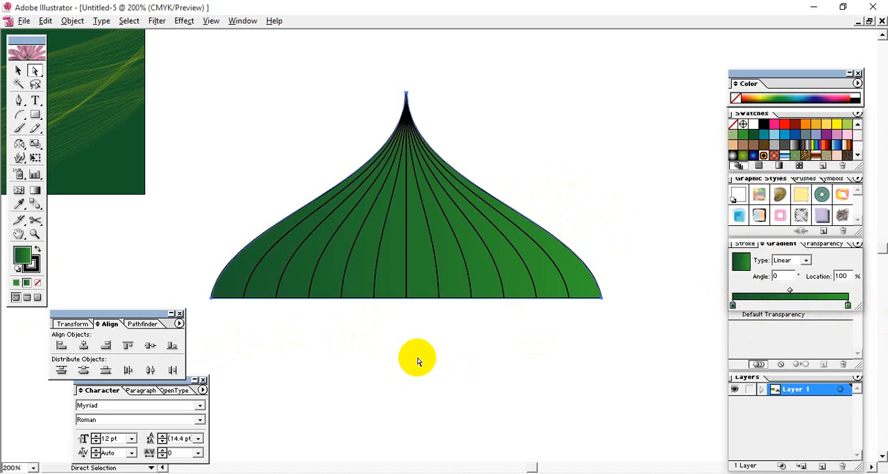
pyautogui.click(18, 70)
pyautogui.click(512, 125)
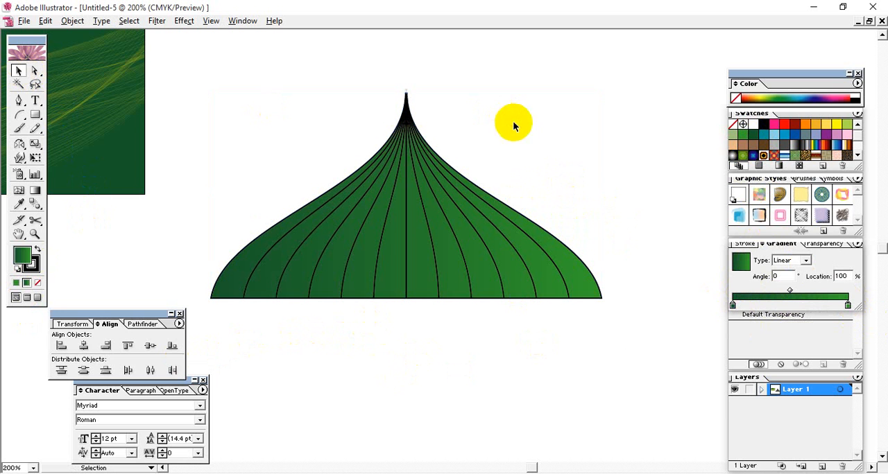
# Draw a tall, narrow rectangle to the right of the dome and move it beside the dome with their bases level
pyautogui.moveTo(651, 280); pyautogui.dragTo(411, 68)
pyautogui.hotkey('ctrl', '-')
pyautogui.click(36, 114)
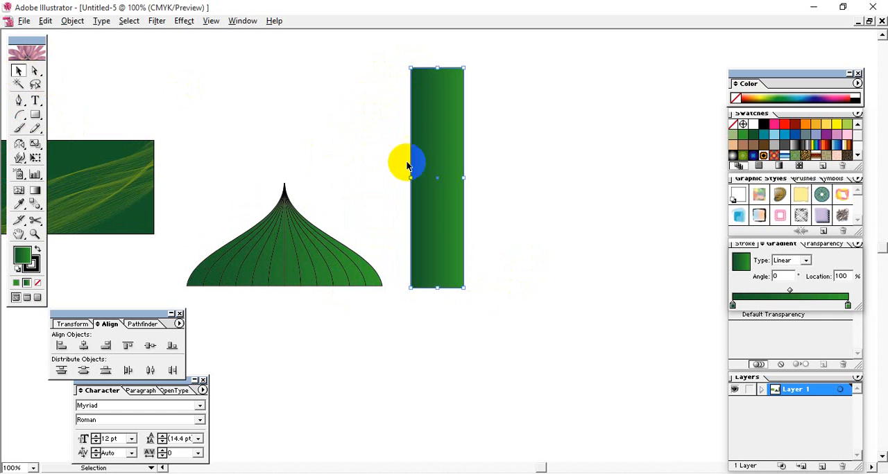
pyautogui.moveTo(408, 166); pyautogui.dragTo(401, 195)
pyautogui.press('space')
pyautogui.moveTo(484, 209); pyautogui.dragTo(468, 294)
# Remove the tall rectangle's stroke and fill it with the solid dark green swatch
pyautogui.click(392, 251)
pyautogui.click(33, 267)
pyautogui.click(38, 282)
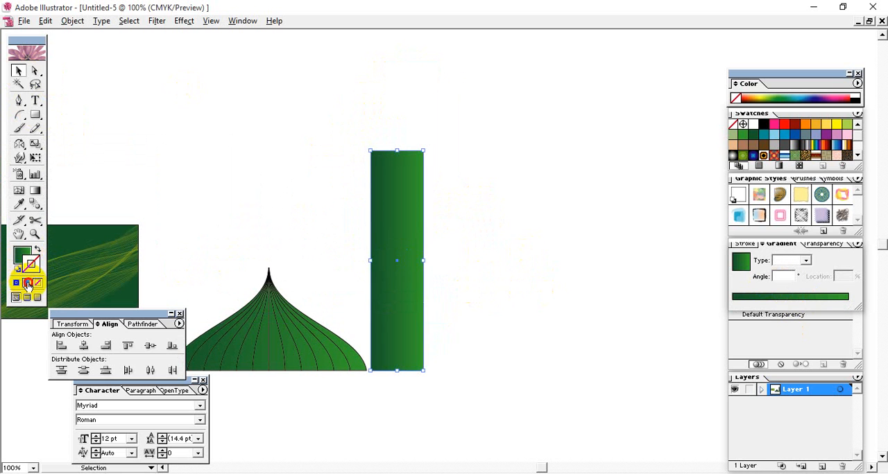
pyautogui.click(27, 285)
pyautogui.click(753, 137)
pyautogui.click(733, 137)
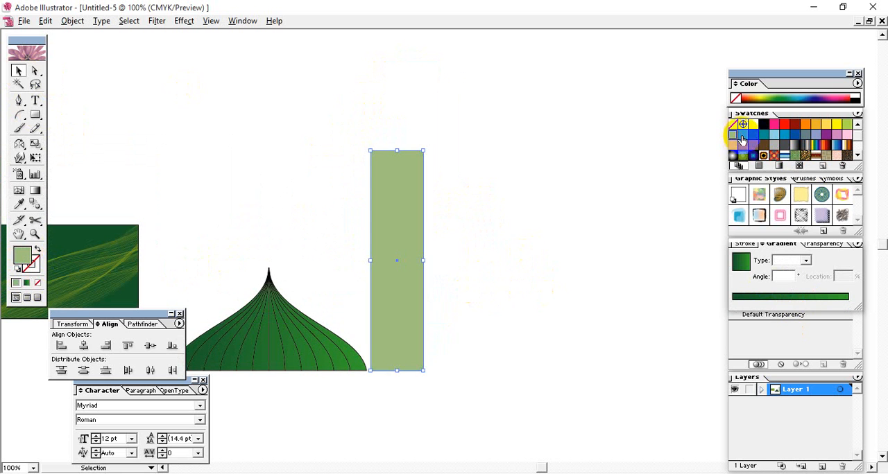
pyautogui.click(751, 137)
pyautogui.click(733, 138)
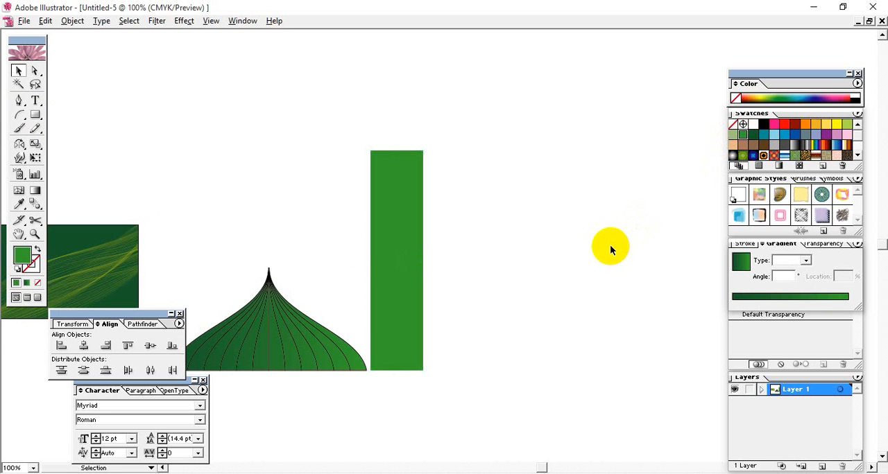
pyautogui.click(467, 247)
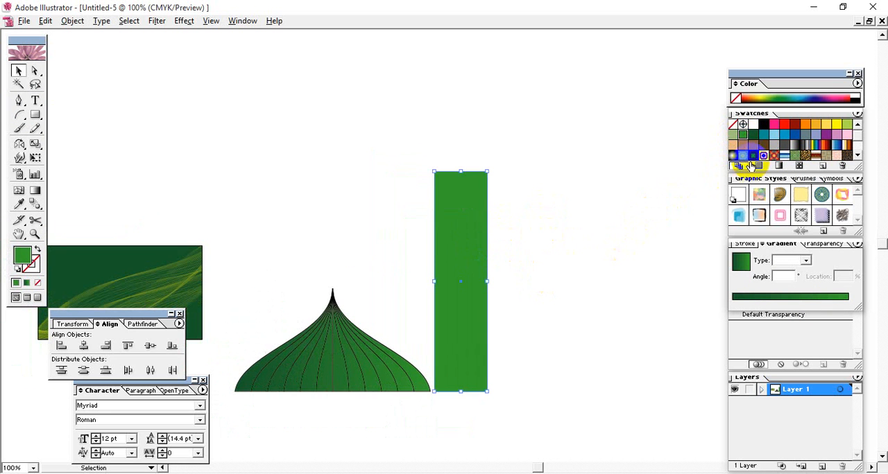
pyautogui.click(755, 138)
pyautogui.click(602, 183)
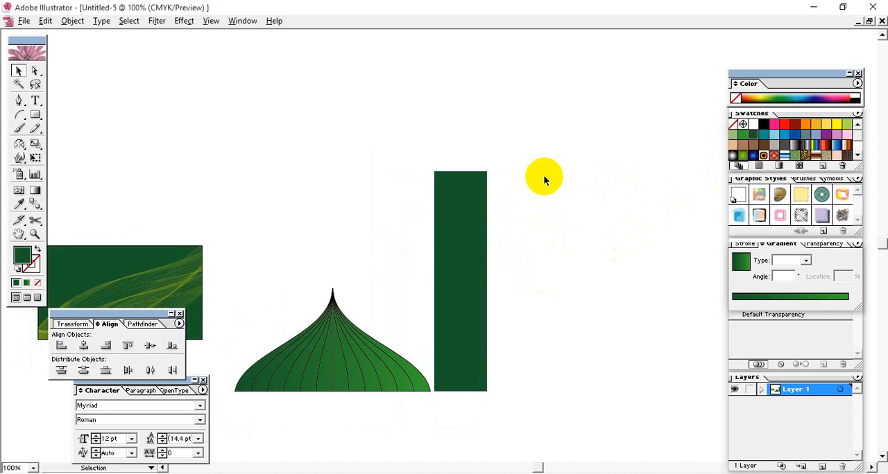
# Draw a wide rounded rectangle across the tower's upper end and a narrower rounded block rising above it
pyautogui.click(35, 115)
pyautogui.moveTo(416, 162); pyautogui.dragTo(433, 116)
pyautogui.click(18, 70)
pyautogui.click(35, 114)
pyautogui.click(18, 70)
pyautogui.click(104, 118)
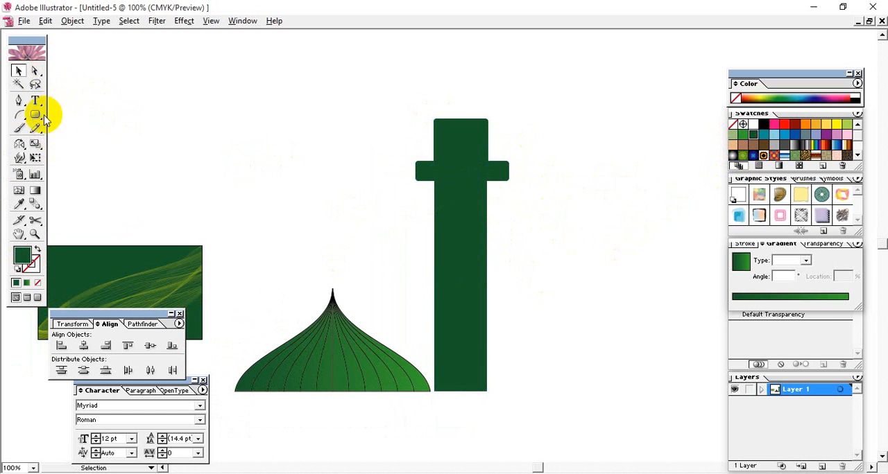
# Add a smaller rounded rectangle on top of the tower's upper block and widen it to form a narrower tier
pyautogui.click(36, 114)
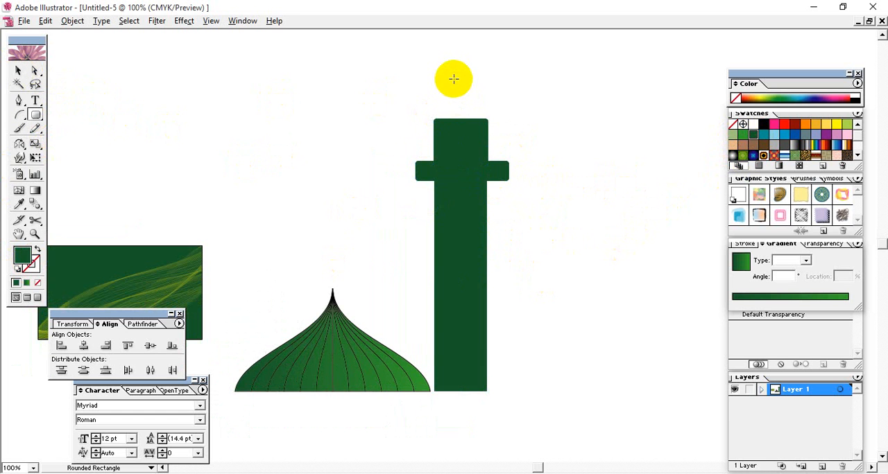
pyautogui.moveTo(453, 79); pyautogui.dragTo(456, 127)
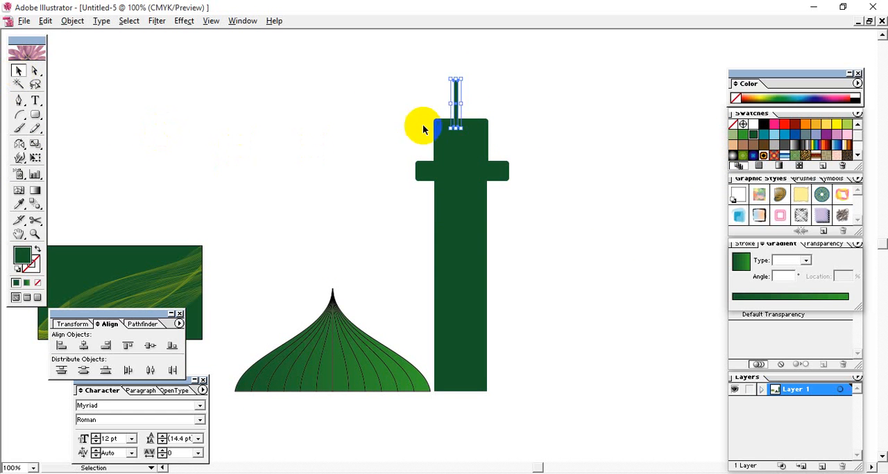
pyautogui.moveTo(460, 102); pyautogui.dragTo(479, 105)
# Place a copy of the ribbed dome at the top of the tower and scale it down to cap the tower
pyautogui.click(330, 358)
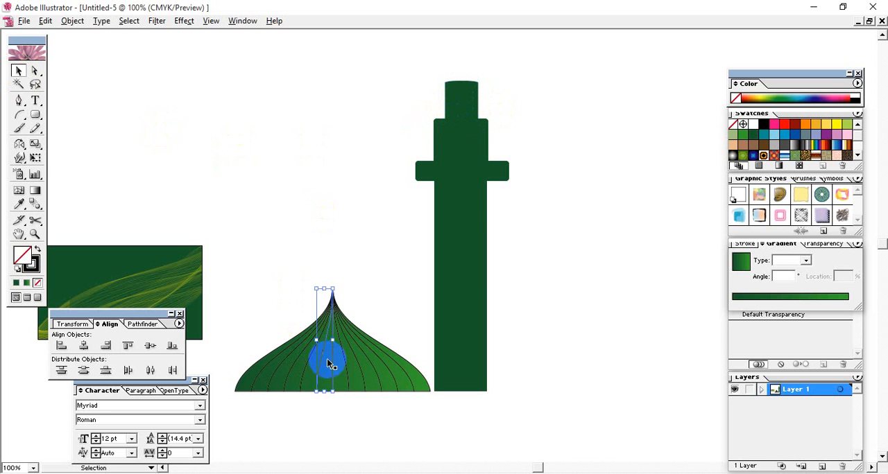
pyautogui.moveTo(269, 261)
pyautogui.mouseDown()
pyautogui.moveTo(313, 347)
pyautogui.moveTo(375, 406)
pyautogui.mouseUp()
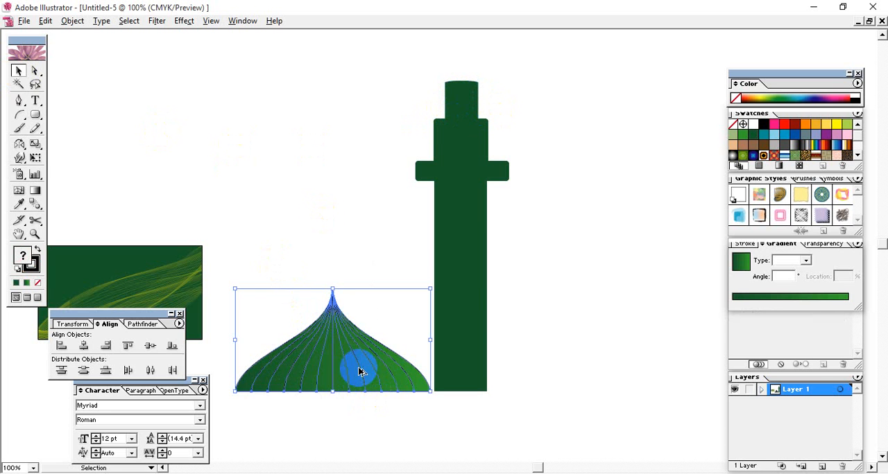
pyautogui.moveTo(357, 367); pyautogui.dragTo(488, 85)
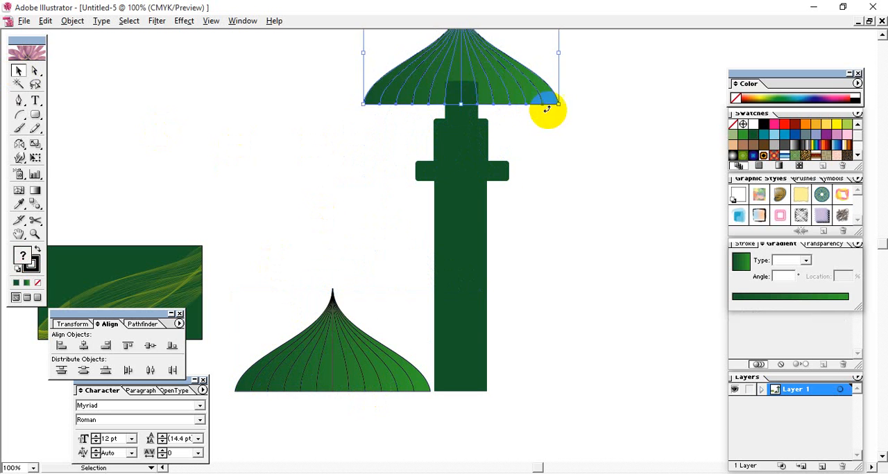
pyautogui.moveTo(554, 103); pyautogui.dragTo(495, 85)
pyautogui.click(469, 71)
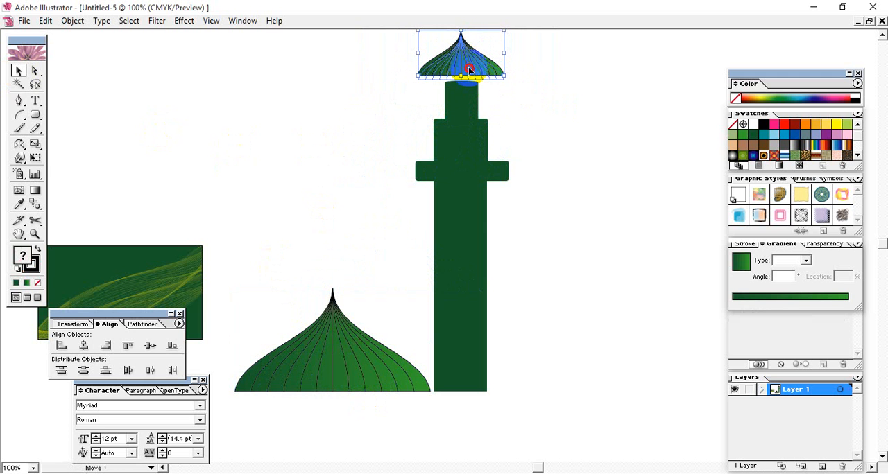
# Add a copy of the tower's wide rounded band directly beneath the small dome, over the narrow top tier
pyautogui.click(555, 126)
pyautogui.press('space')
pyautogui.moveTo(555, 126); pyautogui.dragTo(510, 148)
pyautogui.moveTo(454, 206)
pyautogui.mouseDown()
pyautogui.moveTo(453, 130)
pyautogui.moveTo(458, 203)
pyautogui.mouseUp()
pyautogui.click(534, 197)
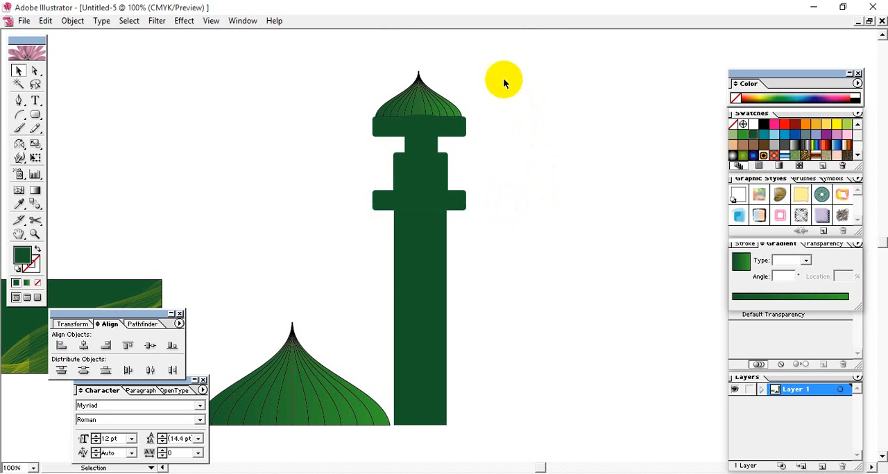
# Group all the parts of the small dome on the tower into a single object
pyautogui.moveTo(503, 78); pyautogui.dragTo(380, 337)
pyautogui.click(539, 191)
pyautogui.moveTo(457, 68); pyautogui.dragTo(360, 98)
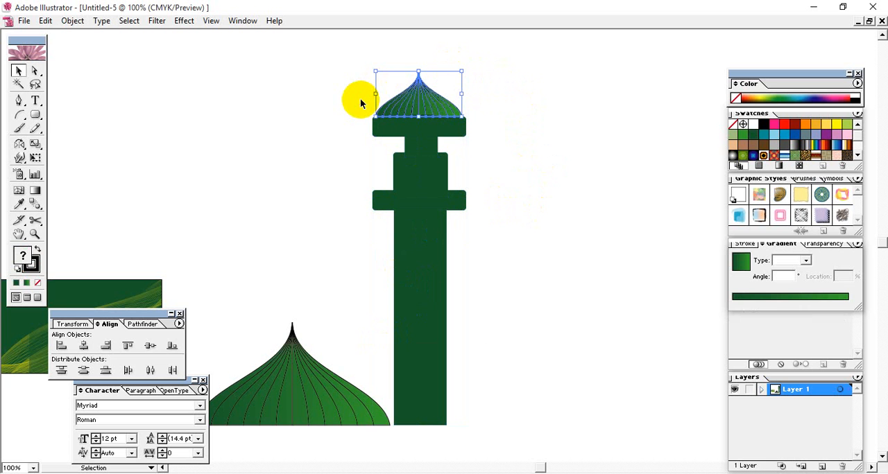
pyautogui.click(583, 108)
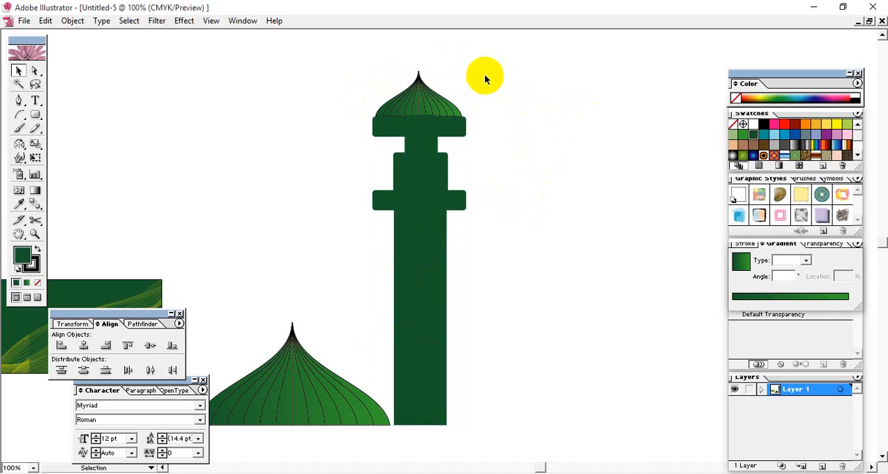
pyautogui.rightClick(445, 92)
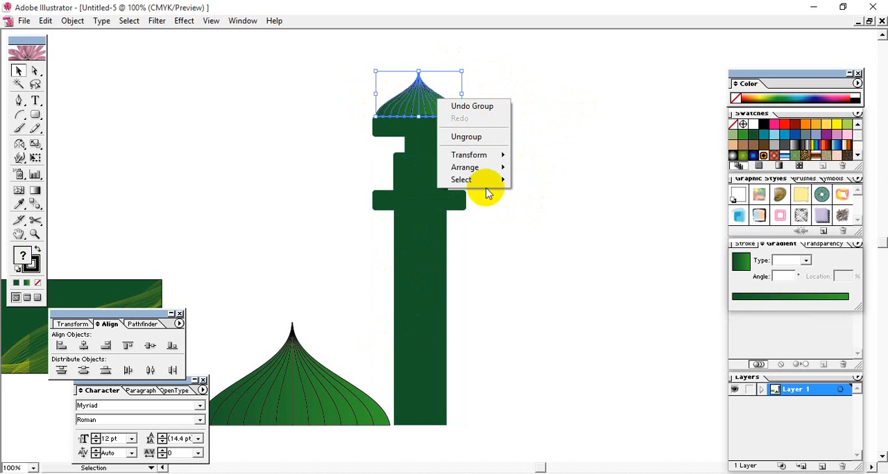
pyautogui.moveTo(496, 167)
pyautogui.click(540, 167)
pyautogui.click(538, 114)
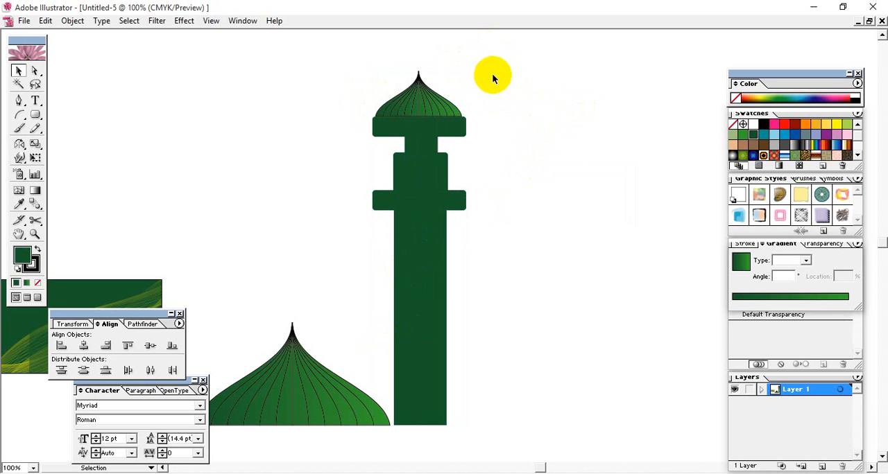
# Align all the tower parts, including the small dome, on their horizontal centers
pyautogui.moveTo(491, 73); pyautogui.dragTo(387, 321)
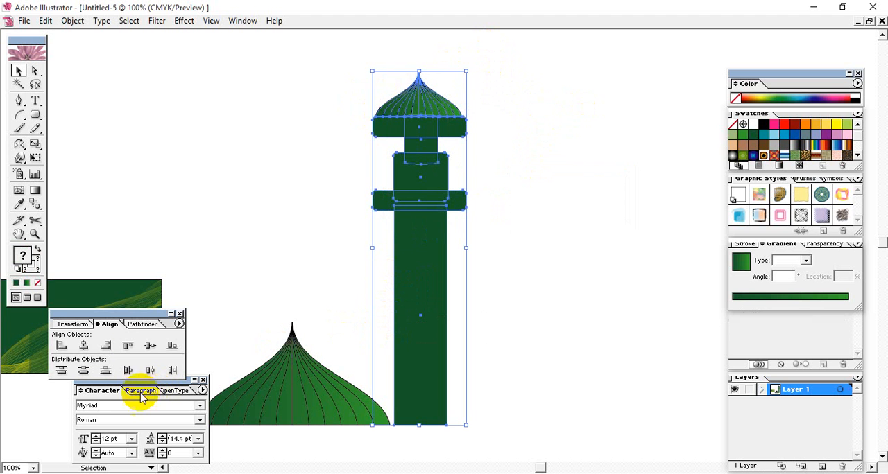
pyautogui.click(83, 345)
pyautogui.click(557, 189)
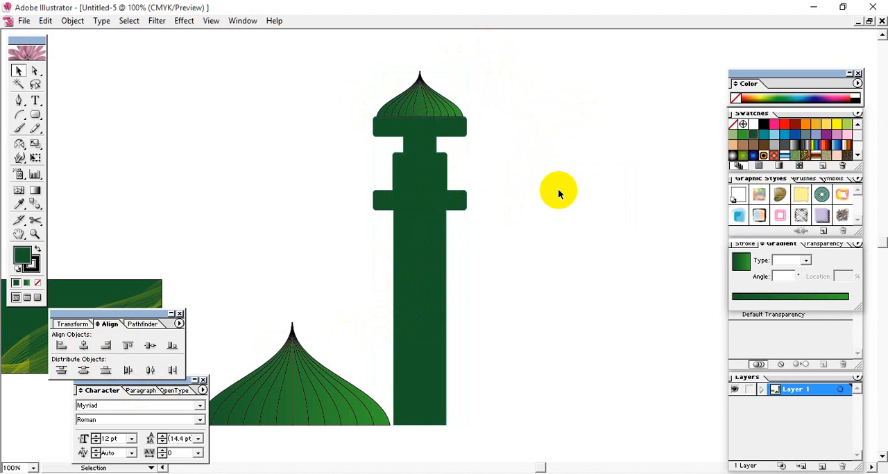
# Nudge the small dome, its band and the narrow neck down together to shorten the visible neck
pyautogui.moveTo(482, 65); pyautogui.dragTo(341, 127)
pyautogui.press('Down')
pyautogui.press('Down')
pyautogui.press('Down')
pyautogui.press('Down')
pyautogui.press('Down')
pyautogui.press('Down')
pyautogui.press('Down')
pyautogui.press('Down')
pyautogui.press('Down')
pyautogui.press('Down')
pyautogui.press('Down')
pyautogui.press('Down')
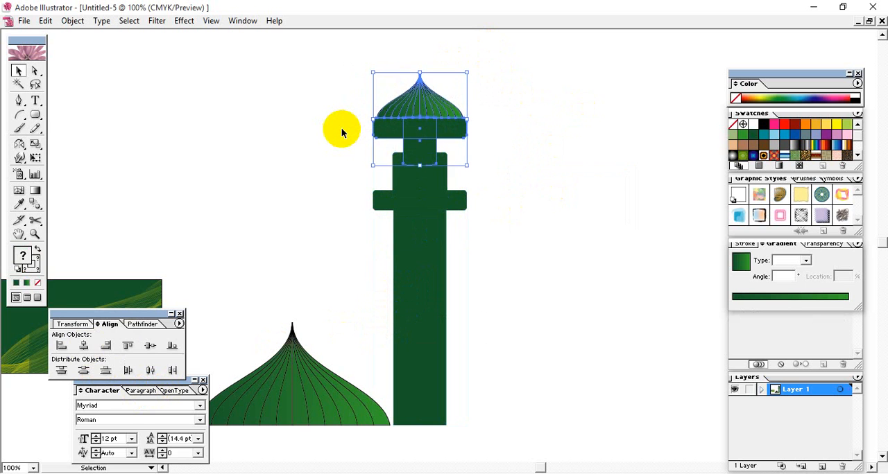
pyautogui.press('Down')
pyautogui.press('Down')
pyautogui.press('Down')
pyautogui.press('Down')
pyautogui.press('Down')
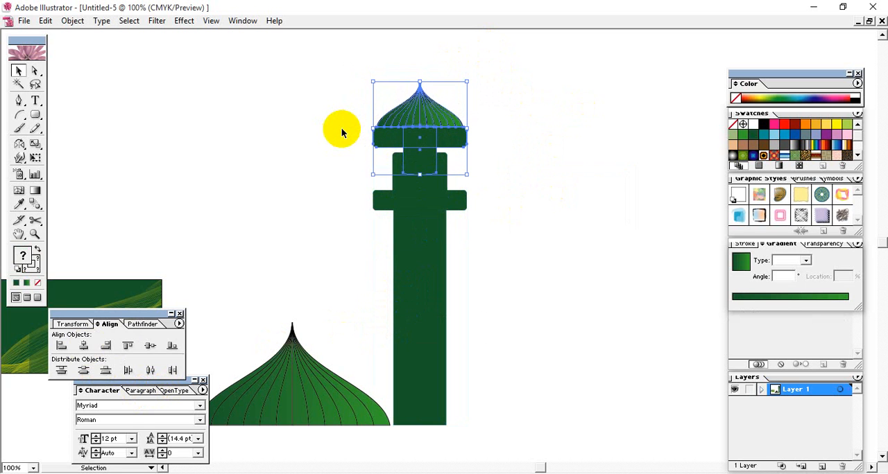
pyautogui.click(595, 177)
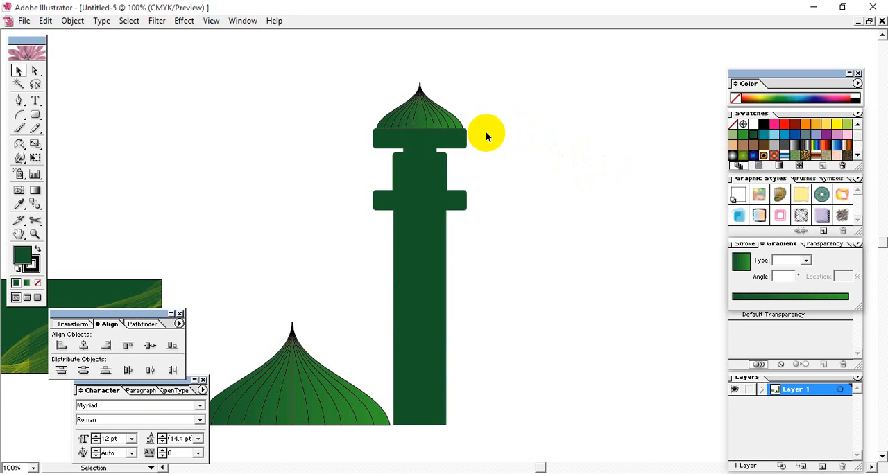
# Duplicate the band under the dome as a smaller inset rounded rectangle centered inside it and fill it white
pyautogui.click(465, 142)
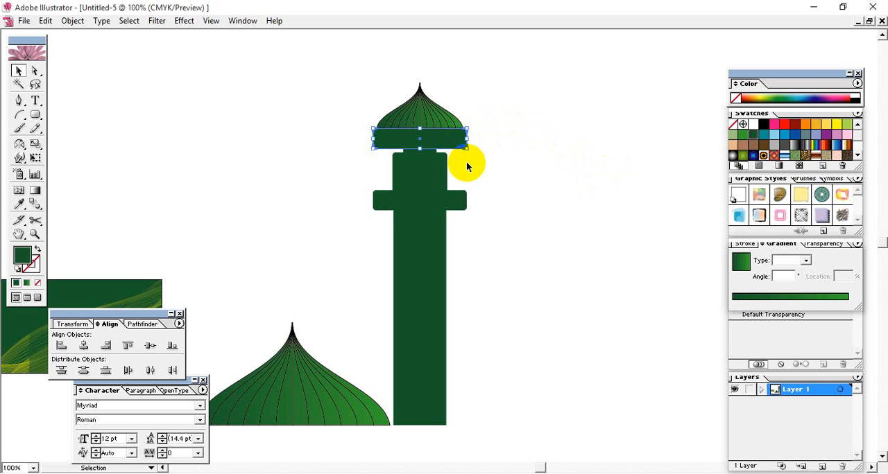
pyautogui.click(467, 143)
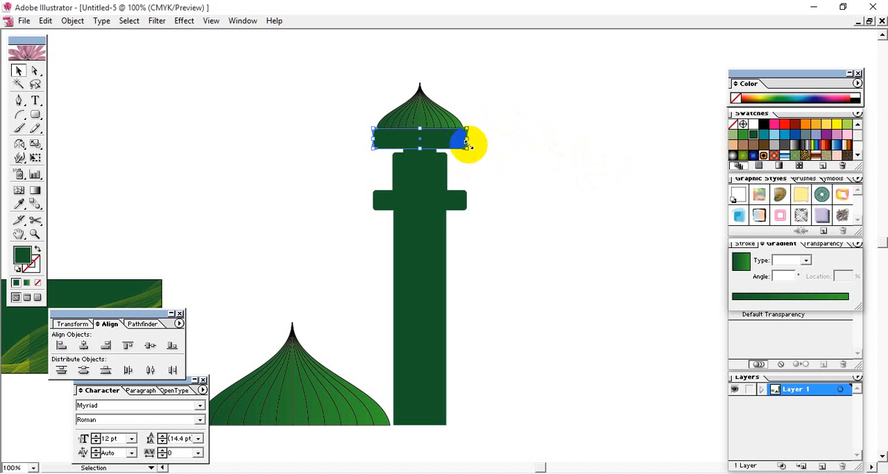
pyautogui.click(419, 145)
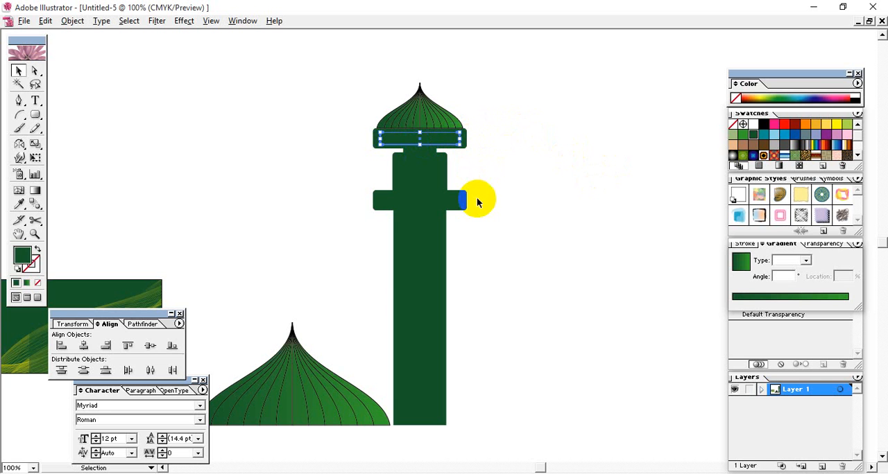
pyautogui.click(752, 126)
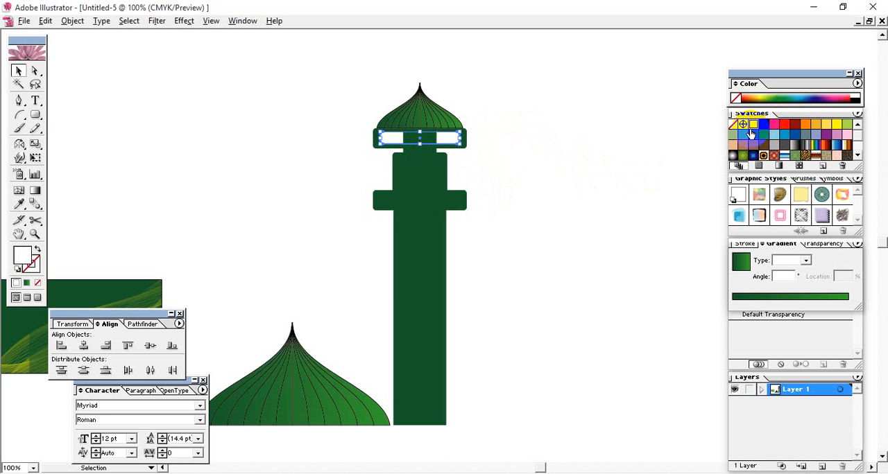
pyautogui.rightClick(448, 140)
pyautogui.click(576, 275)
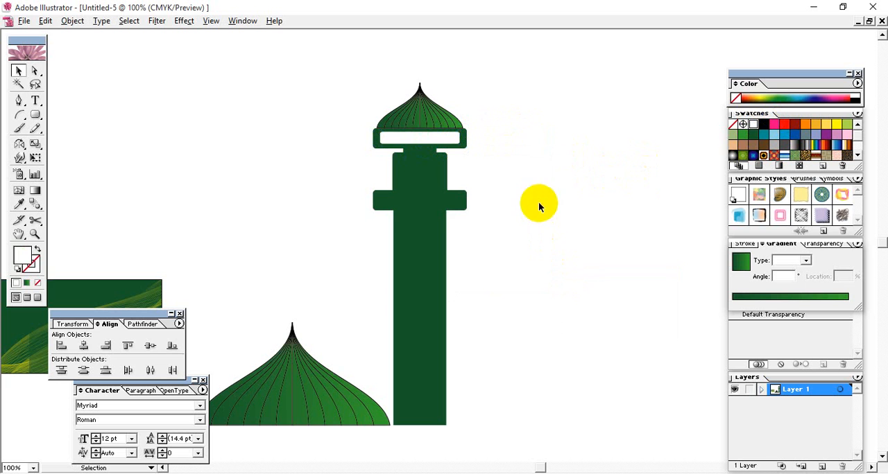
# Copy the white inset rectangle down onto the tower's lower wide band
pyautogui.click(409, 139)
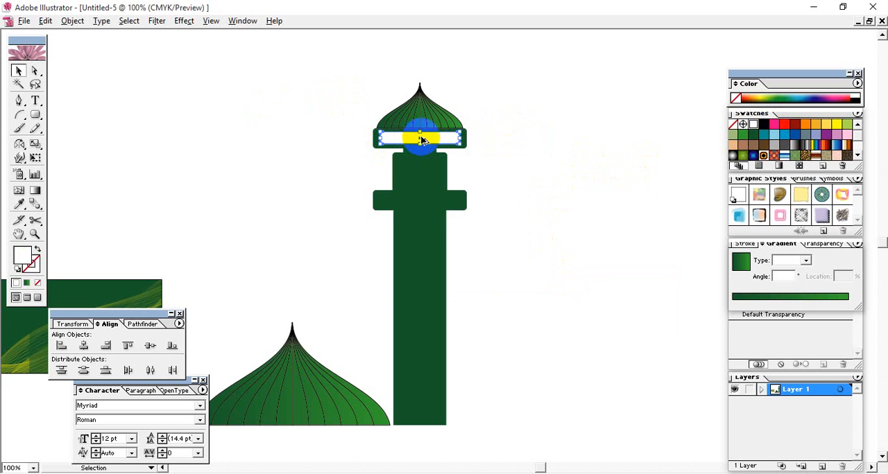
pyautogui.moveTo(421, 140); pyautogui.dragTo(417, 198)
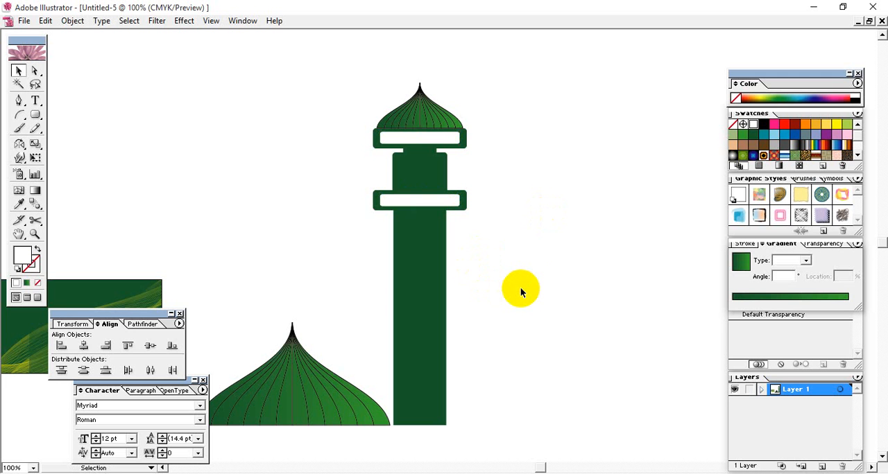
pyautogui.moveTo(531, 199); pyautogui.dragTo(599, 184)
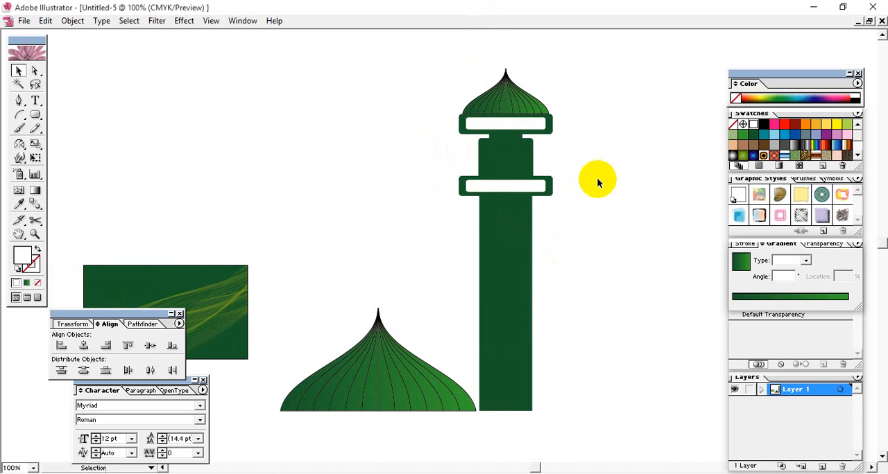
# Draw a large circle in the empty area above the big dome and fill it with light blue
pyautogui.moveTo(35, 114); pyautogui.dragTo(87, 121)
pyautogui.moveTo(342, 188); pyautogui.dragTo(263, 117)
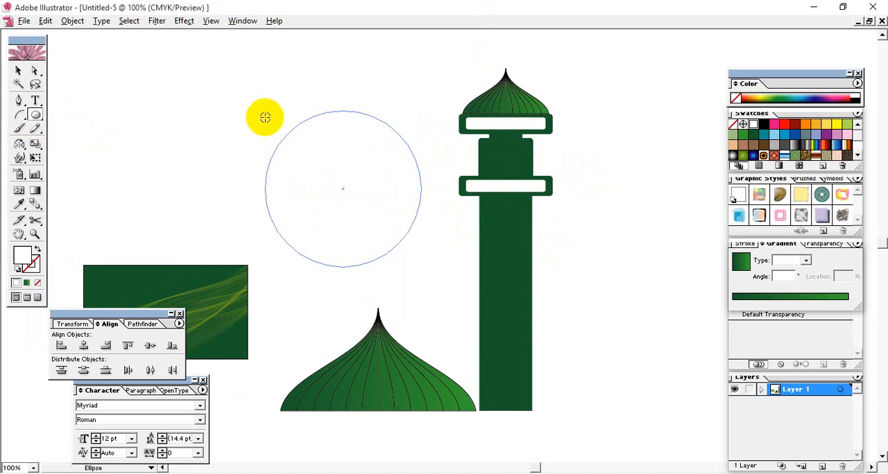
pyautogui.click(774, 134)
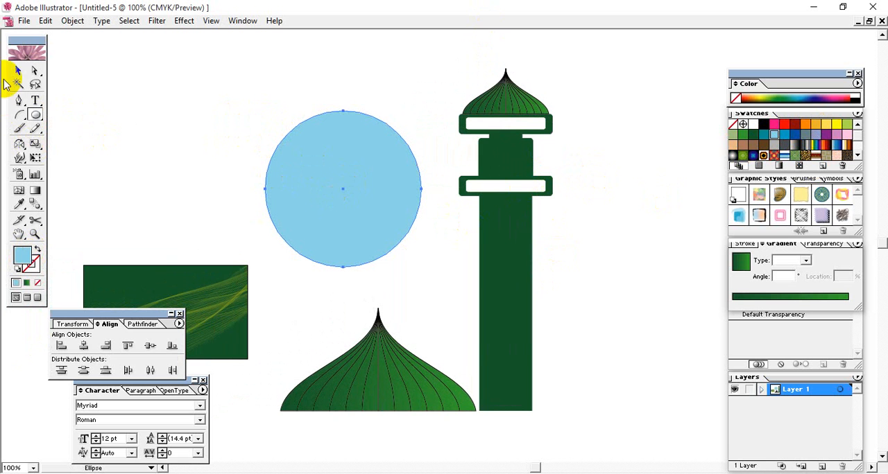
pyautogui.moveTo(317, 193)
pyautogui.mouseDown()
pyautogui.moveTo(348, 189)
pyautogui.moveTo(321, 210)
pyautogui.mouseUp()
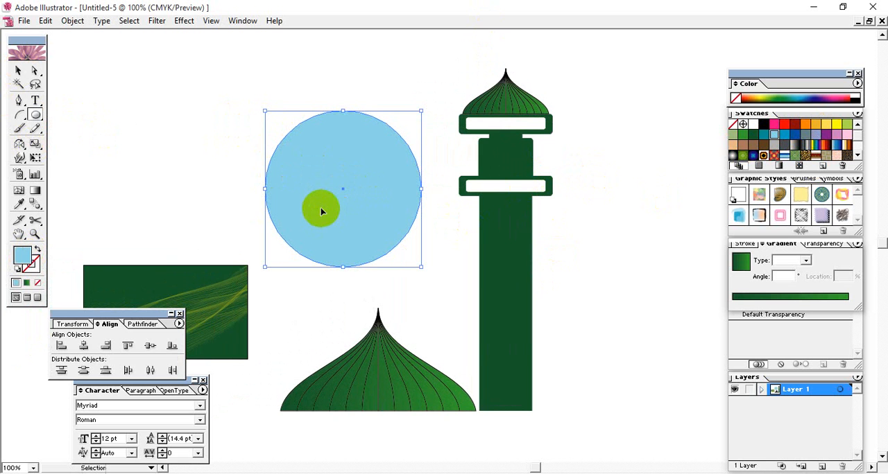
# Duplicate the light blue circle, make the copy slightly smaller and offset it to the right over the original
pyautogui.click(18, 70)
pyautogui.moveTo(419, 267); pyautogui.dragTo(445, 291)
pyautogui.moveTo(291, 188); pyautogui.dragTo(307, 190)
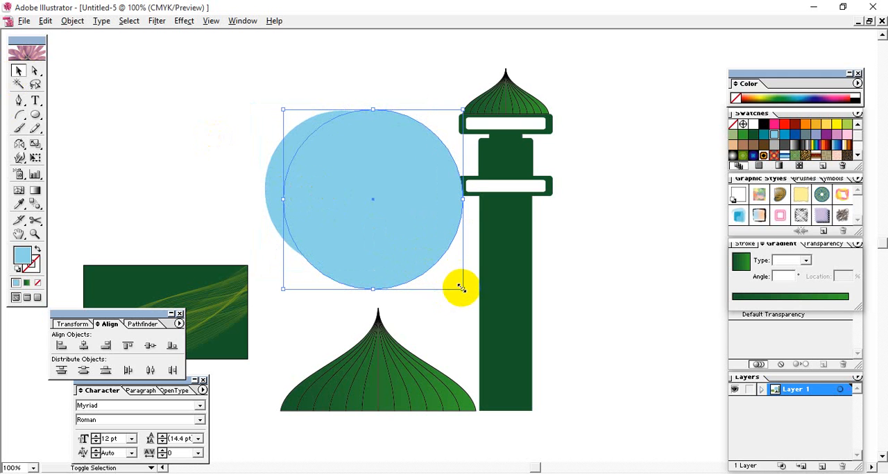
pyautogui.moveTo(460, 288); pyautogui.dragTo(436, 267)
pyautogui.moveTo(353, 205); pyautogui.dragTo(341, 196)
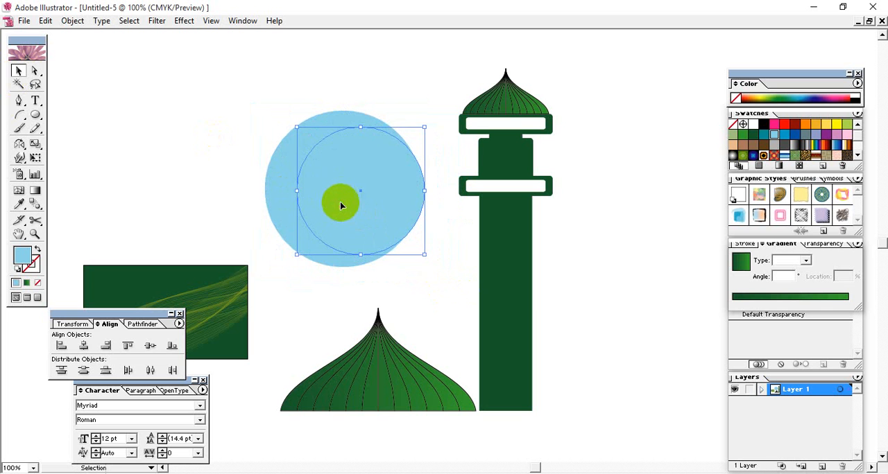
pyautogui.moveTo(426, 257); pyautogui.dragTo(433, 265)
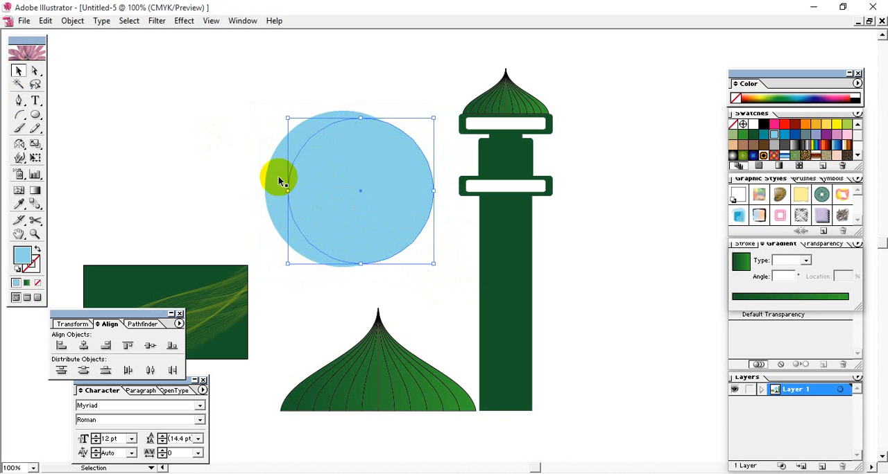
# Select only the two overlapping blue circles, split them with Pathfinder Divide and ungroup the resulting pieces
pyautogui.moveTo(231, 141); pyautogui.dragTo(387, 260)
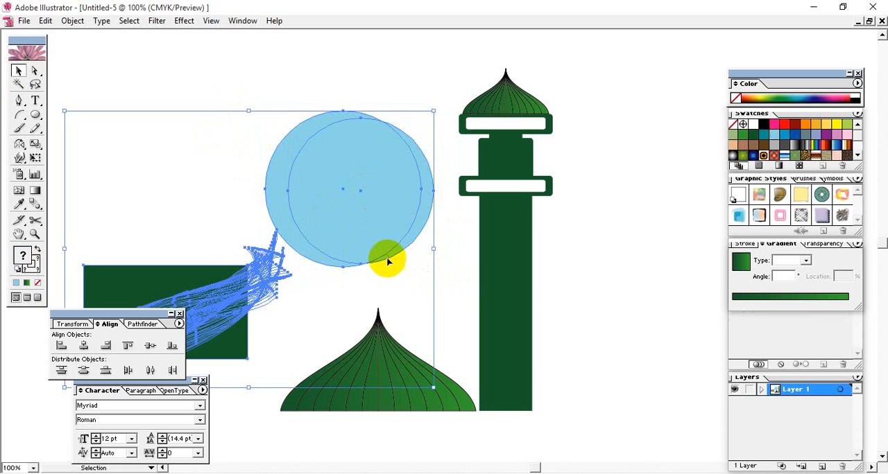
pyautogui.click(238, 157)
pyautogui.moveTo(330, 95); pyautogui.dragTo(360, 141)
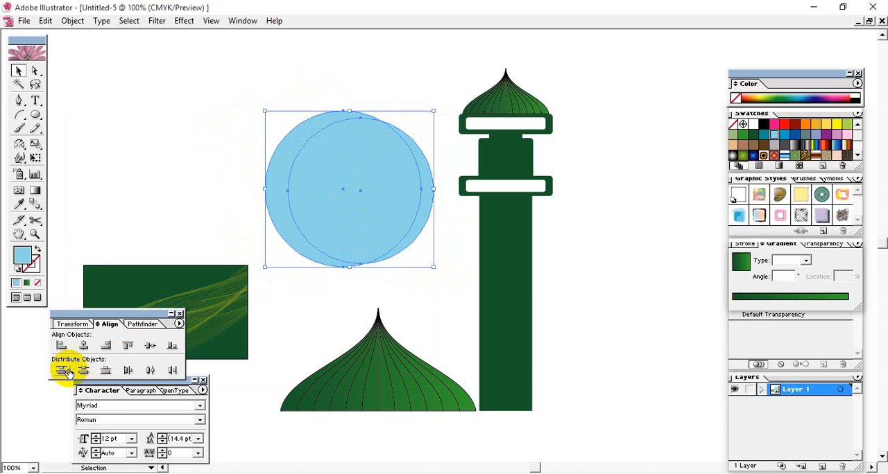
pyautogui.click(144, 324)
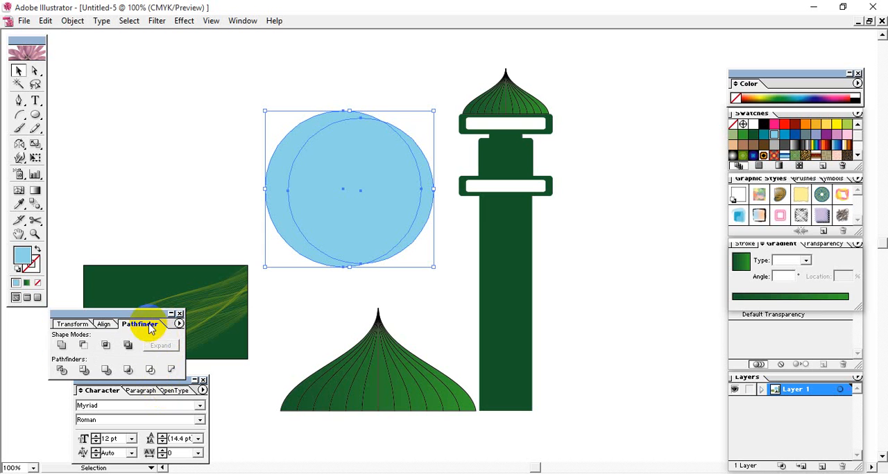
pyautogui.click(62, 373)
pyautogui.rightClick(362, 182)
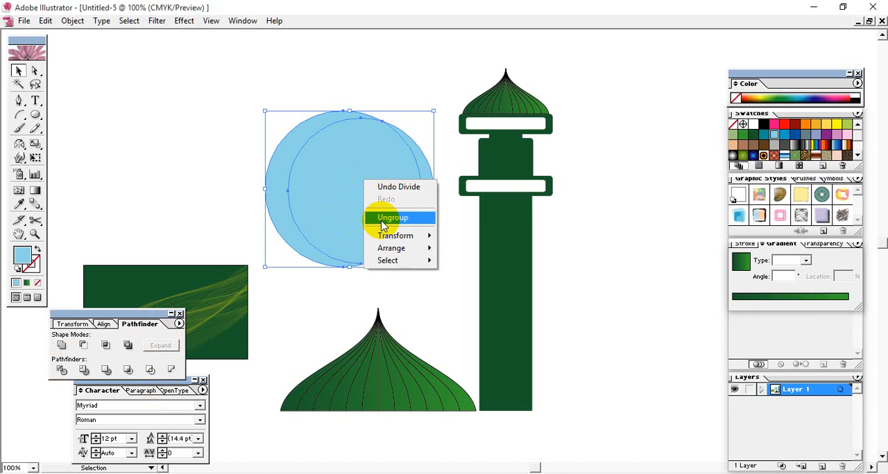
pyautogui.click(392, 219)
# Delete the central overlap and the thin right-hand sliver to leave a left-side crescent moon, and select the crescent
pyautogui.click(177, 135)
pyautogui.click(395, 232)
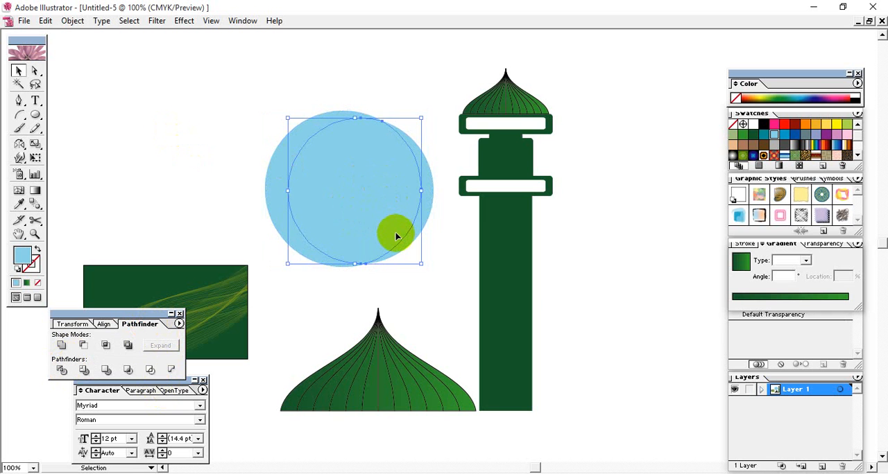
pyautogui.press('Delete')
pyautogui.click(428, 207)
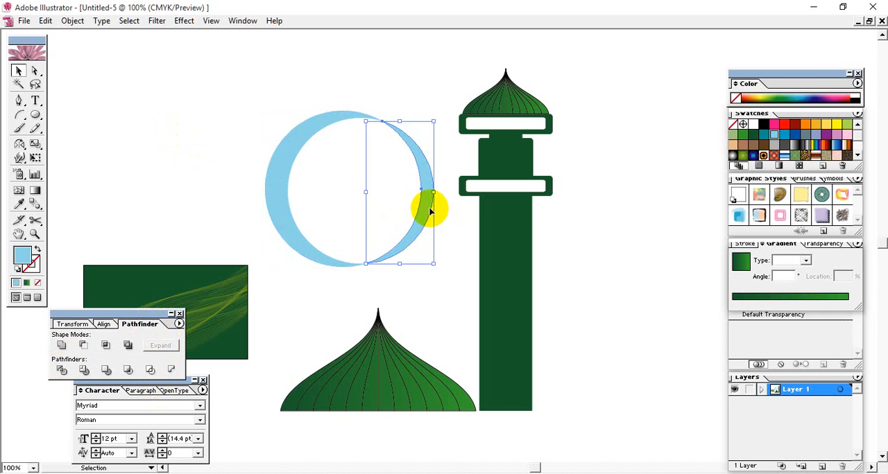
pyautogui.press('Delete')
pyautogui.click(299, 138)
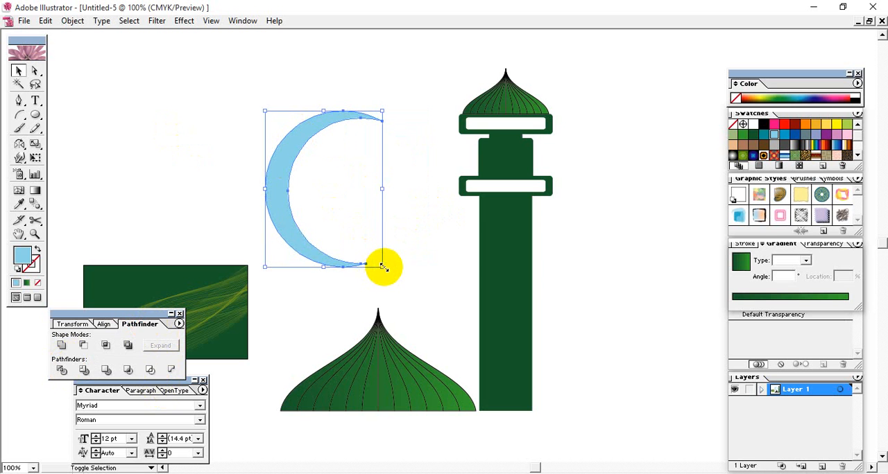
# Shrink and tilt the crescent, set it on the big dome's tip, and place a copy on the minaret dome's tip
pyautogui.moveTo(381, 262); pyautogui.dragTo(331, 203)
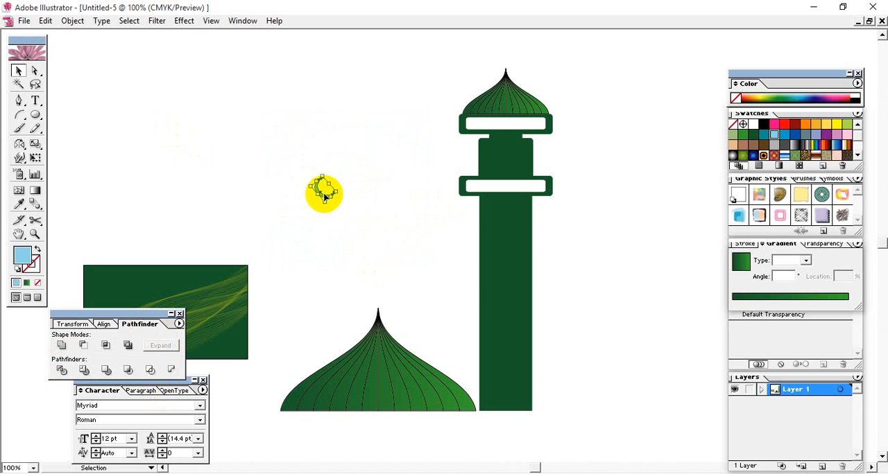
pyautogui.moveTo(324, 199); pyautogui.dragTo(379, 312)
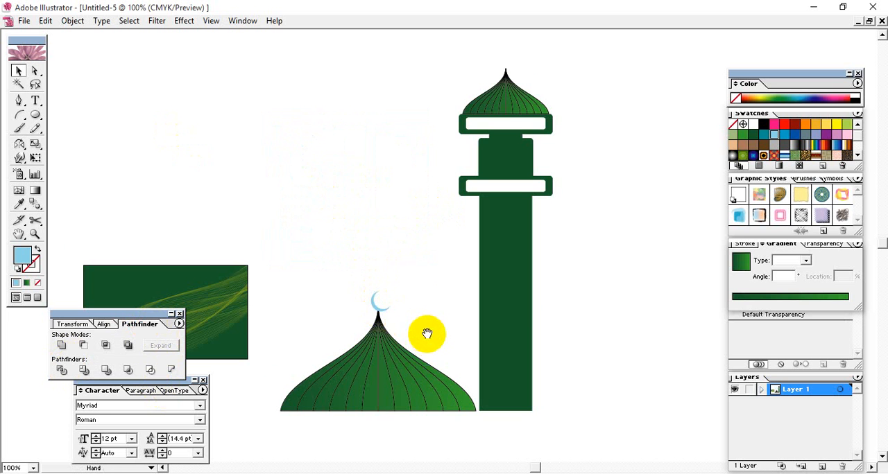
pyautogui.moveTo(422, 333); pyautogui.dragTo(437, 90)
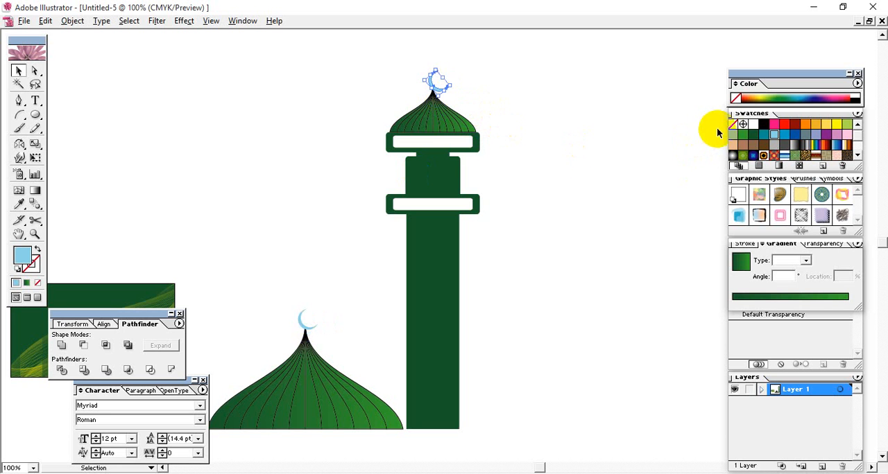
# Fill the crescents on the big dome and the minaret with black, and clear the selection
pyautogui.click(568, 136)
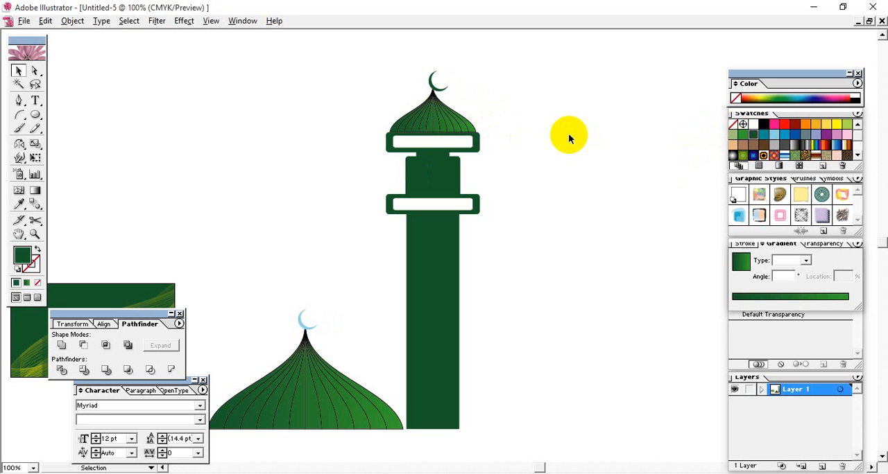
pyautogui.click(301, 323)
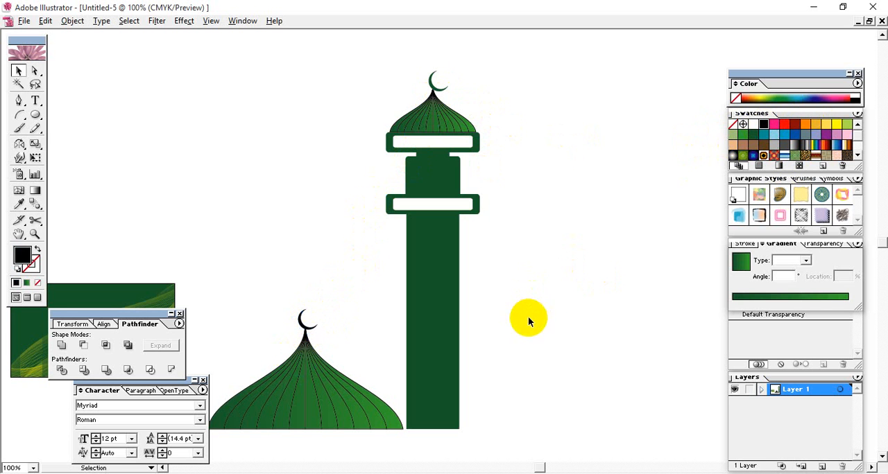
pyautogui.click(432, 79)
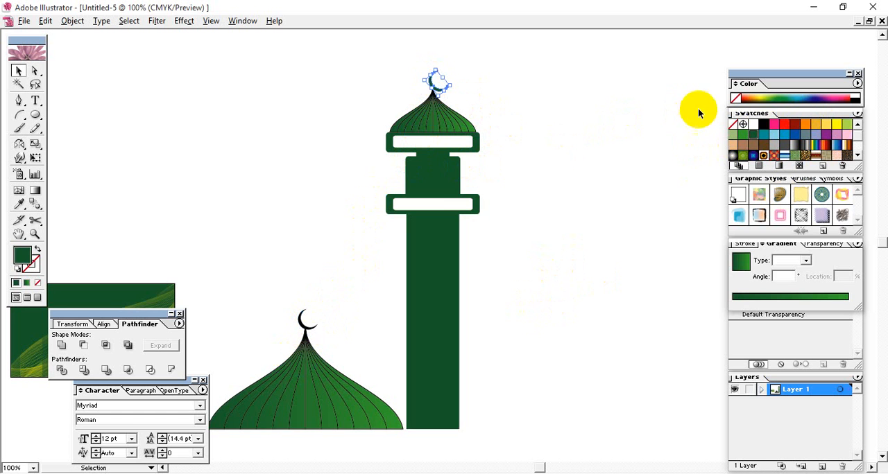
pyautogui.click(764, 124)
pyautogui.click(535, 219)
pyautogui.moveTo(568, 266); pyautogui.dragTo(604, 280)
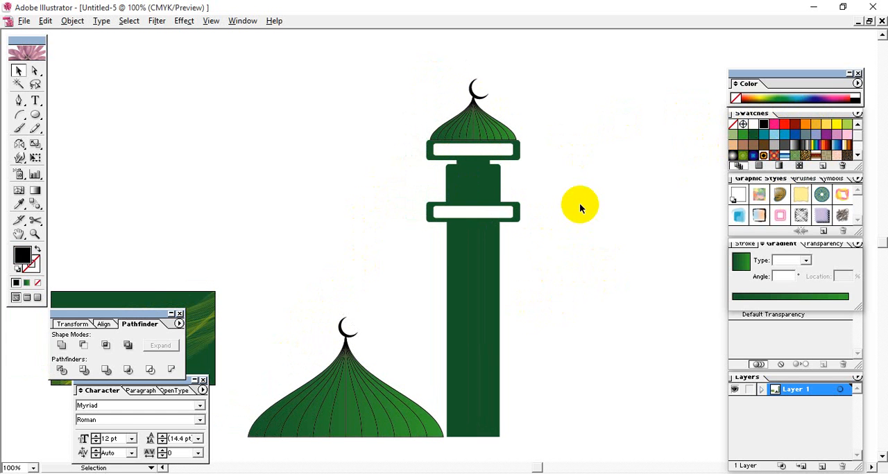
pyautogui.moveTo(589, 262); pyautogui.dragTo(665, 270)
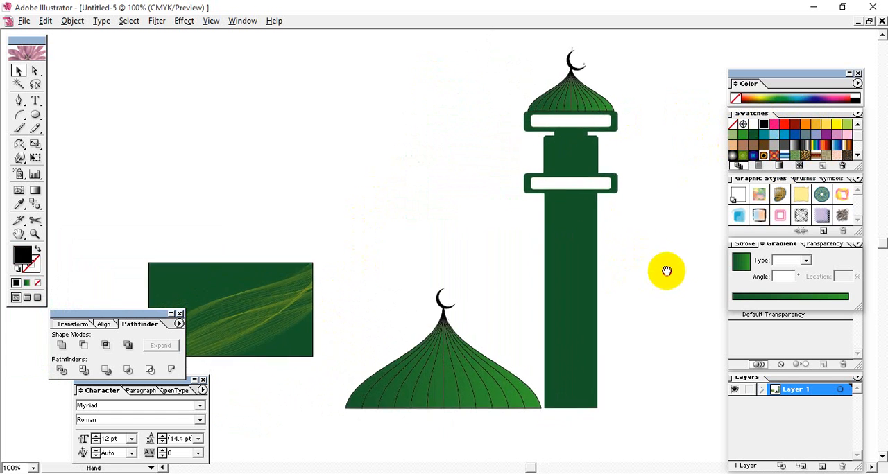
pyautogui.moveTo(630, 294); pyautogui.dragTo(651, 308)
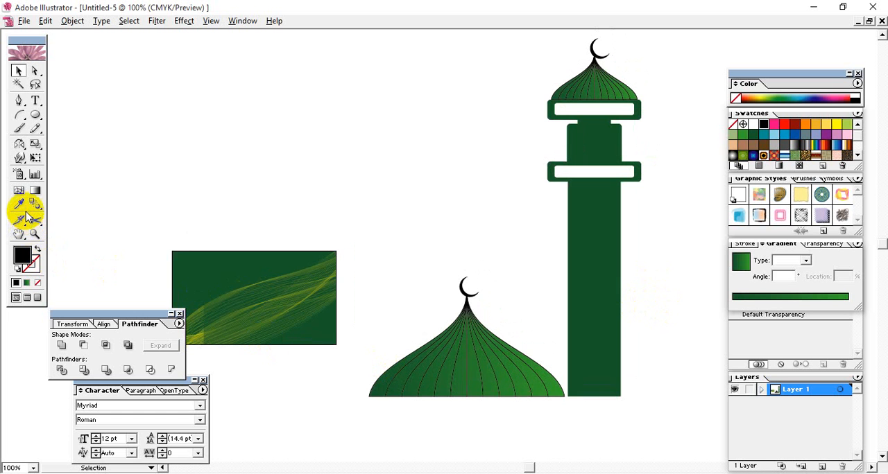
pyautogui.moveTo(263, 313)
pyautogui.mouseDown()
pyautogui.moveTo(222, 321)
pyautogui.moveTo(327, 295)
pyautogui.moveTo(252, 314)
pyautogui.mouseUp()
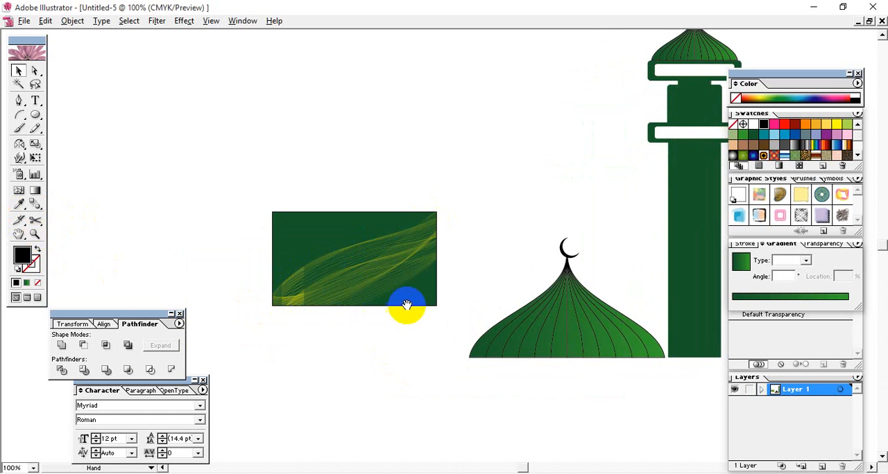
pyautogui.moveTo(427, 310); pyautogui.dragTo(243, 311)
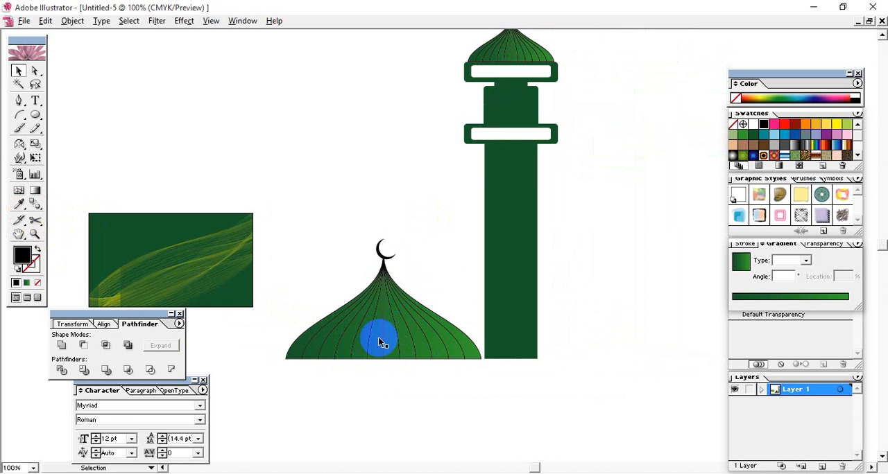
pyautogui.moveTo(415, 317); pyautogui.dragTo(394, 371)
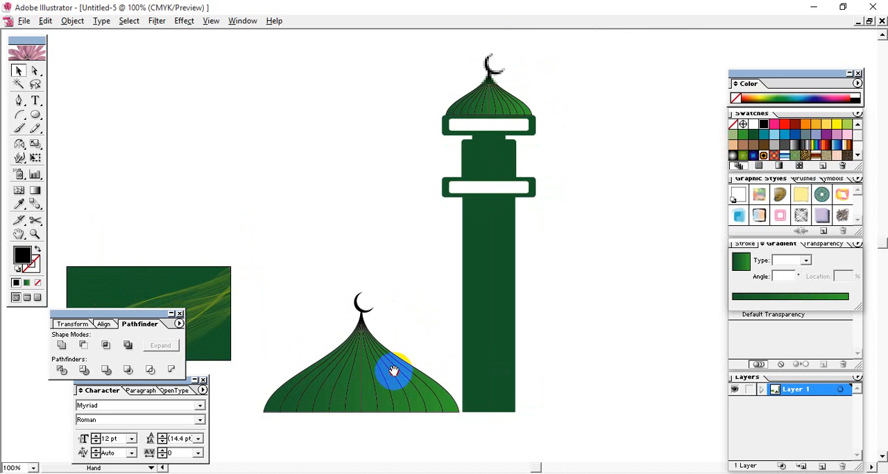
pyautogui.moveTo(386, 288); pyautogui.dragTo(533, 306)
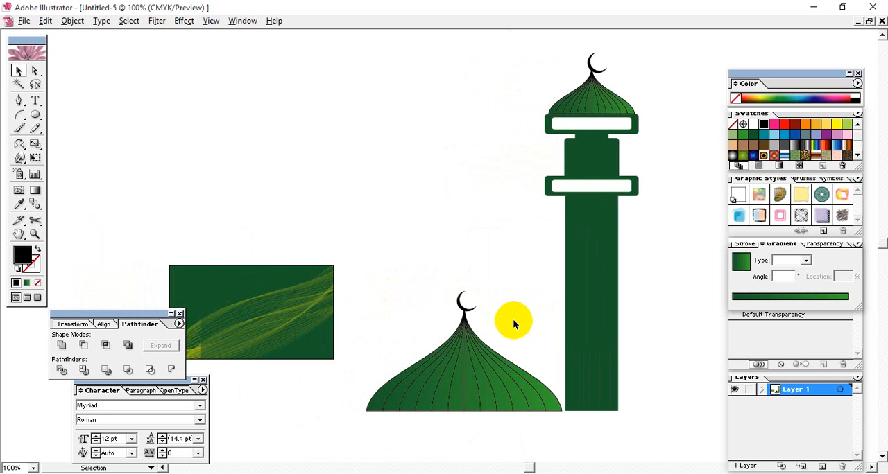
pyautogui.moveTo(45, 147)
pyautogui.mouseDown()
pyautogui.moveTo(82, 148)
pyautogui.moveTo(47, 148)
pyautogui.mouseUp()
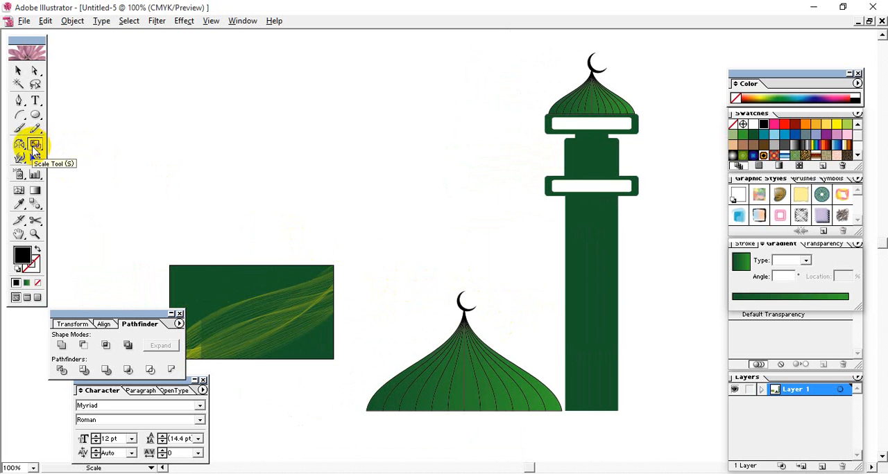